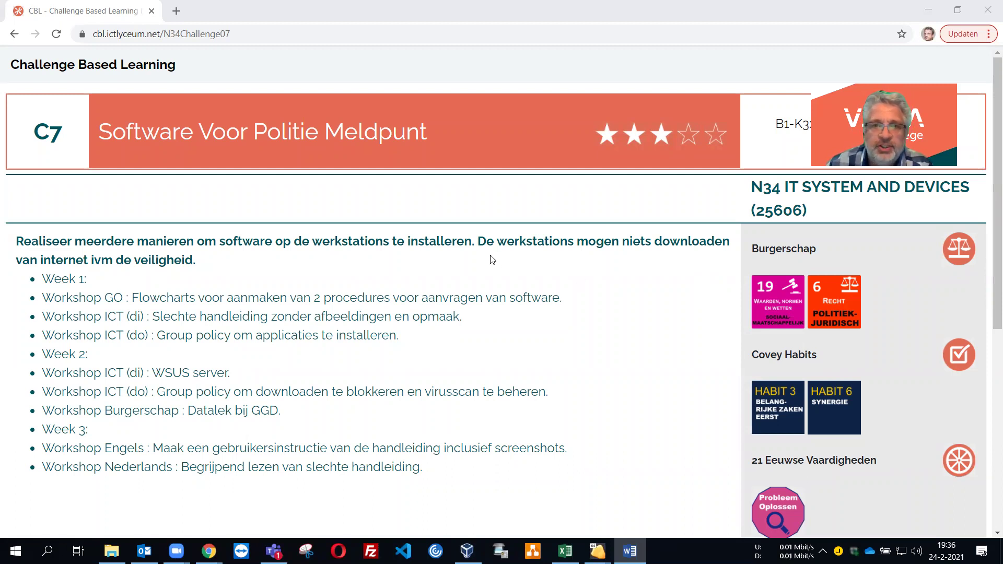
Examine the challenge requirement about workstations not being allowed to download anything from the internet
left_click_drag(477, 244, 727, 246)
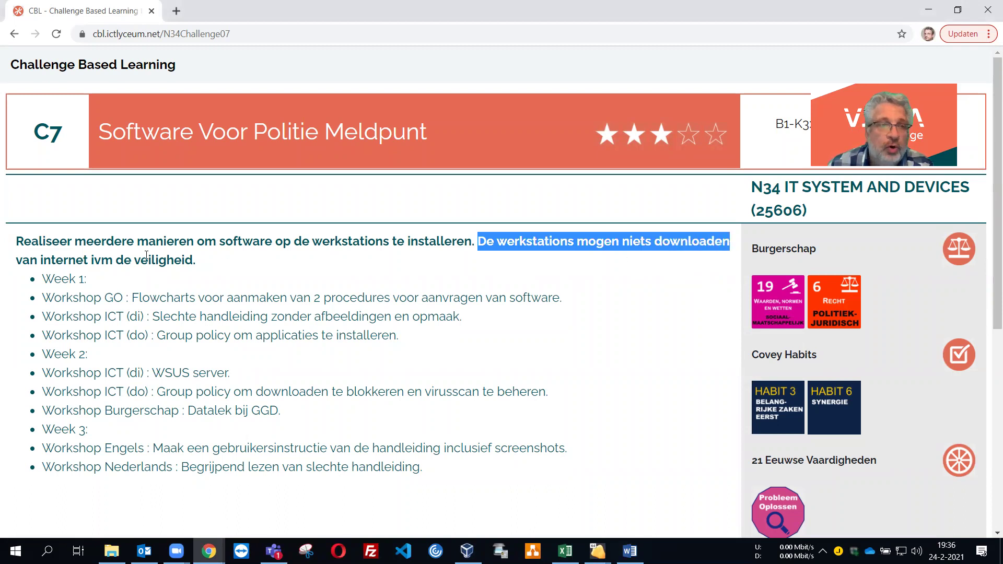
left_click_drag(17, 261, 88, 260)
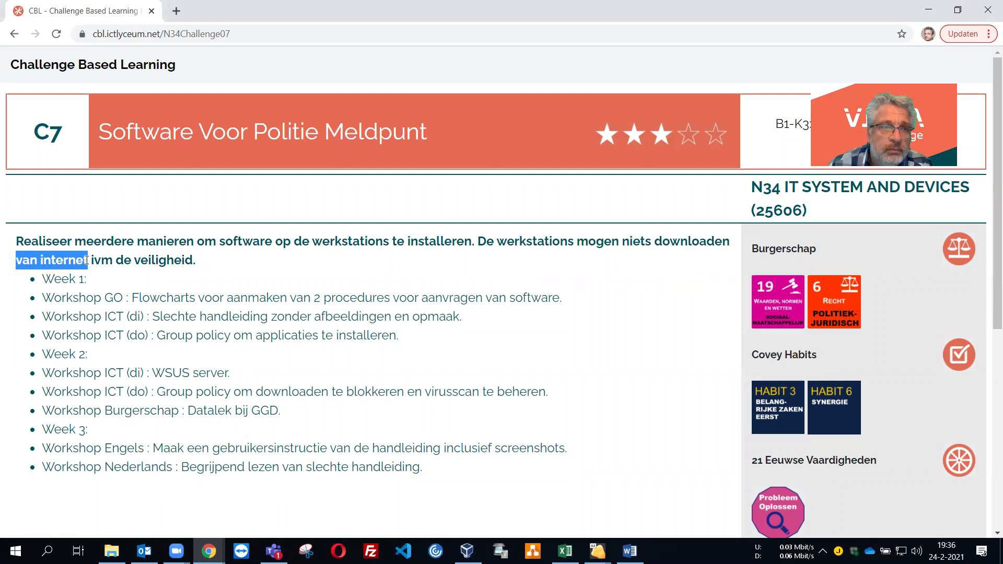
left_click(198, 264)
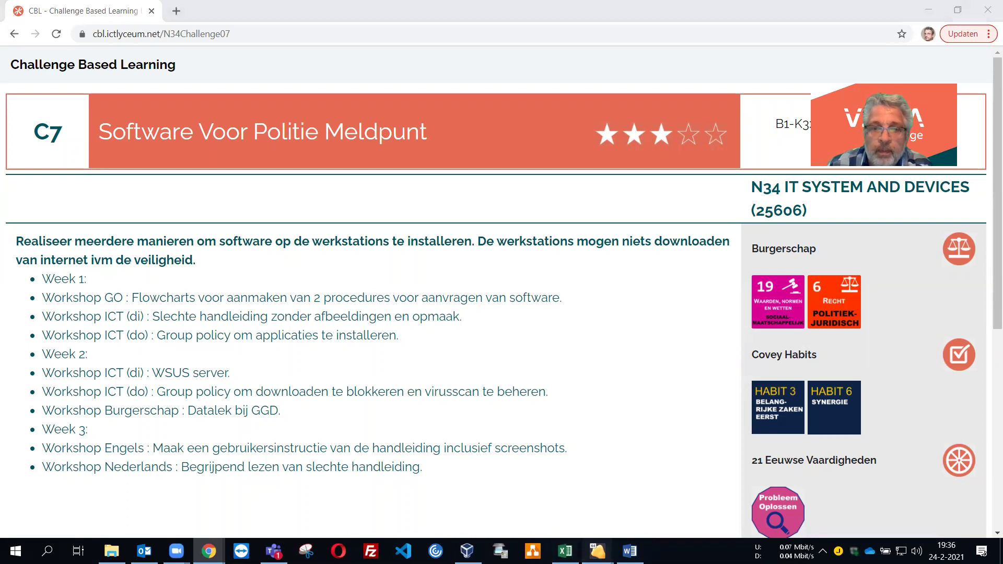
Bring up the Windows 2016 01 virtual machine, and switch to the Word document on blocking Edge, IE downloads and software installation, maximized
left_click(597, 551)
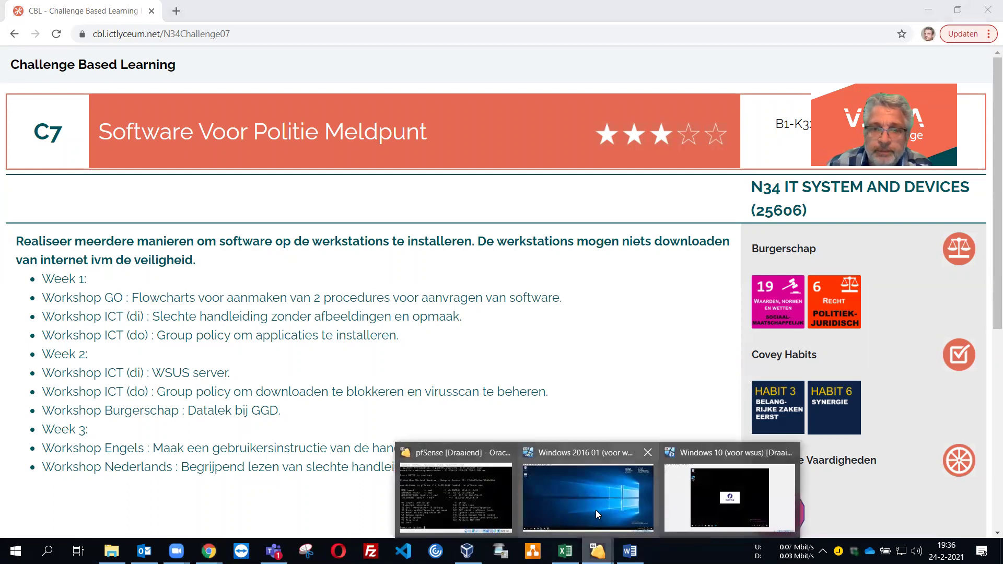
left_click(596, 495)
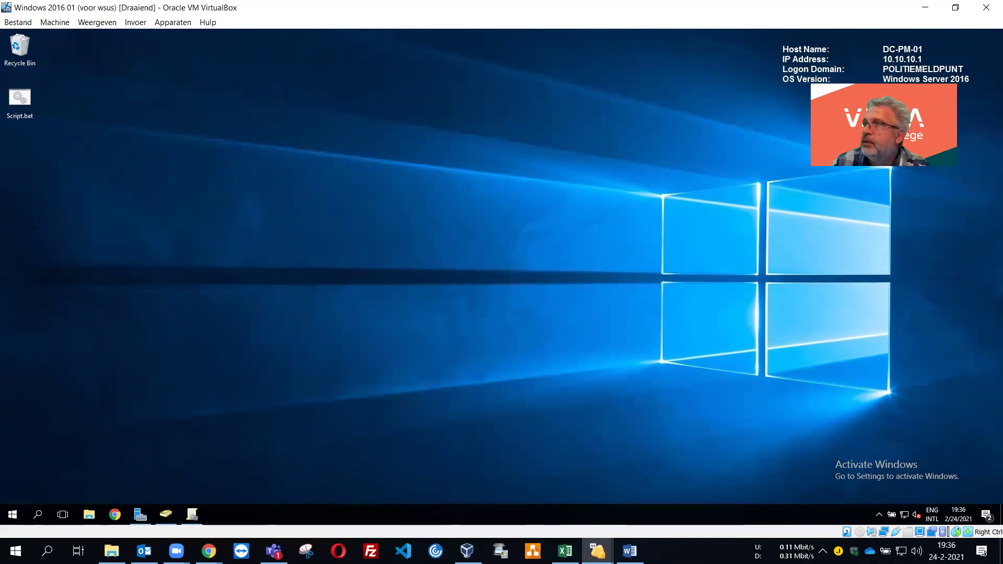
key("alt+Tab")
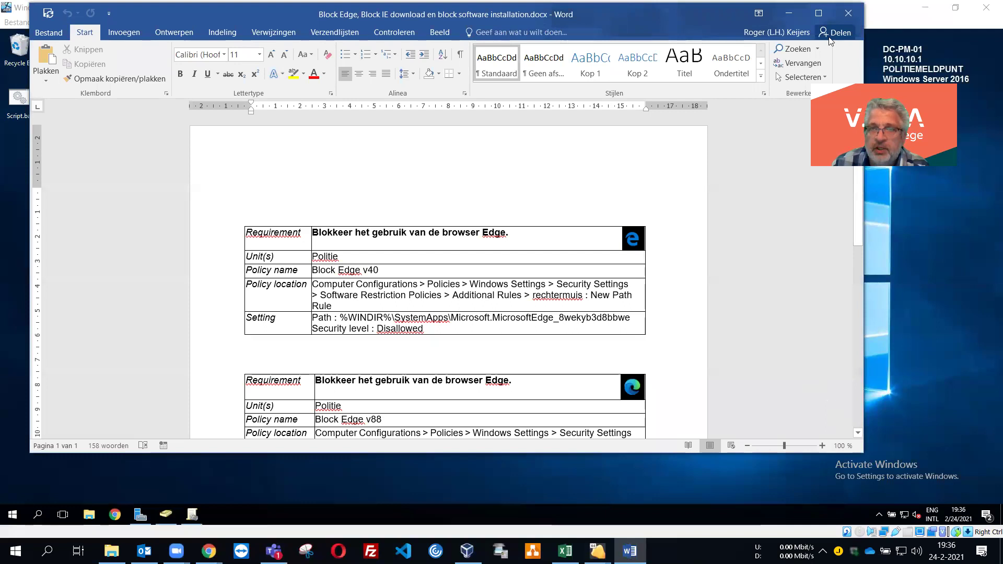
left_click(819, 15)
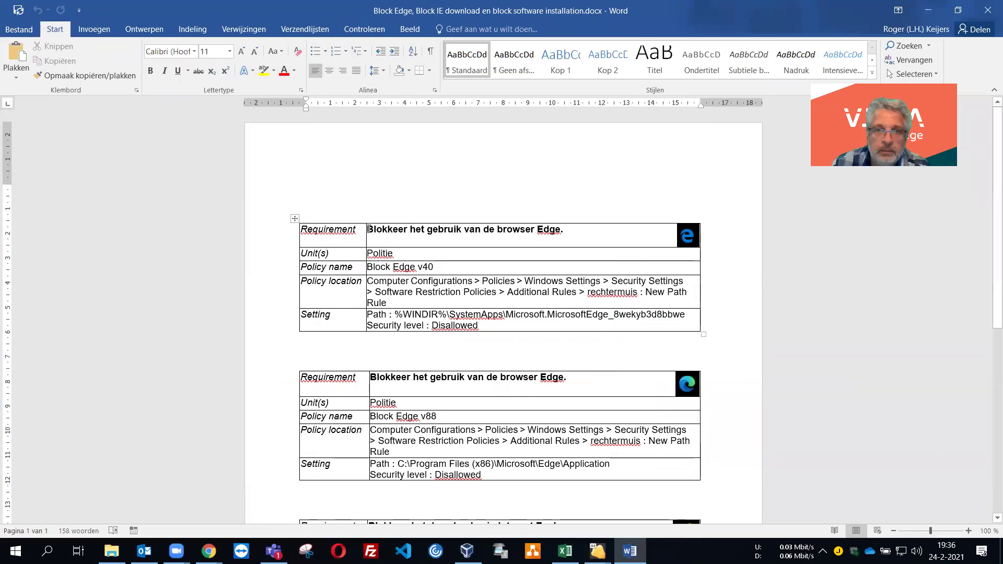
Examine the requirement tables for blocking the Edge browser, including the policy names Block Edge v40 and Block Edge v88
left_click_drag(377, 229, 569, 233)
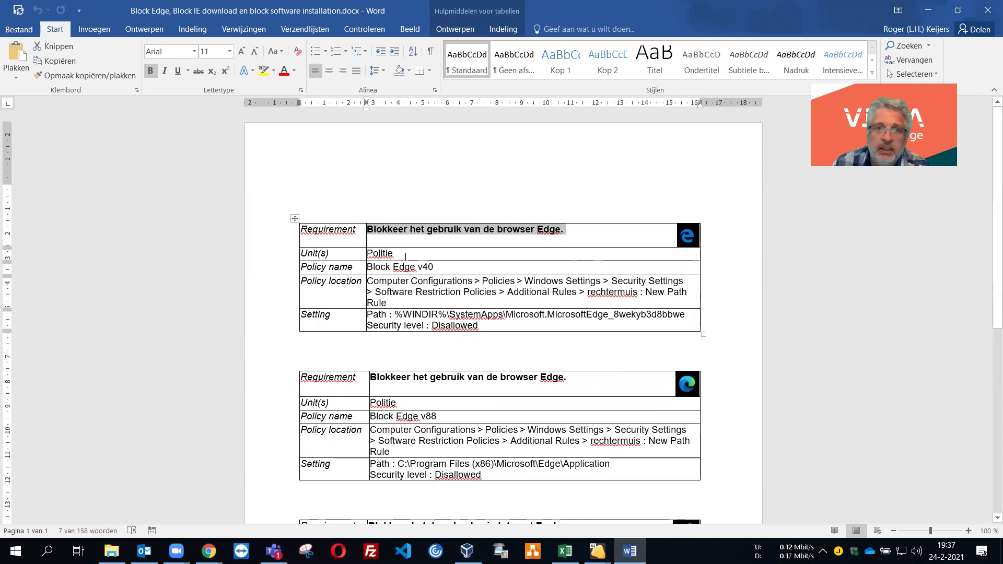
left_click_drag(393, 267, 433, 267)
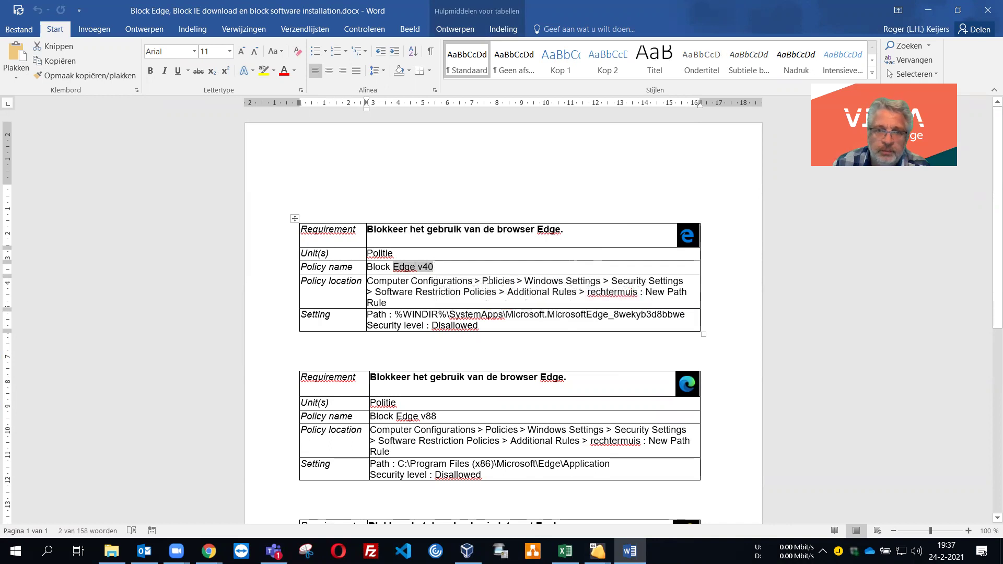
scroll(489, 280, "down", 2)
scroll(489, 280, "down", 2)
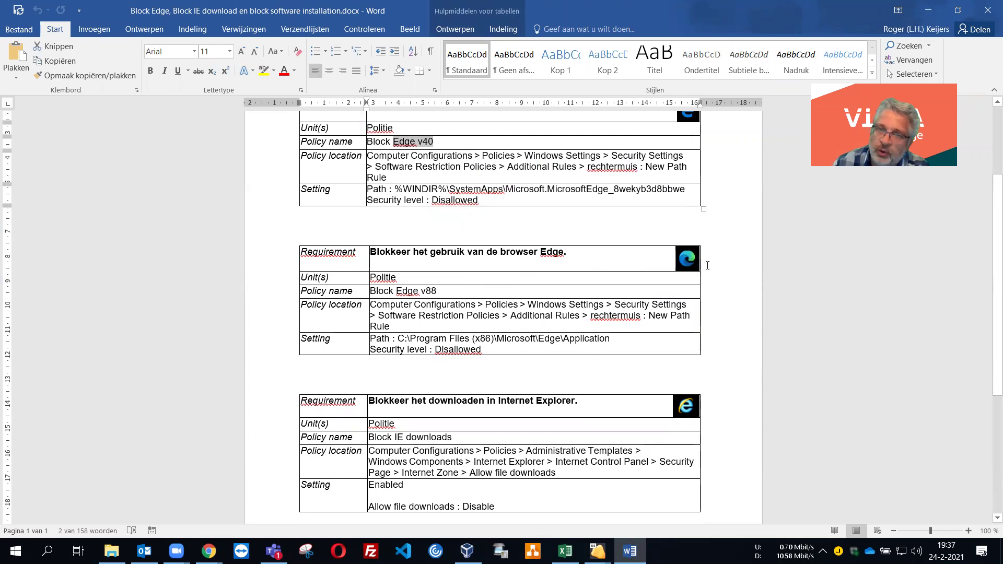
left_click_drag(420, 290, 437, 291)
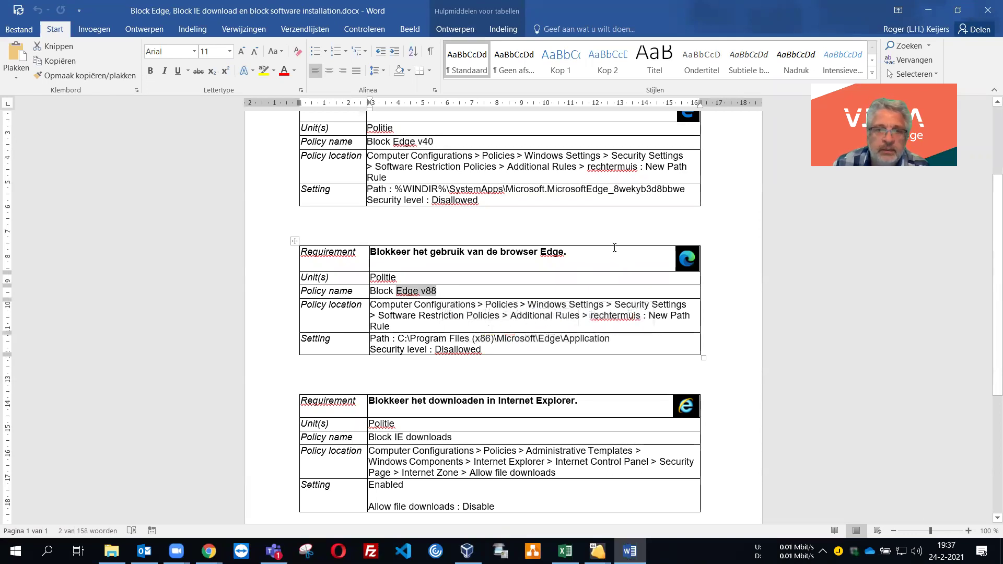
Examine the requirement tables for blocking Internet Explorer downloads and preventing software installation on the workstation
scroll(614, 248, "down", 1)
scroll(614, 247, "down", 2)
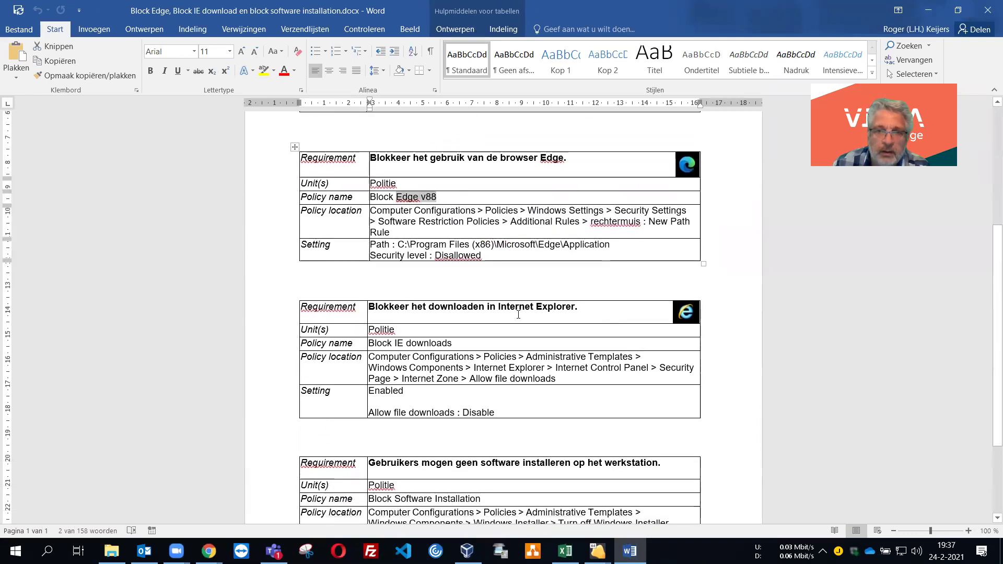
left_click_drag(370, 307, 581, 309)
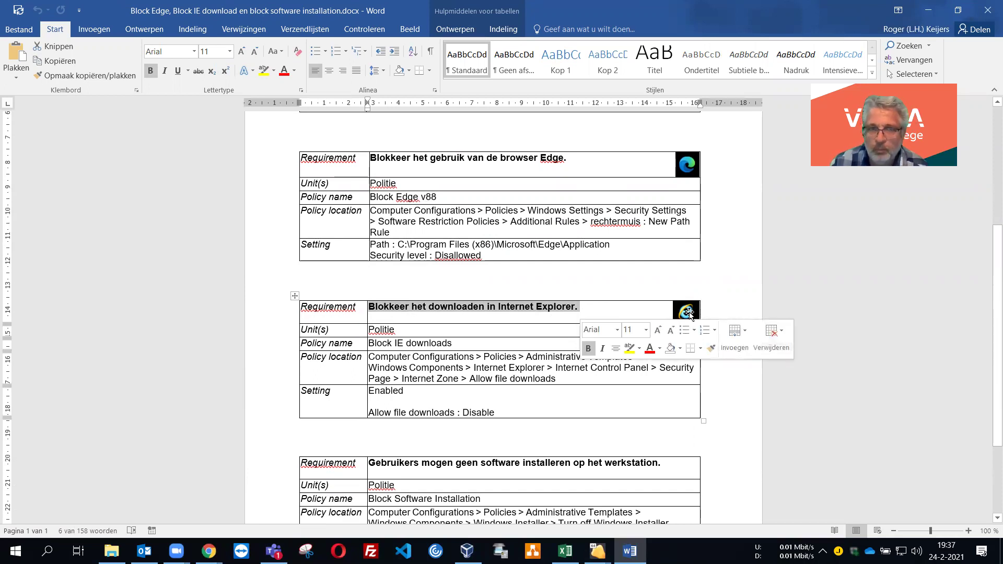
left_click(623, 283)
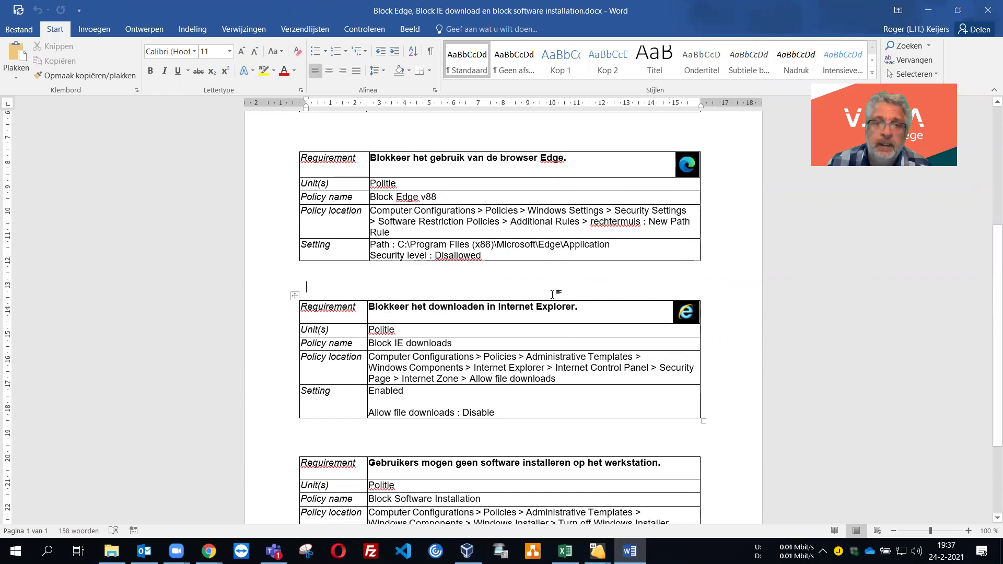
scroll(551, 300, "down", 3)
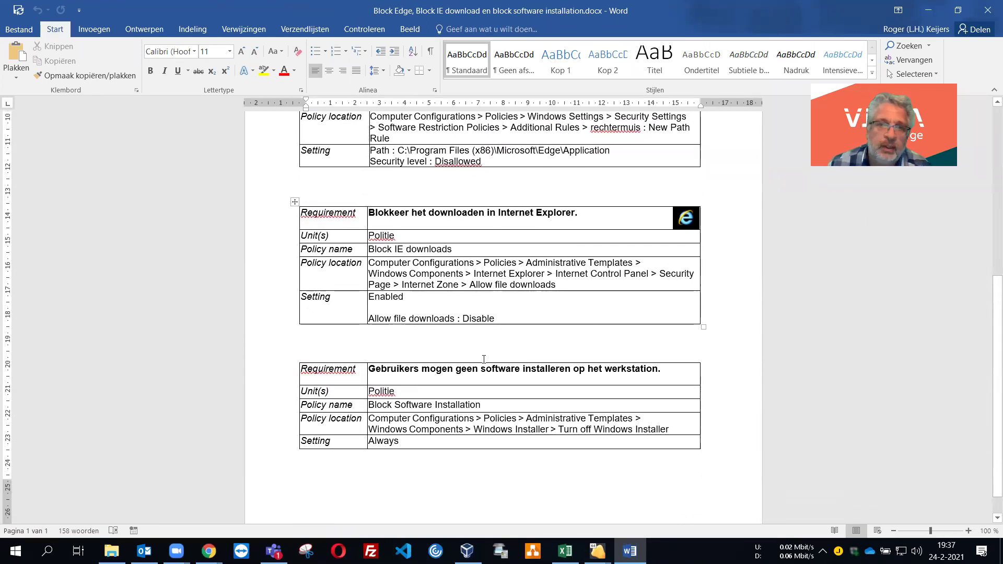
left_click_drag(372, 369, 669, 371)
left_click(666, 371)
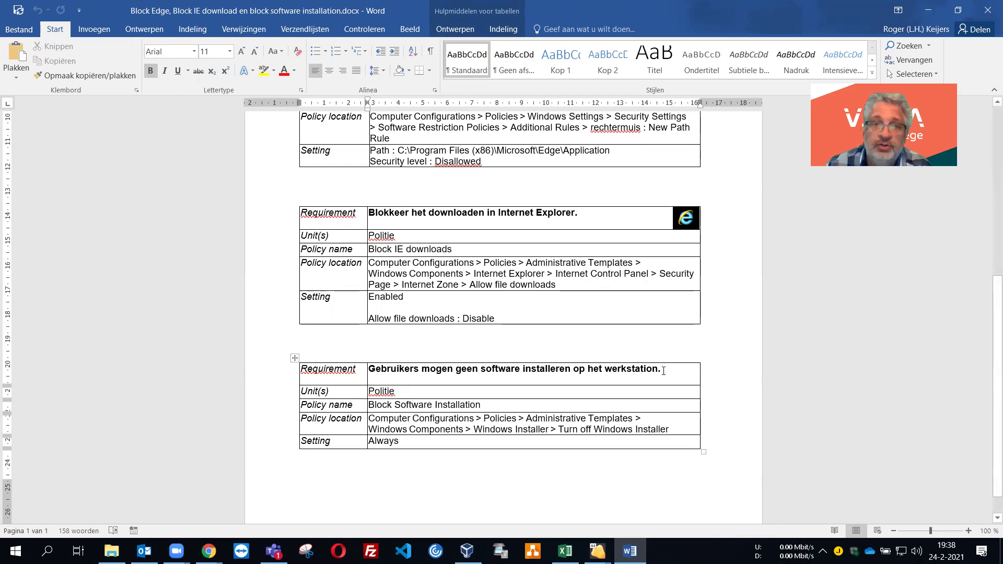
scroll(663, 371, "up", 8)
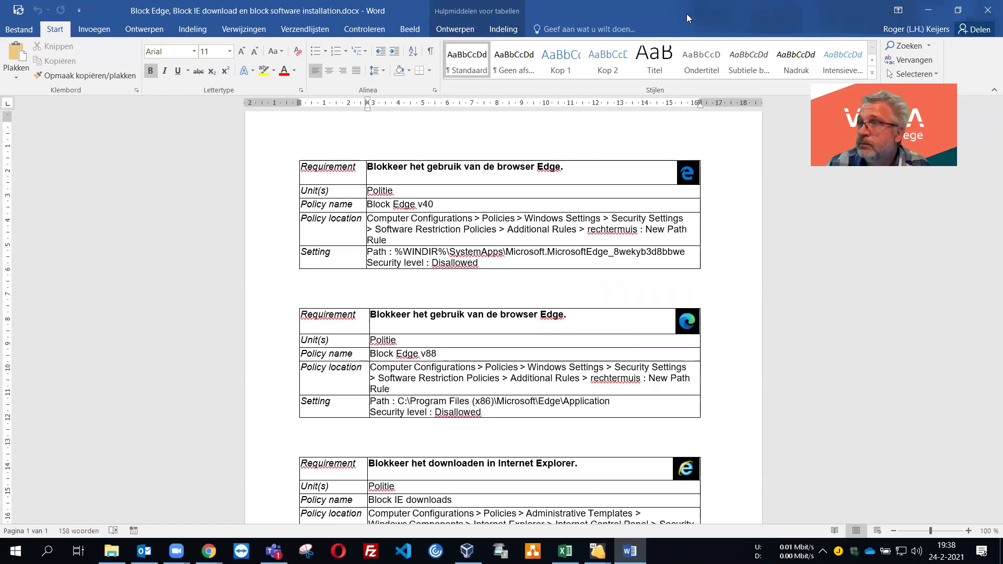
Switch to the Windows 2016 01 virtual machine and reopen Group Policy Management through Server Manager
key("alt+Tab")
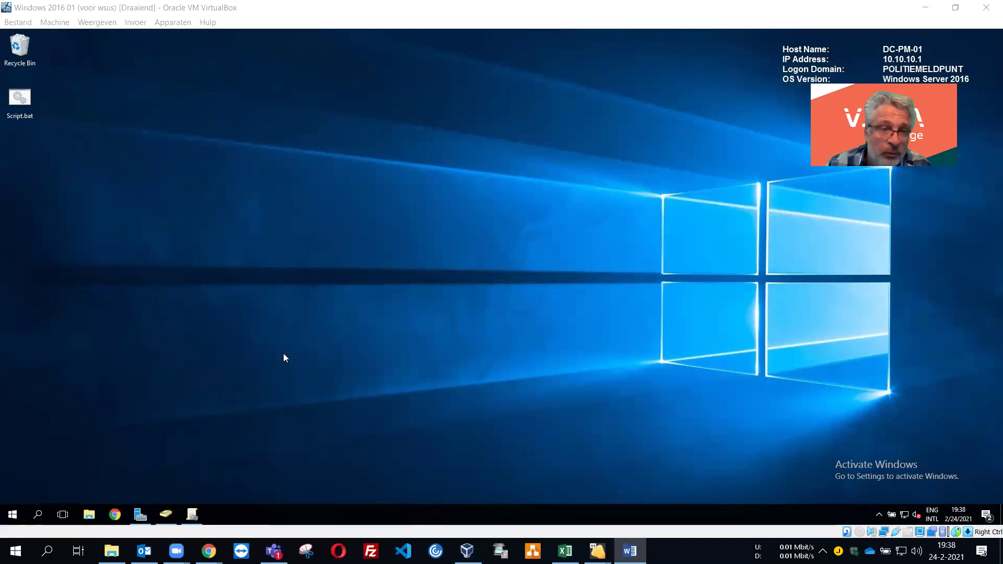
left_click(196, 517)
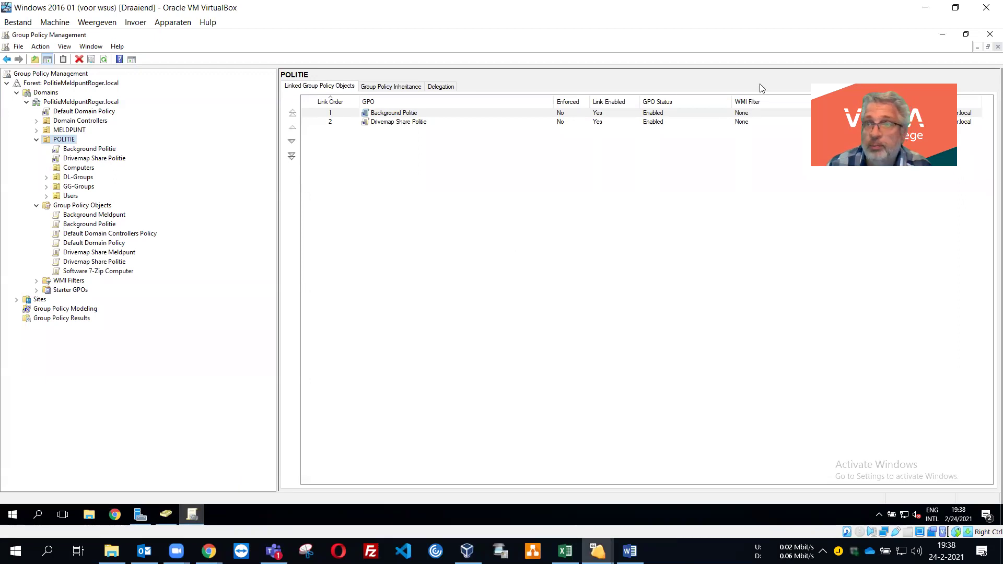
left_click(990, 34)
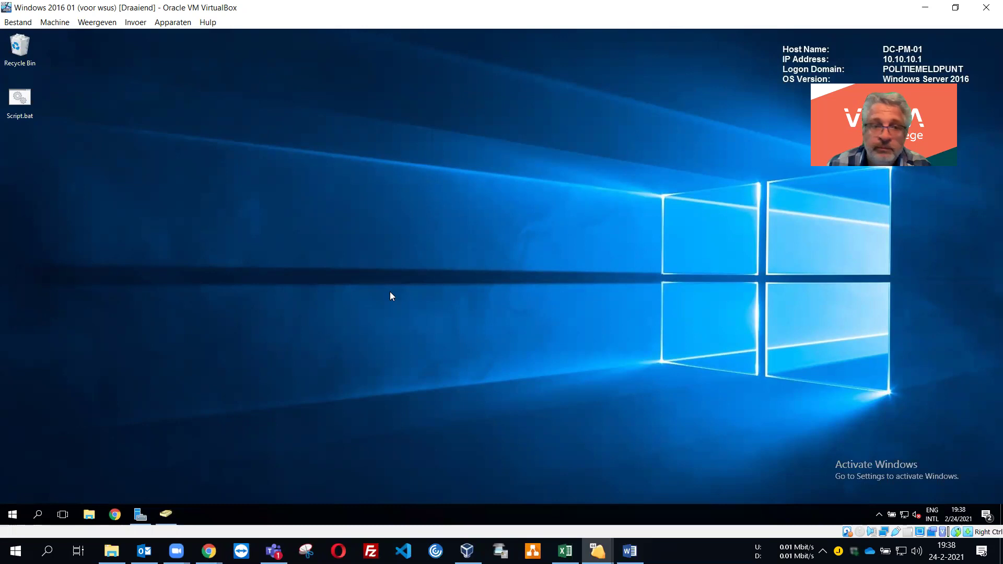
left_click(139, 515)
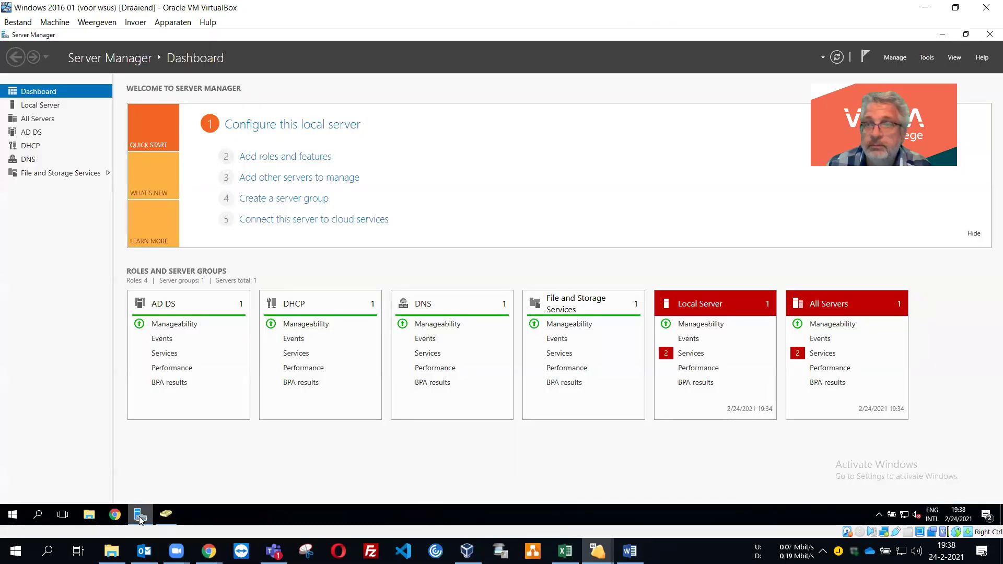
left_click(926, 57)
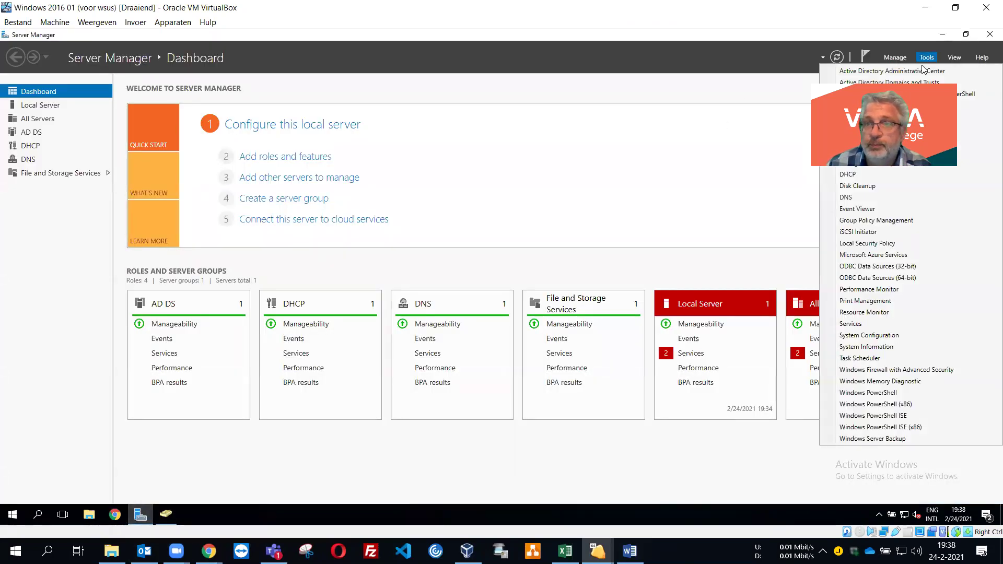
left_click(909, 221)
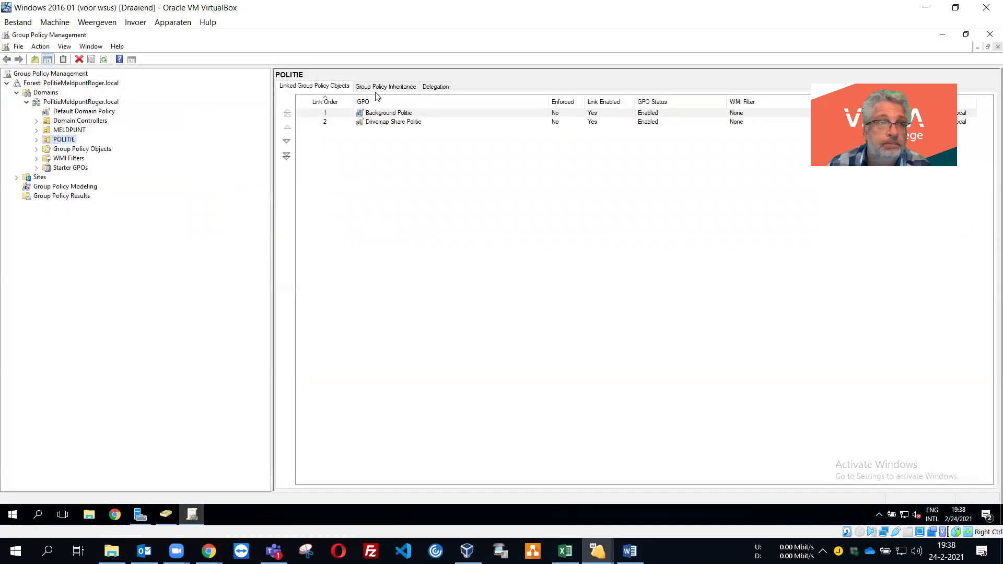
Create a group policy object named "Block Edge v40" and link it to the POLITIE organizational unit
left_click(37, 140)
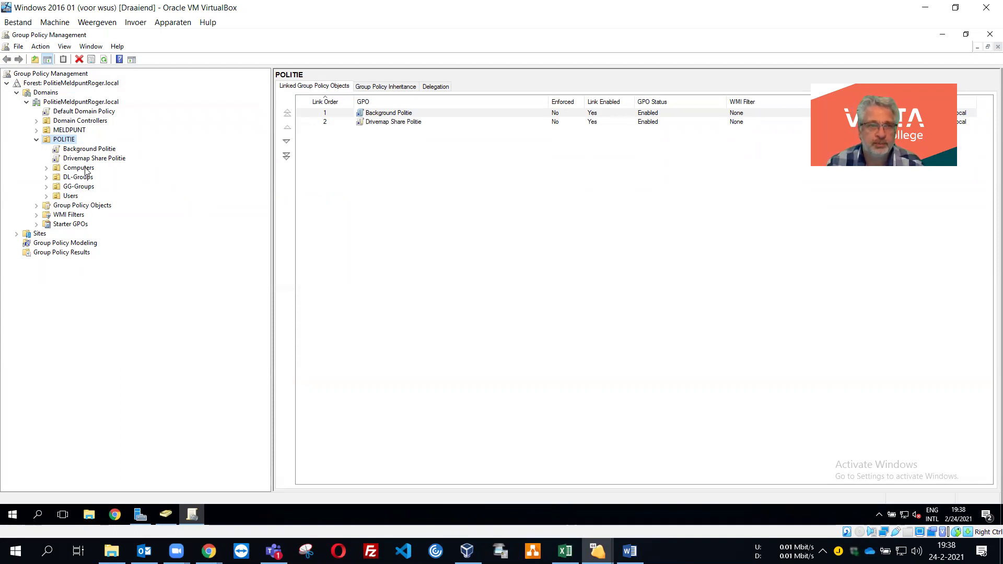
left_click(36, 205)
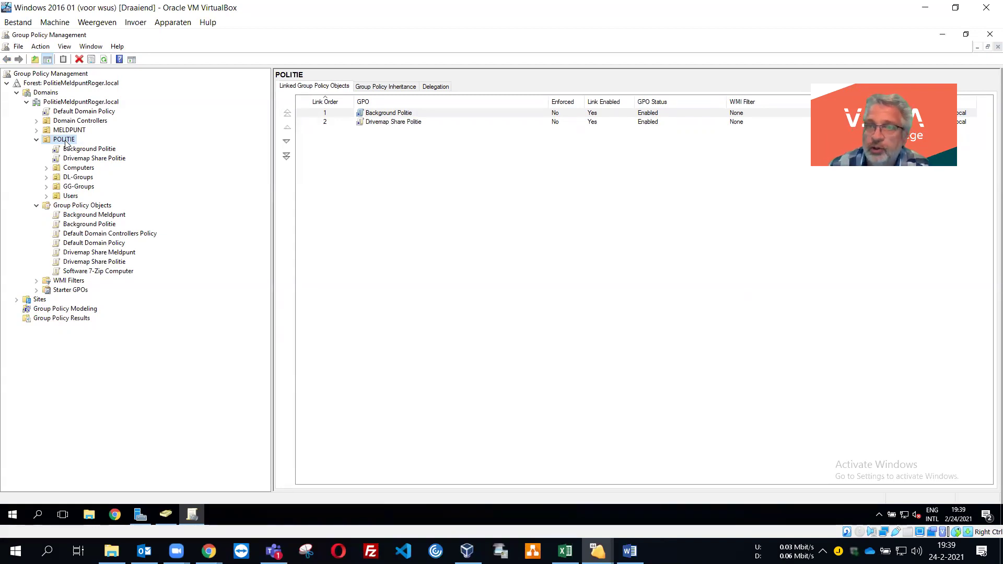
right_click(87, 209)
left_click(106, 215)
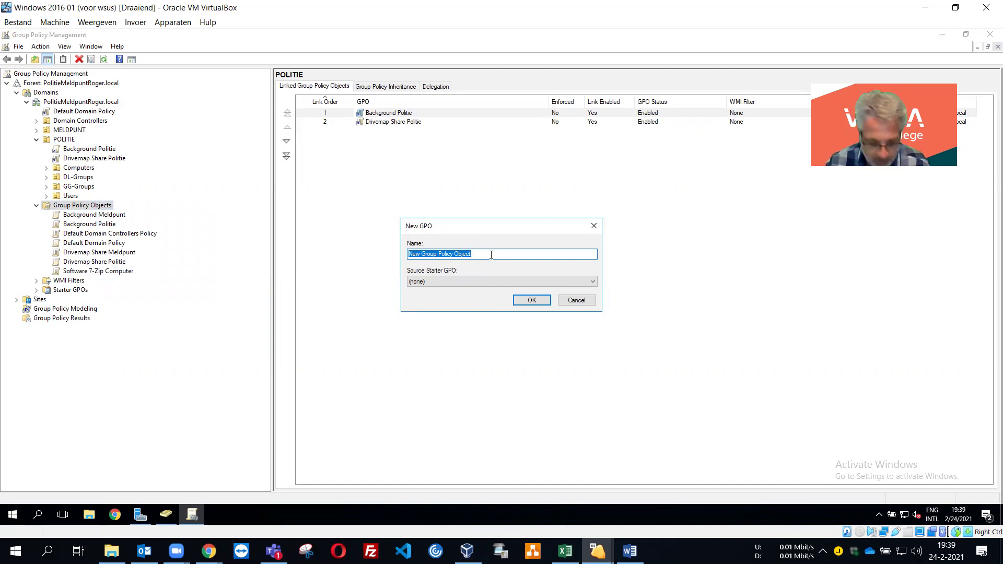
type("Block")
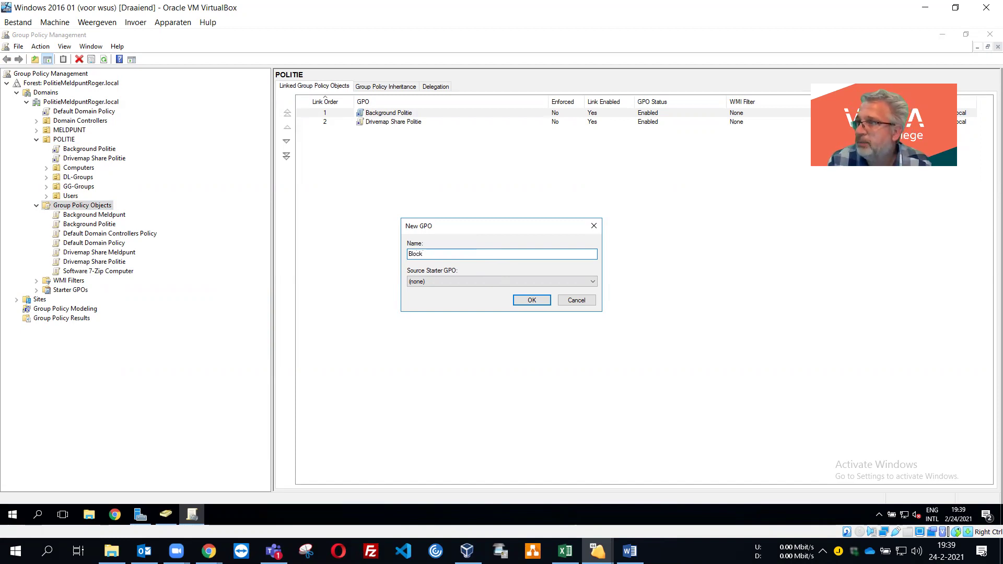
type(" Edge")
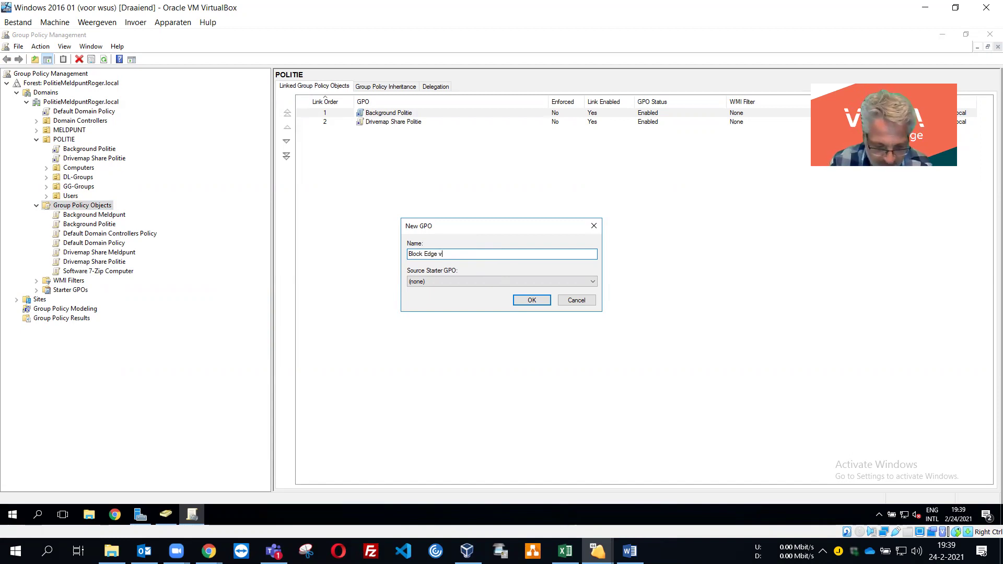
type("v40")
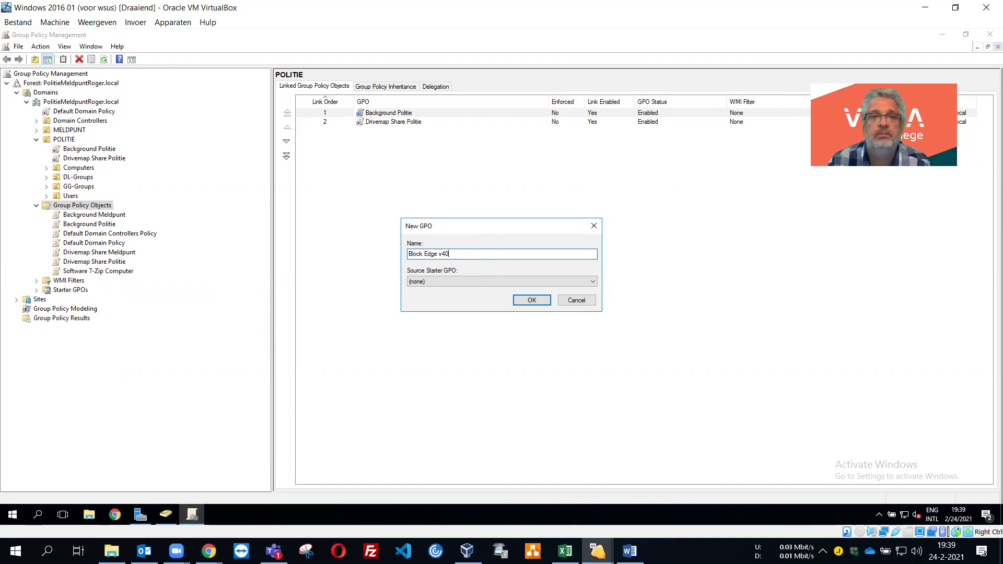
left_click(533, 301)
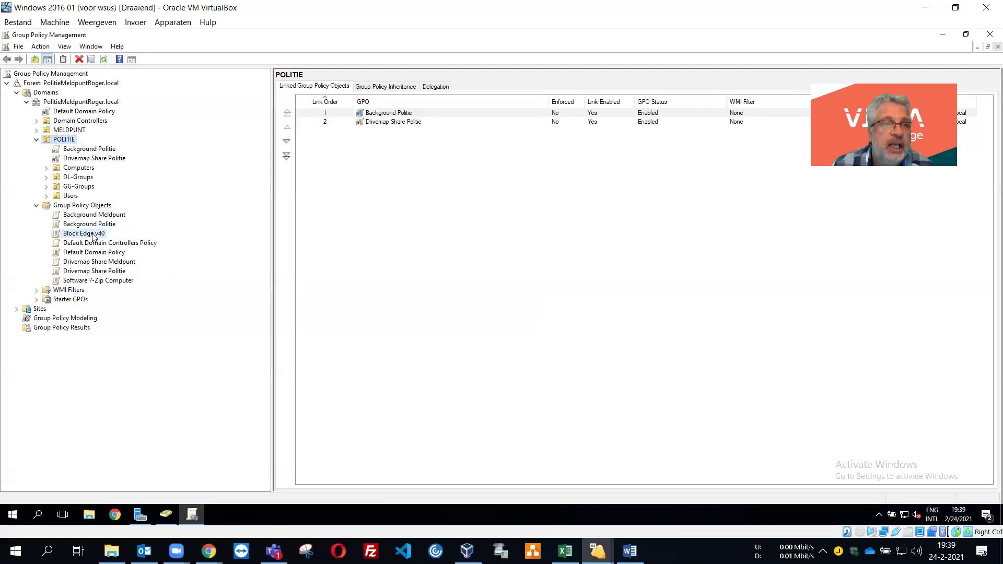
left_click_drag(93, 235, 72, 147)
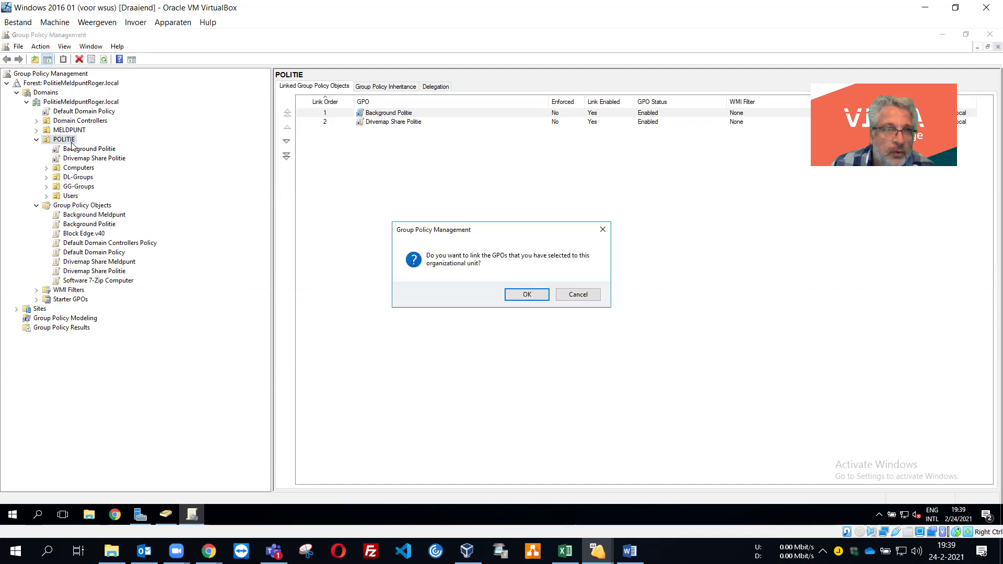
left_click(526, 295)
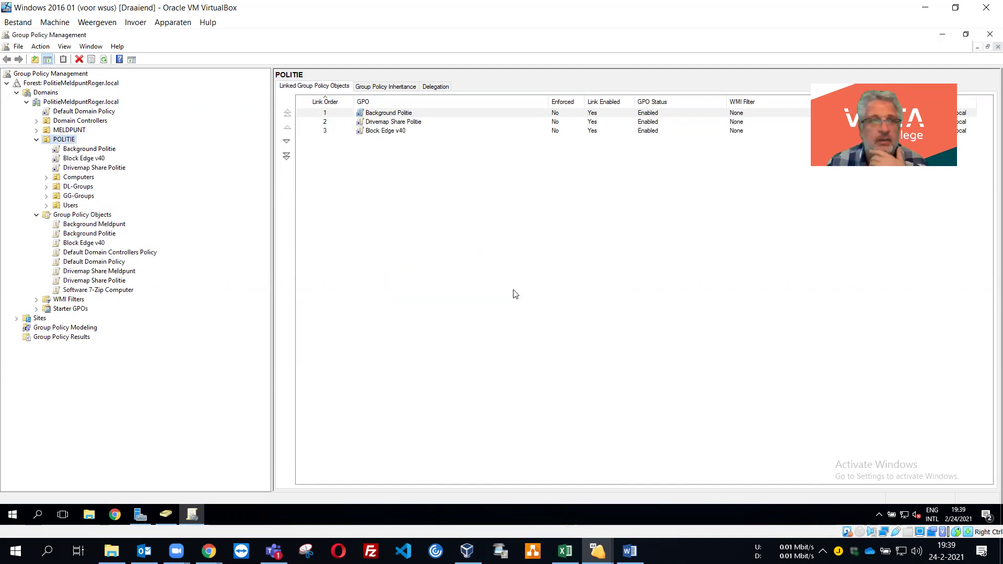
Open the Block Edge v40 policy under POLITIE for editing, with the editor maximized and its console tree widened
right_click(81, 159)
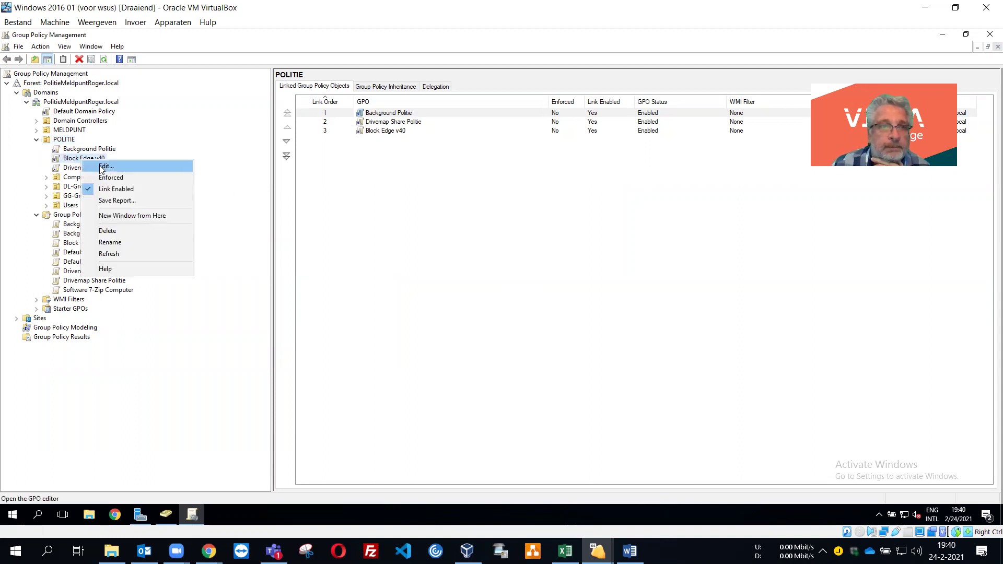
left_click(102, 167)
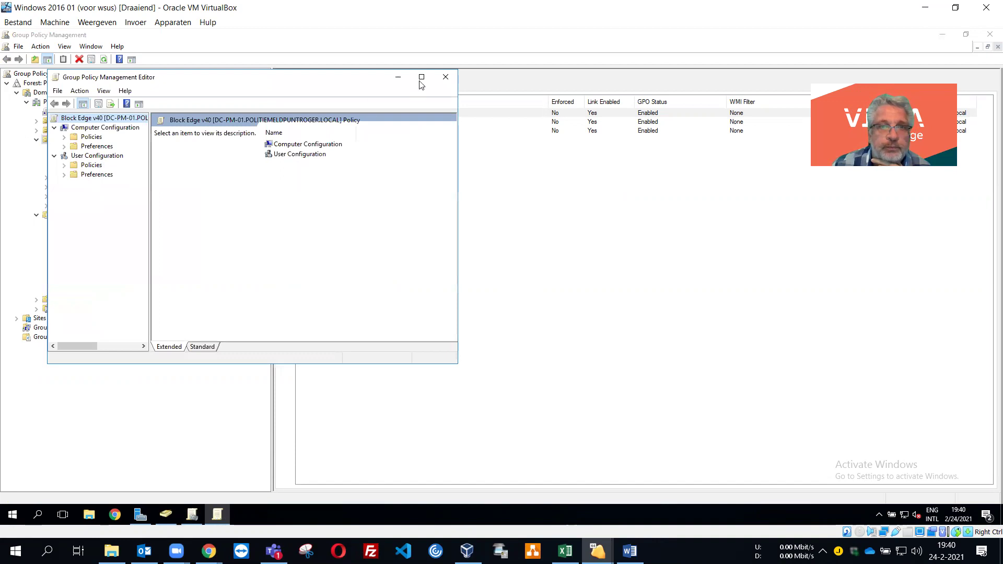
left_click(421, 83)
left_click_drag(103, 167, 431, 166)
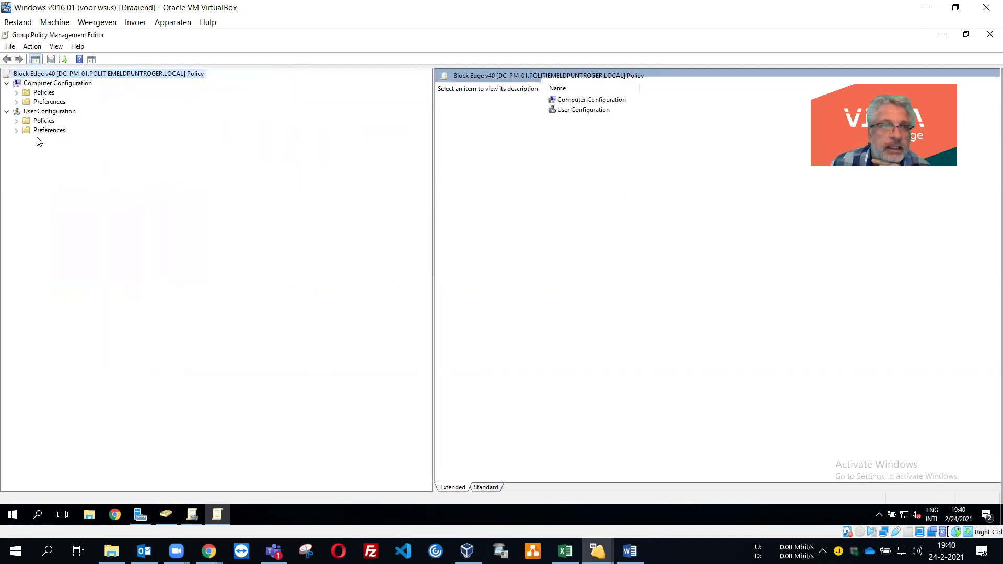
Create new Software Restriction Policies in the computer-side security settings of the Block Edge v40 policy
left_click(6, 113)
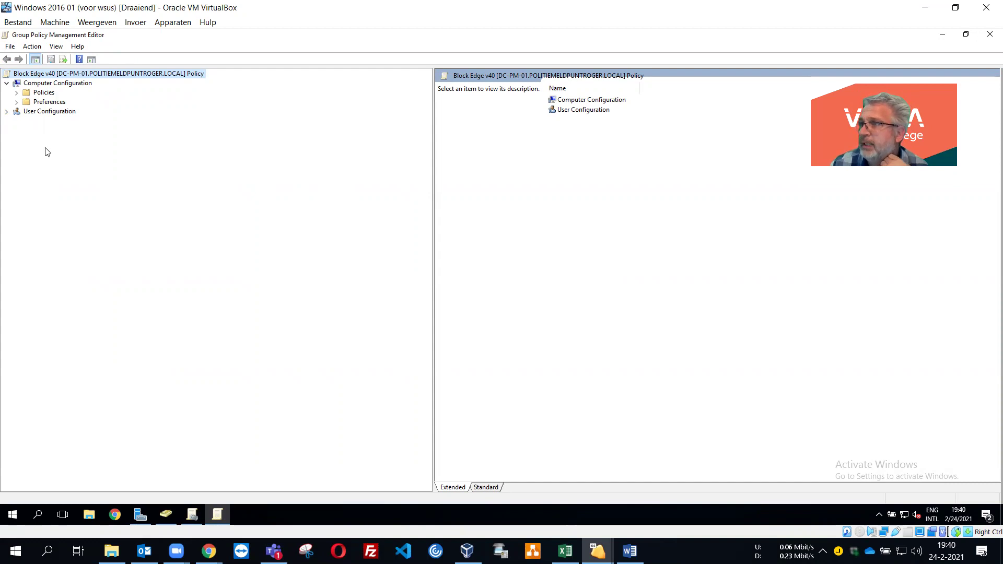
left_click(16, 93)
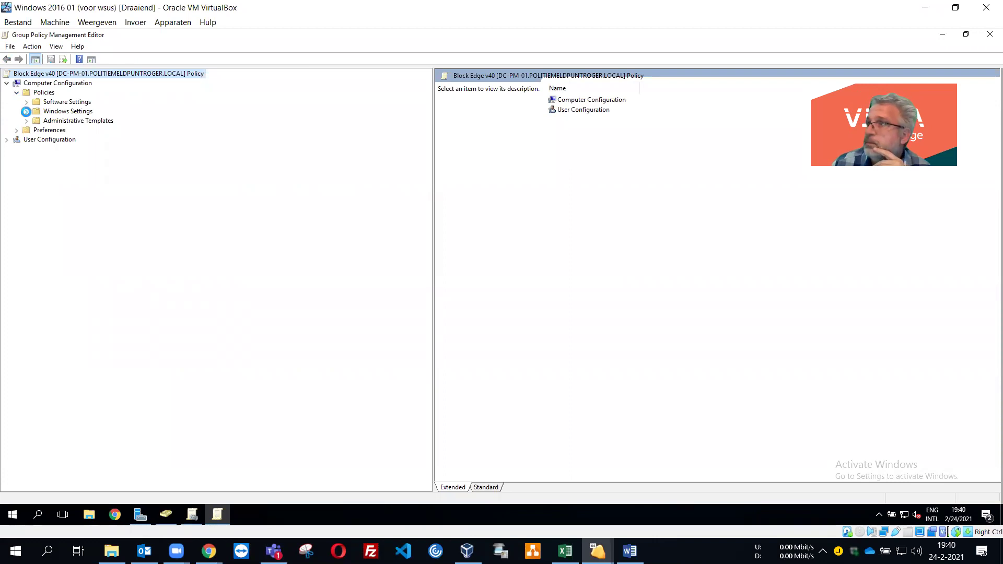
left_click(26, 112)
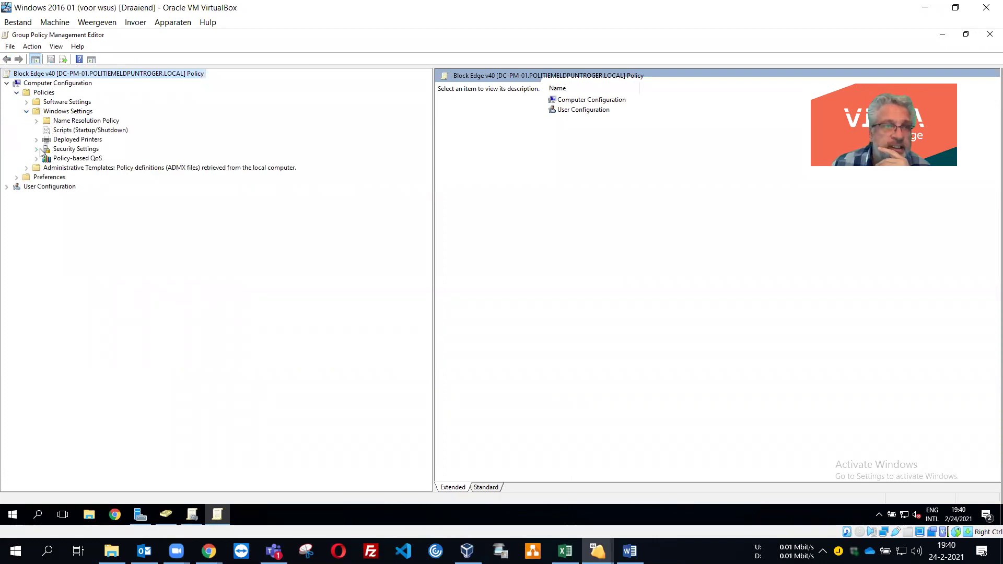
left_click(38, 149)
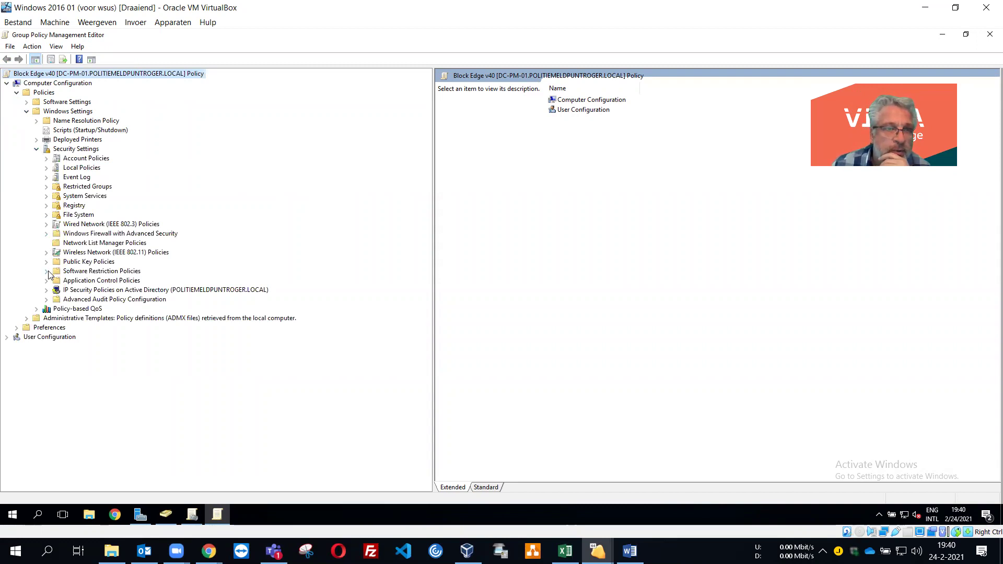
left_click(70, 272)
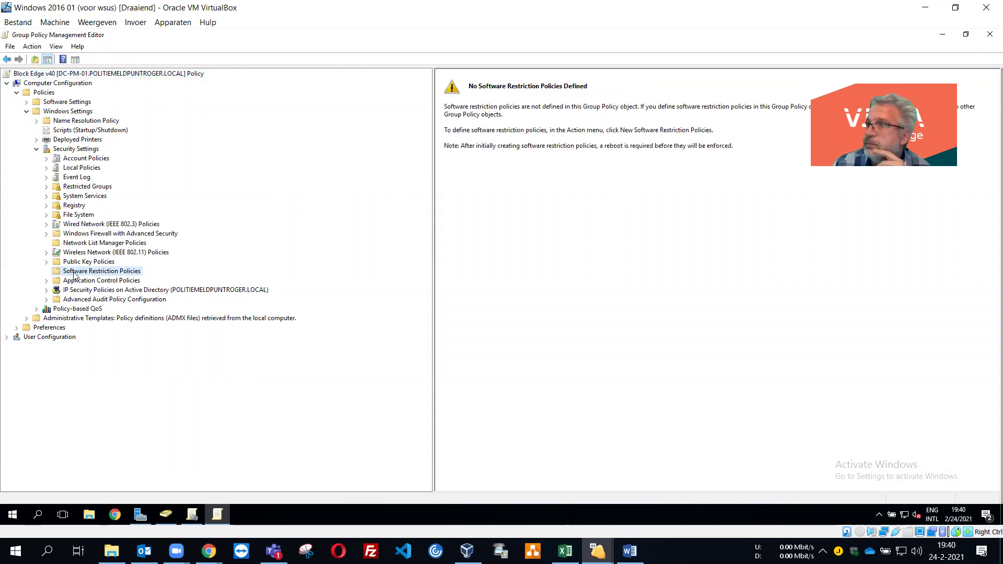
right_click(74, 274)
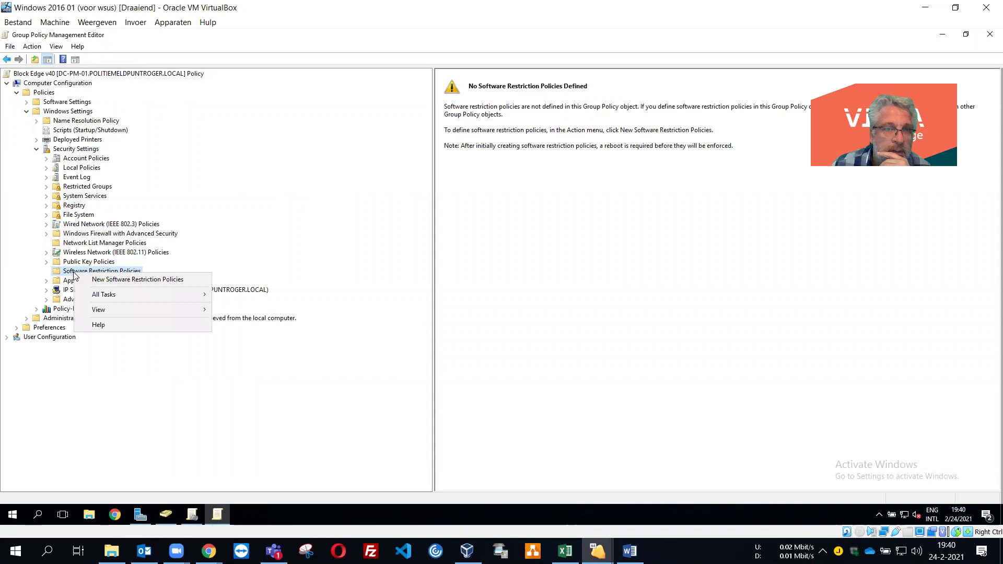
left_click(106, 281)
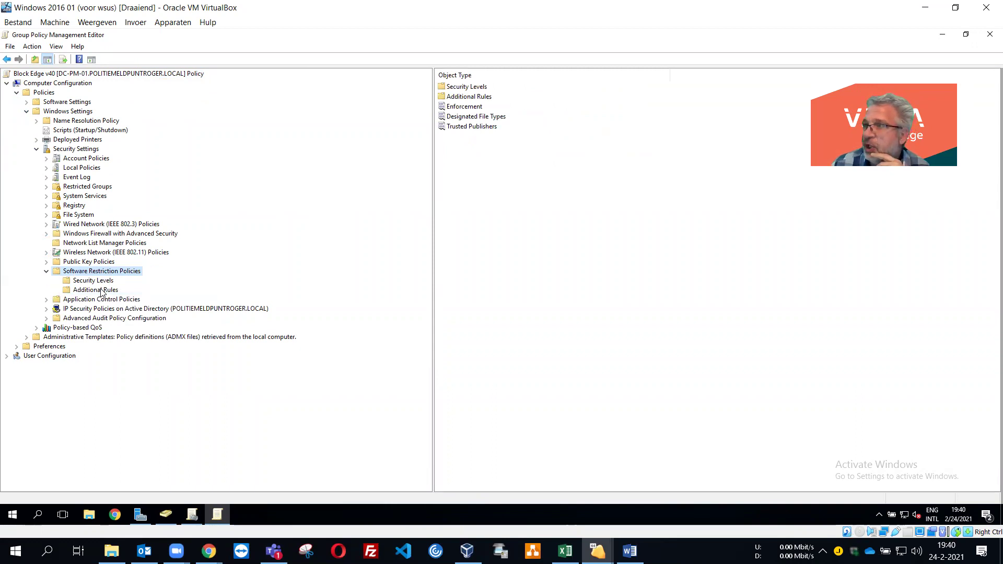
Add a Disallowed path rule for %WINDIR%\SystemApps\Microsoft.MicrosoftEdge_8wekyb3d8bbwe under Additional Rules, then close the policy editor
left_click(102, 292)
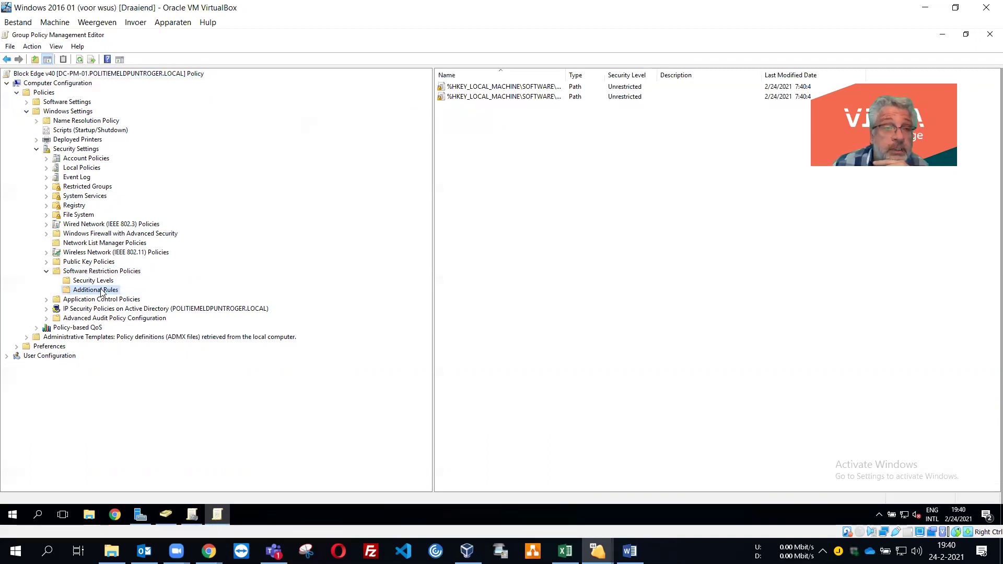
right_click(102, 292)
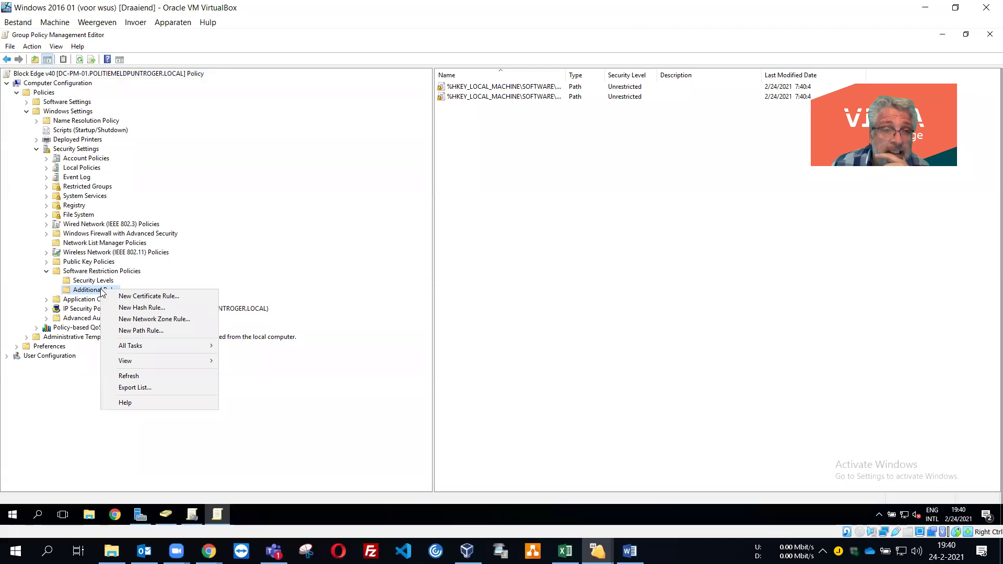
left_click(141, 331)
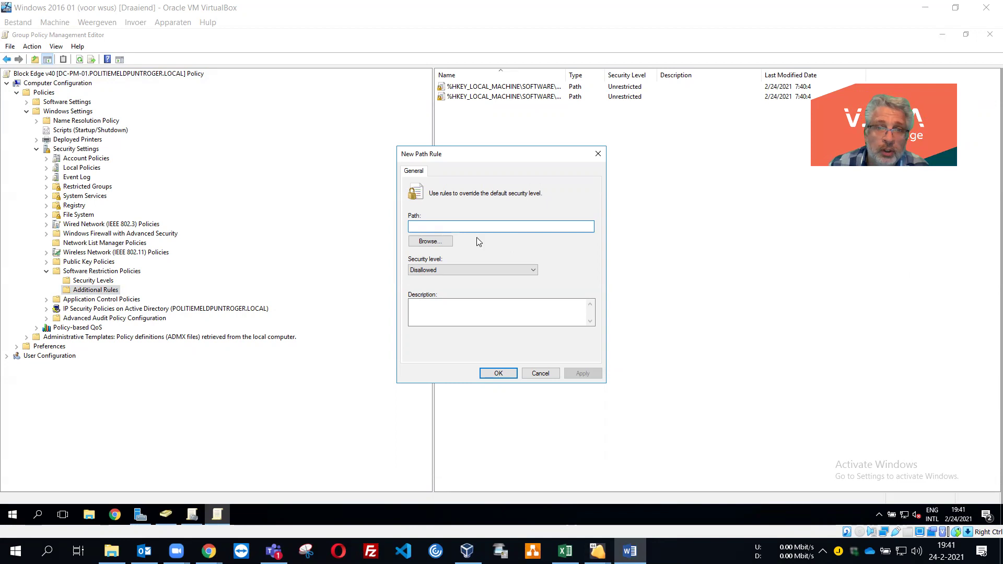
left_click(462, 227)
right_click(462, 227)
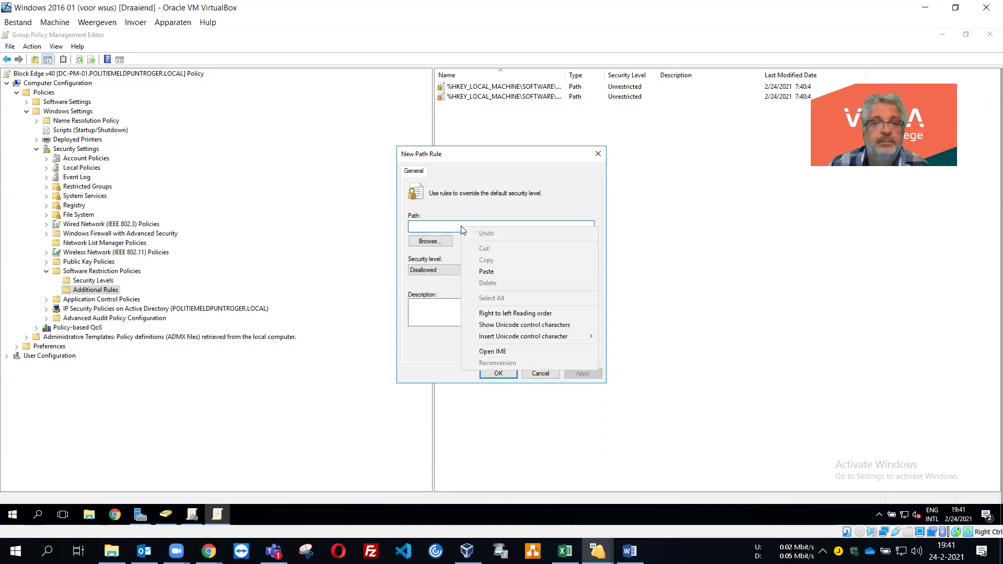
left_click(485, 270)
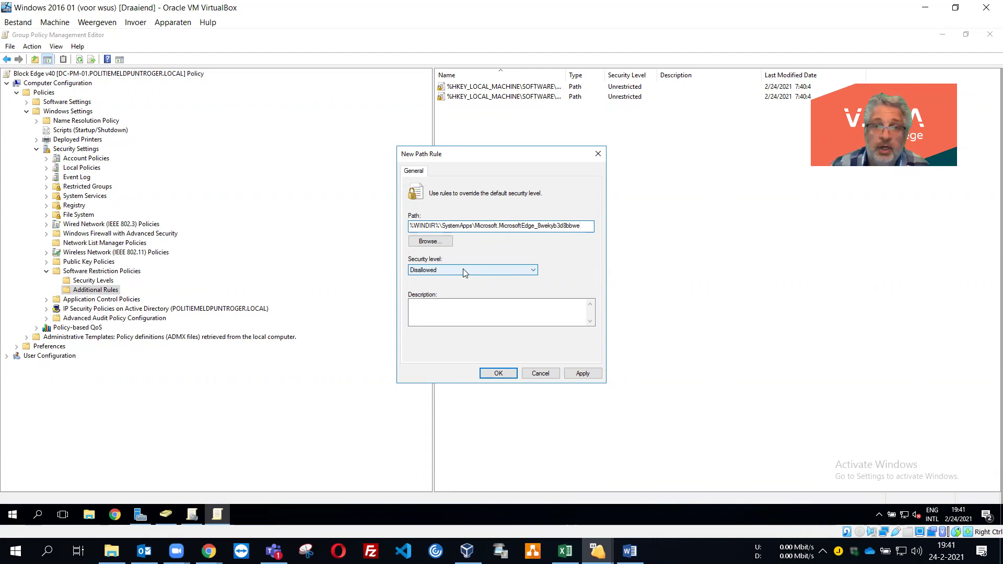
left_click(499, 374)
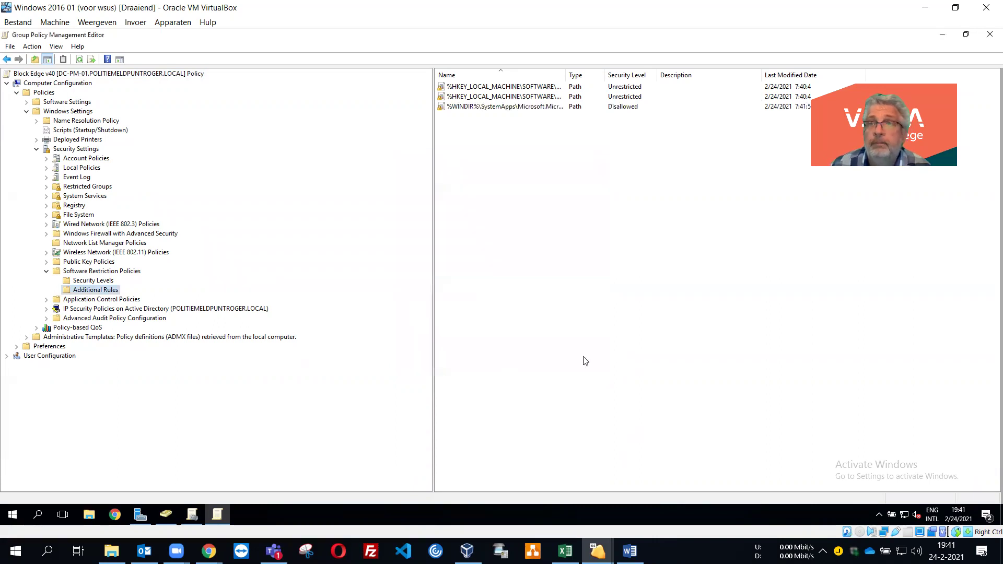
left_click(988, 35)
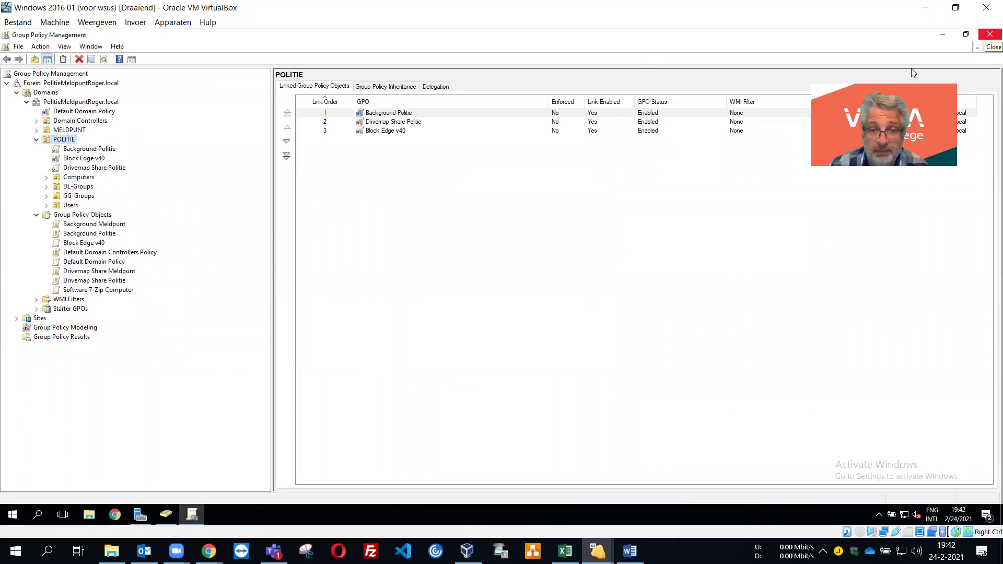
Switch to the Windows 10 virtual machine and check the old Edge browser's version in its settings, then close the browser
left_click(595, 549)
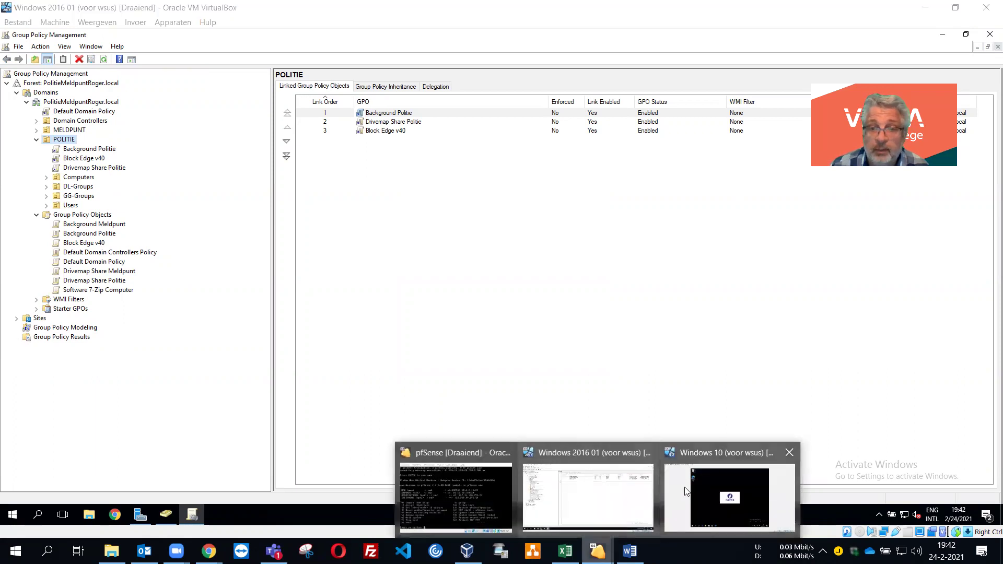
left_click(700, 484)
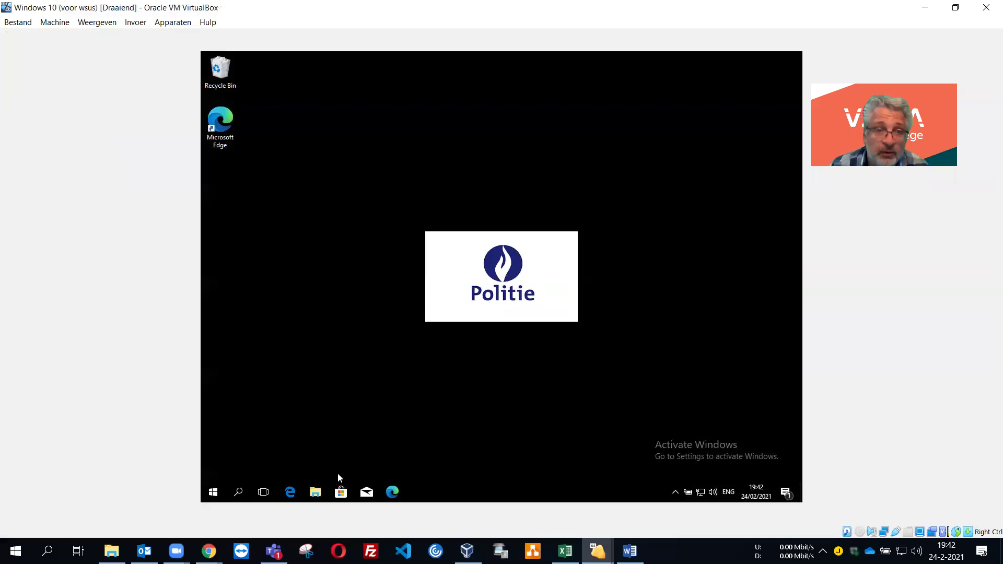
left_click(293, 494)
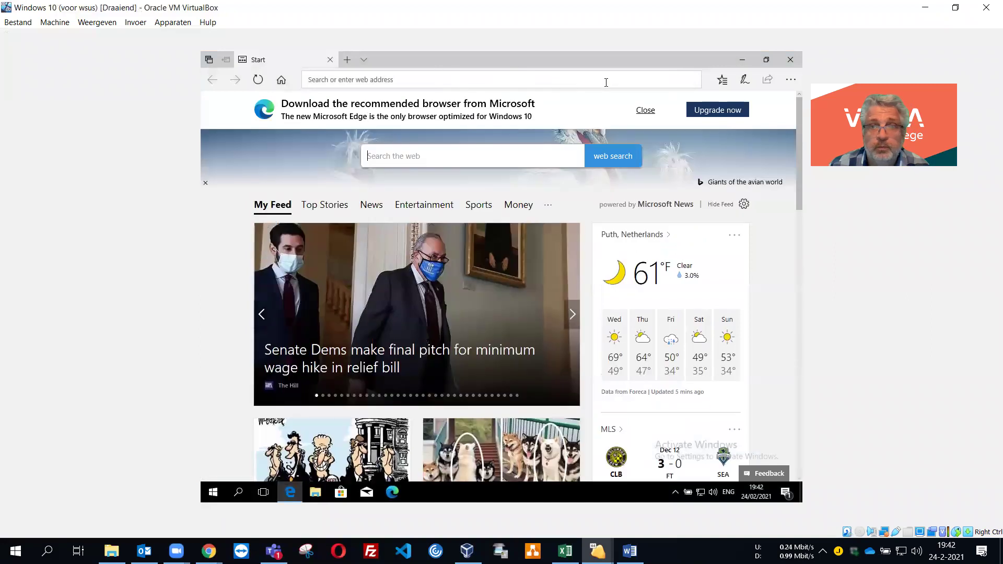
left_click(790, 80)
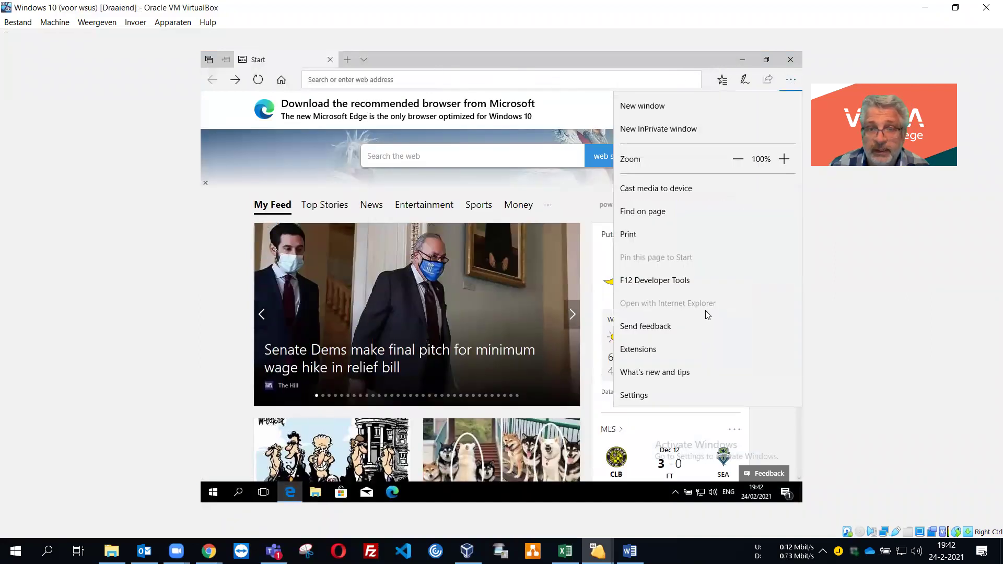
left_click(656, 391)
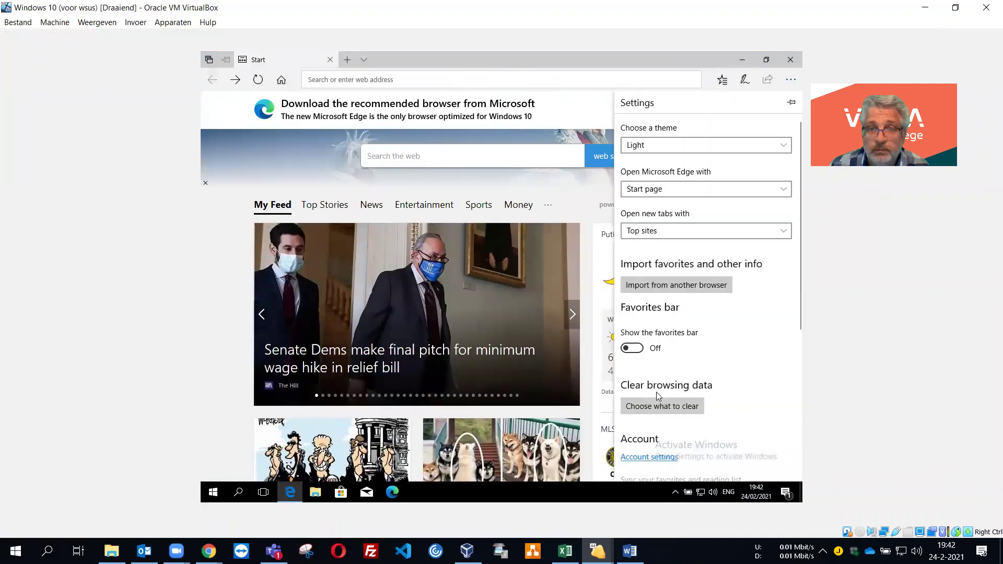
left_click_drag(798, 289, 799, 431)
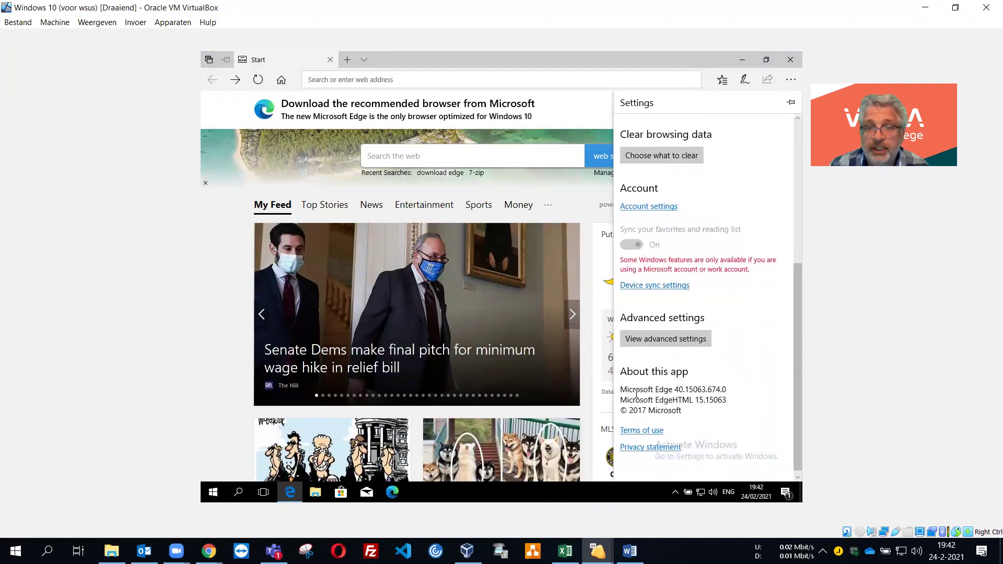
left_click_drag(620, 389, 683, 389)
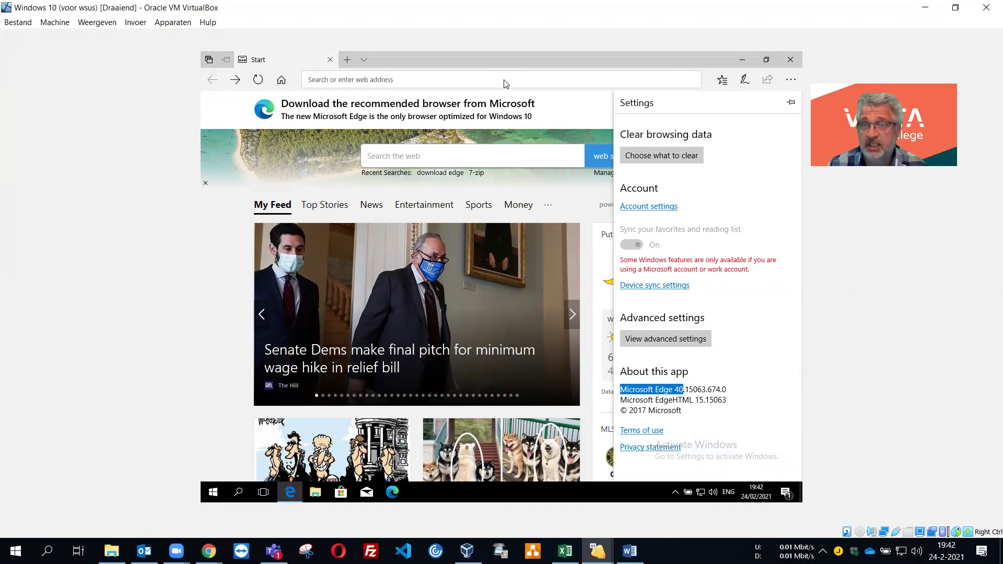
left_click(791, 61)
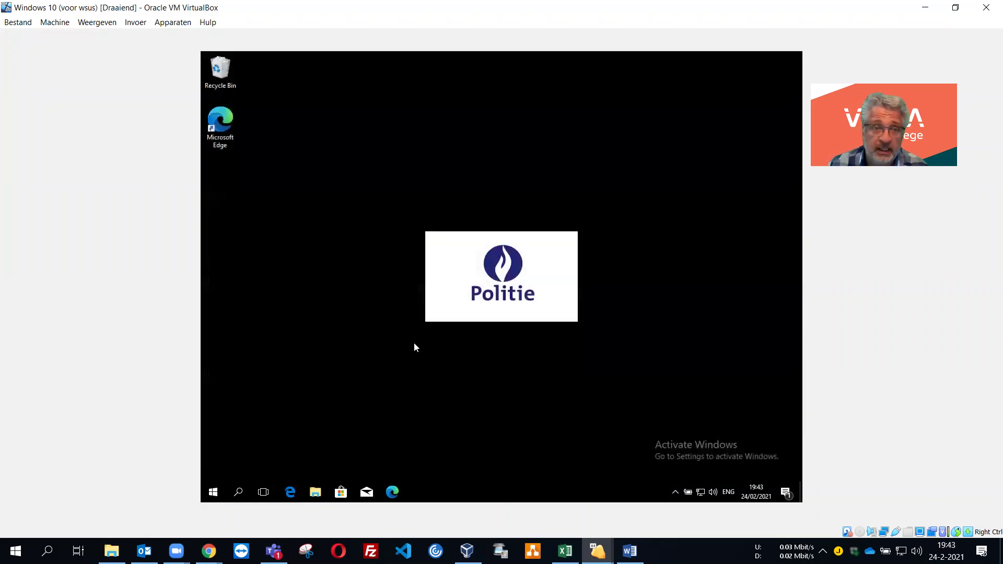
Force a group policy update on the Windows 10 machine with gpupdate /force in Command Prompt, then close it
left_click(239, 492)
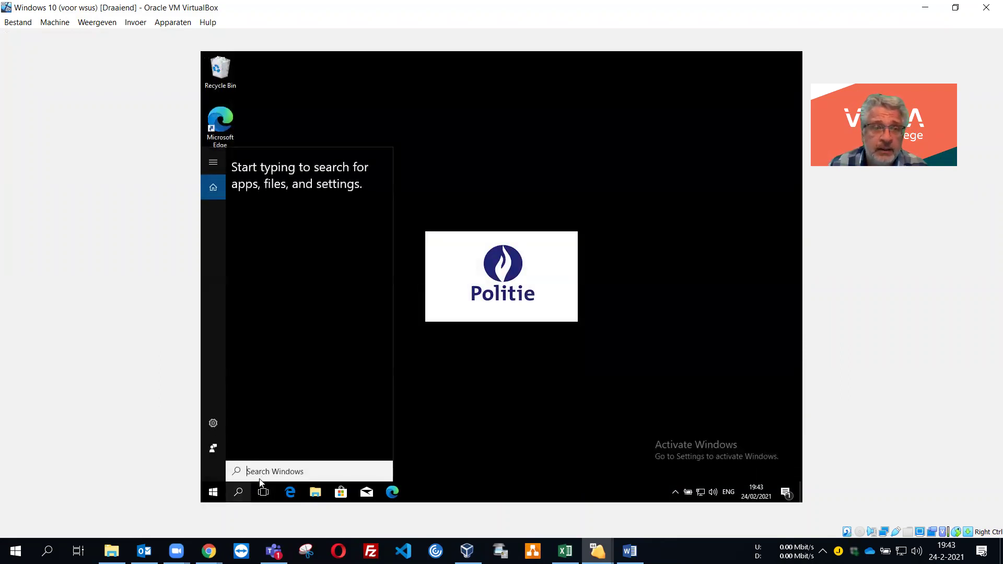
type("cmd")
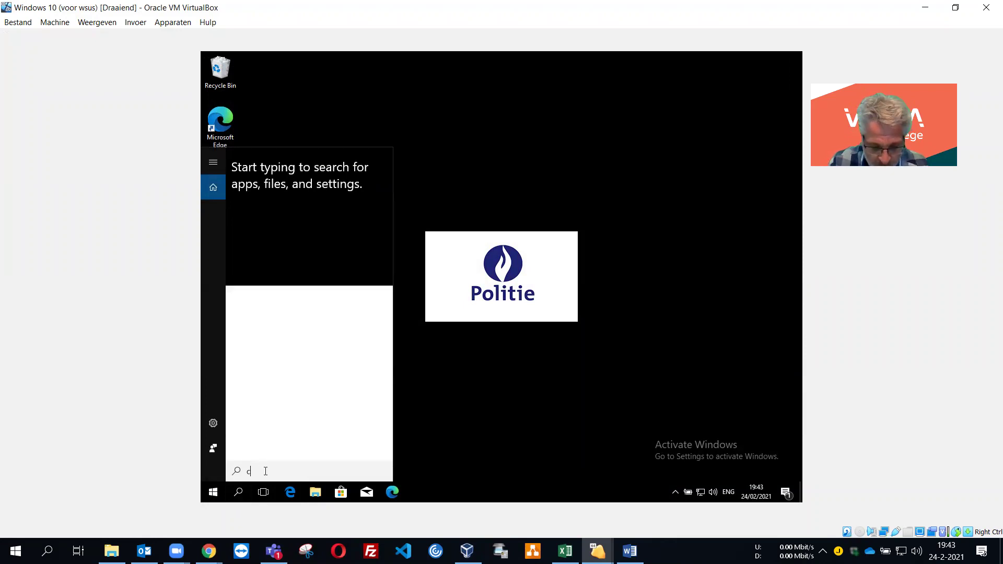
key("Return")
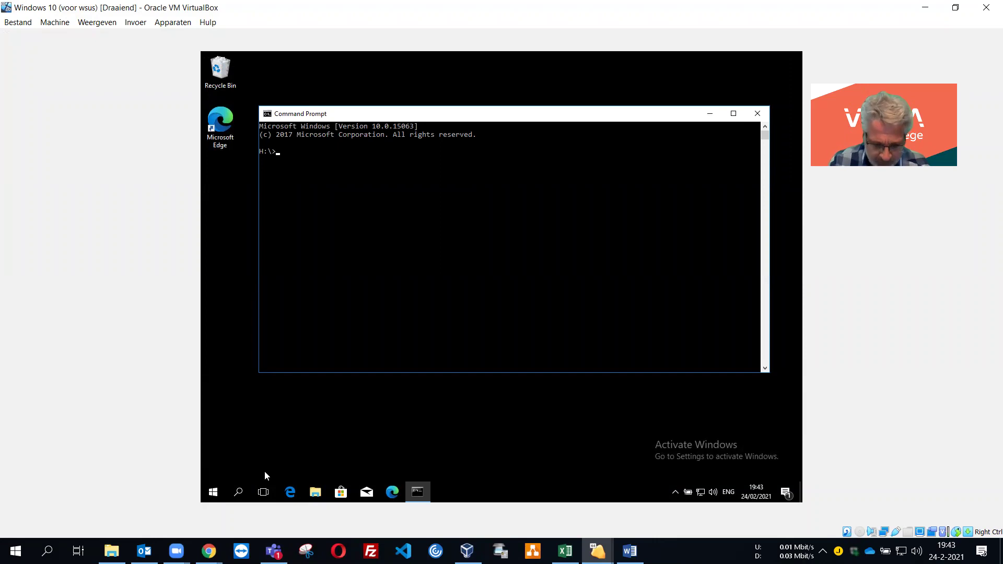
type("gpu")
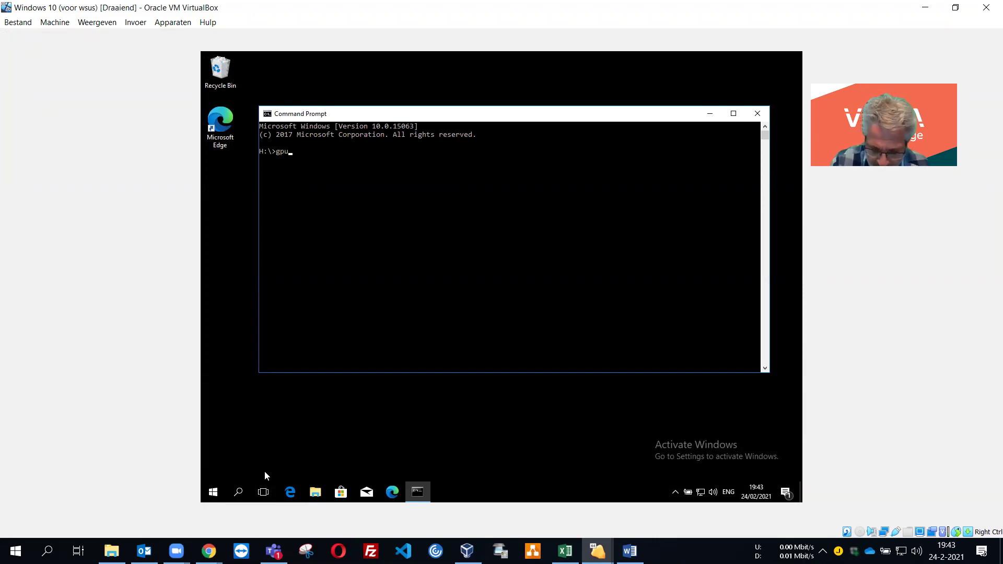
type("pdate /force")
key("Return")
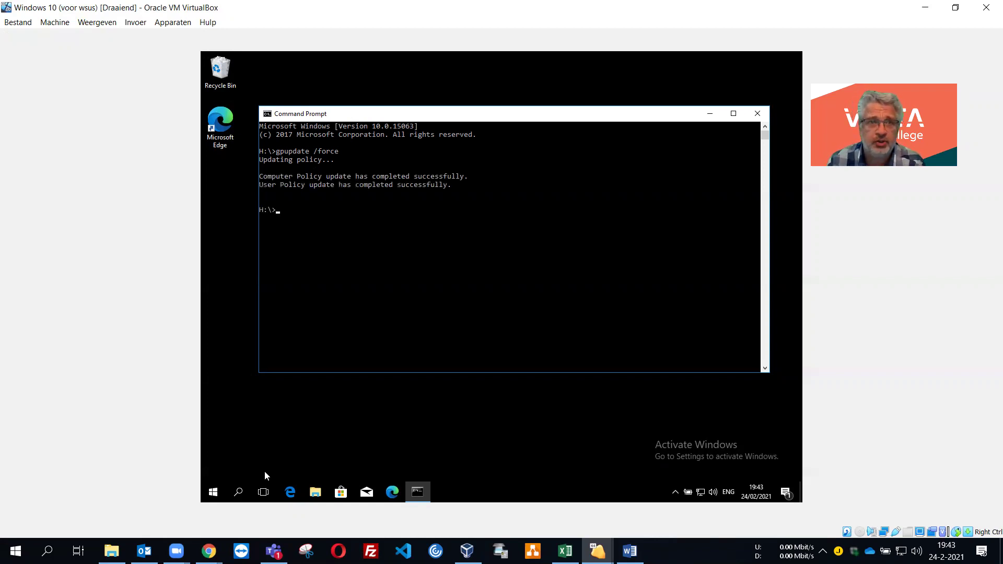
left_click(758, 115)
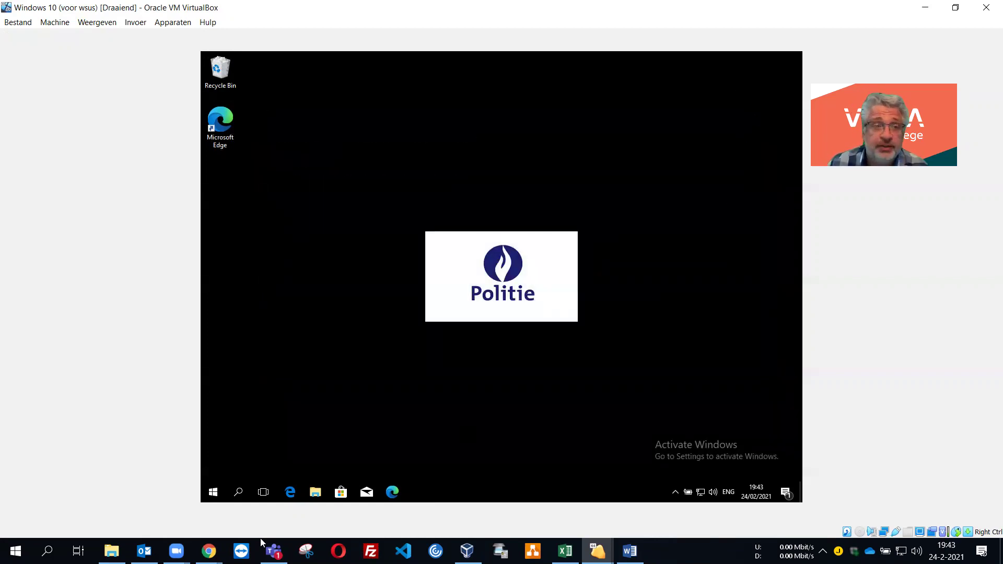
Restart the Windows 10 machine and sign back in to the POLITIE domain account by entering the account password
left_click(212, 491)
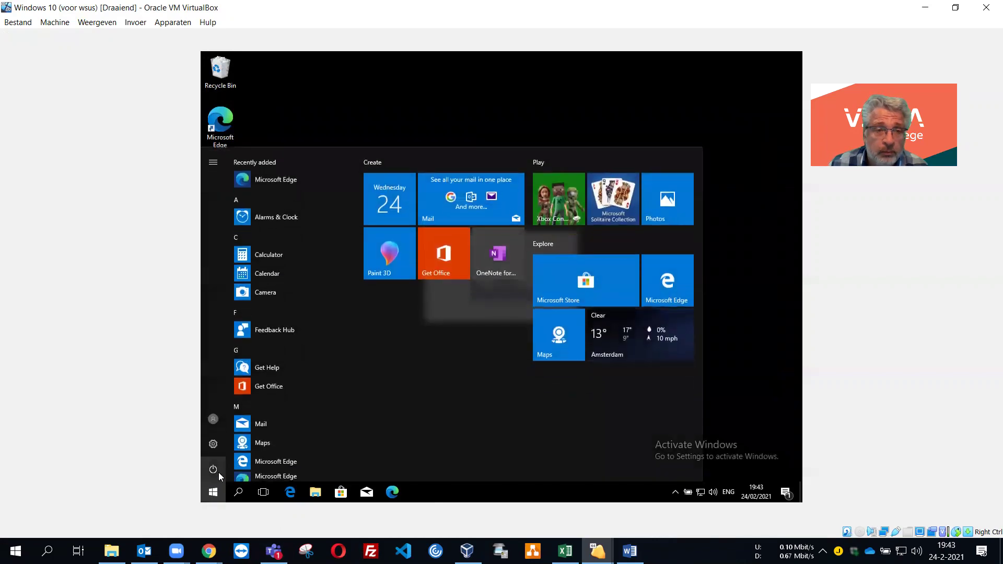
left_click(219, 473)
left_click(228, 440)
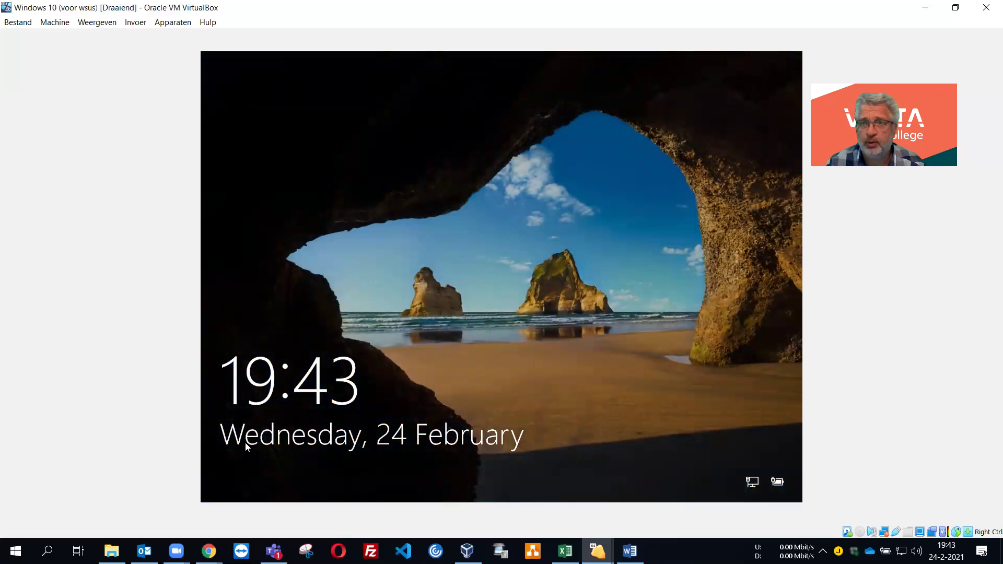
left_click(471, 330)
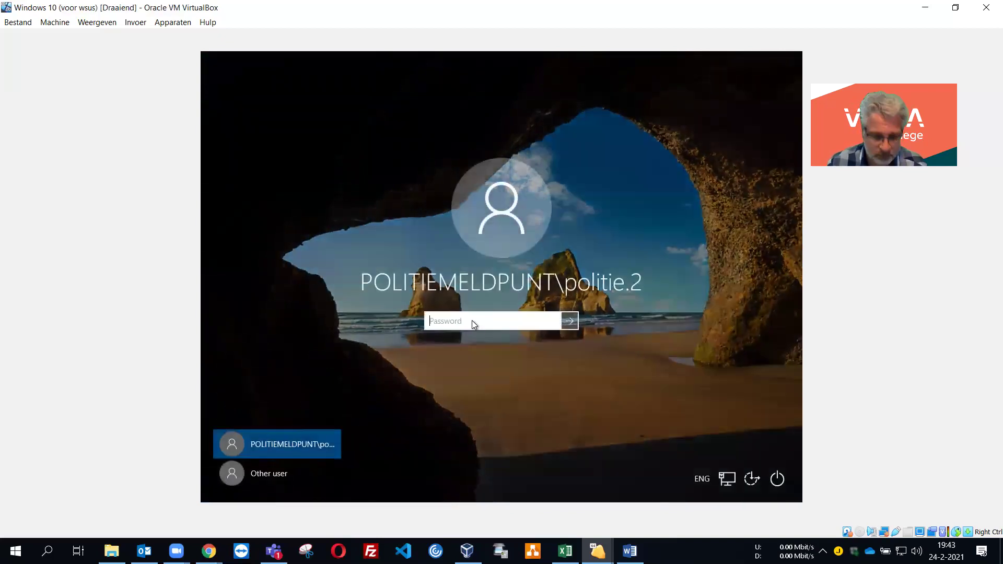
type("*****")
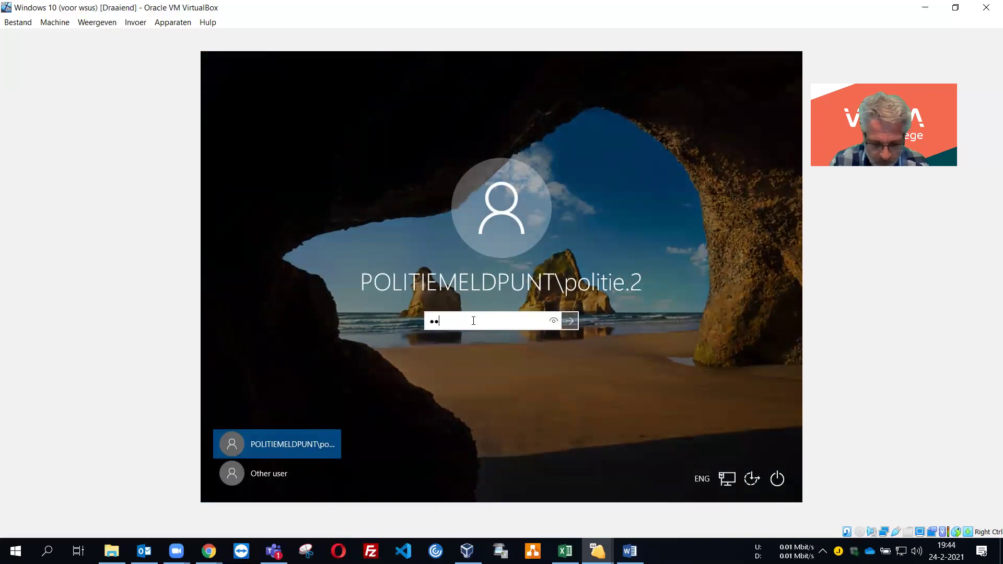
type("*****")
key("Return")
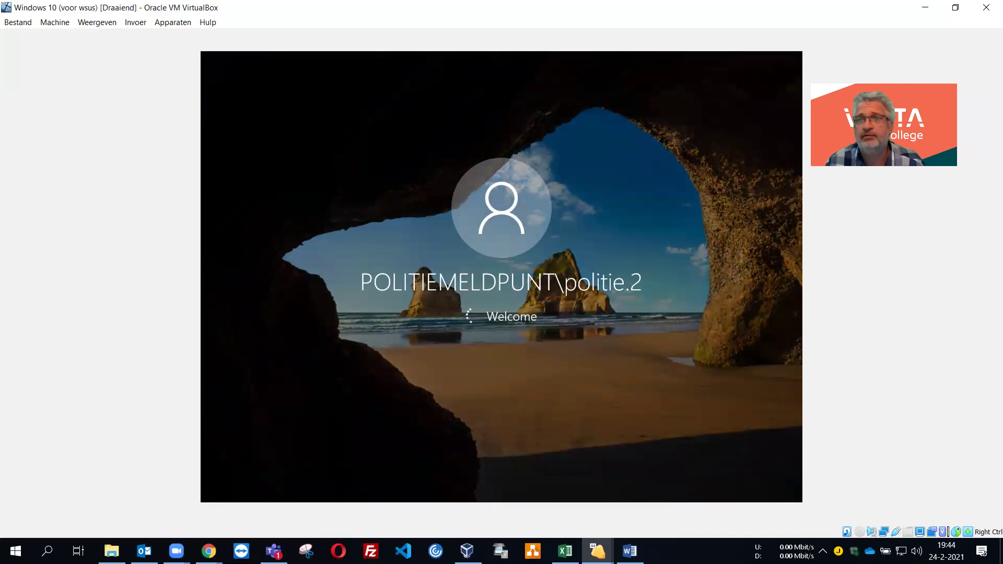
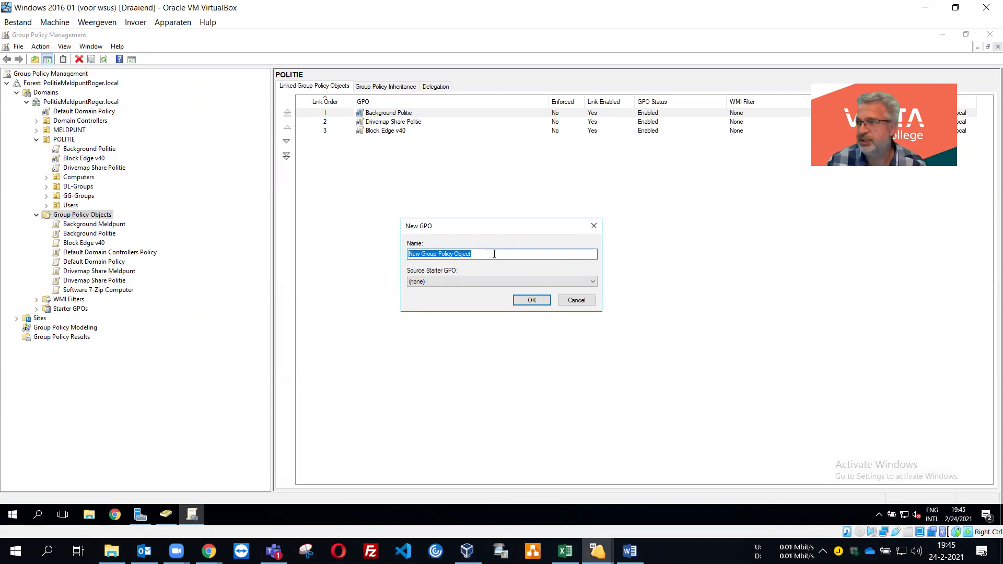
Create a group policy object named Block Edge v88 and link it to the POLITIE organizational unit
type("Block")
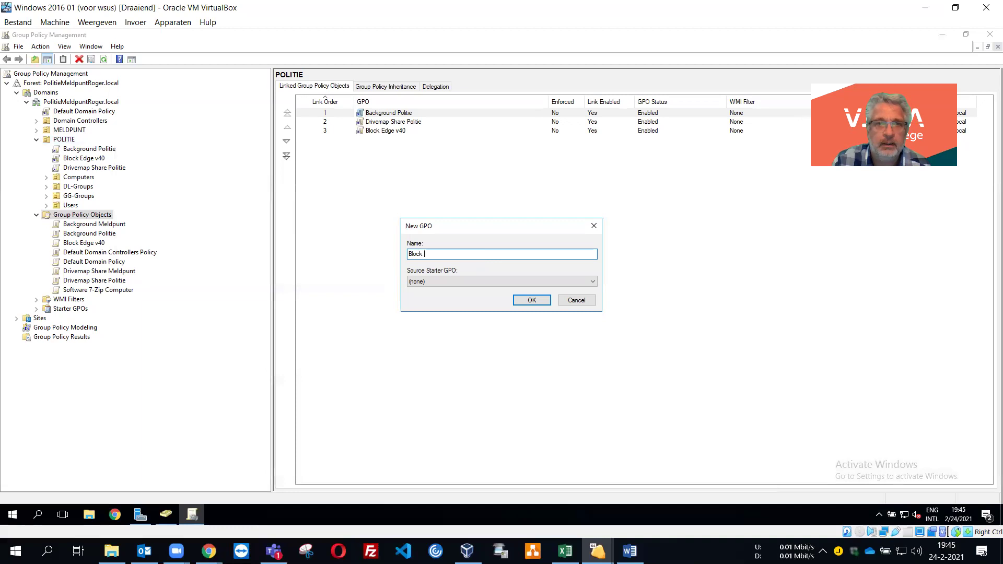
type(" Edge")
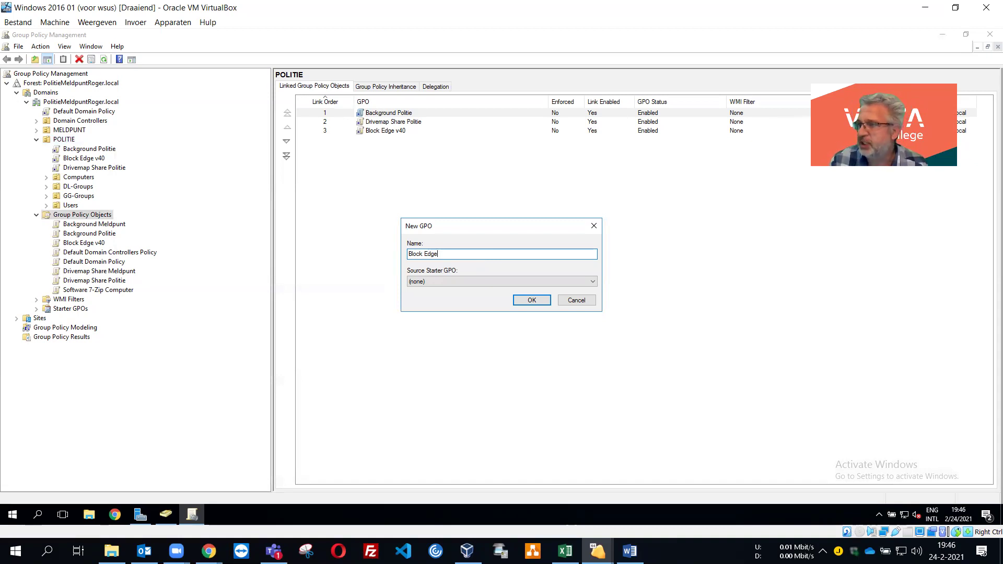
type("88")
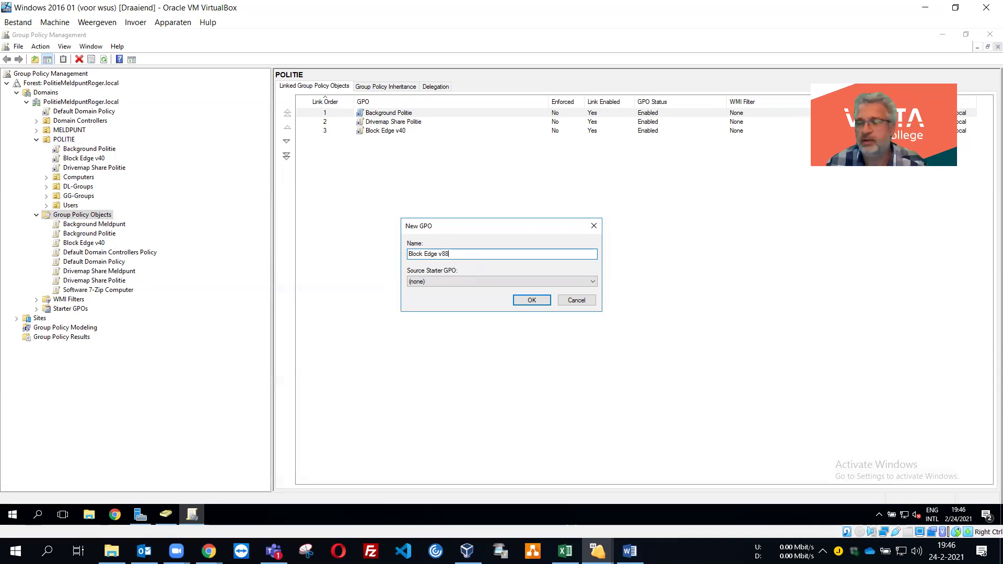
left_click(537, 301)
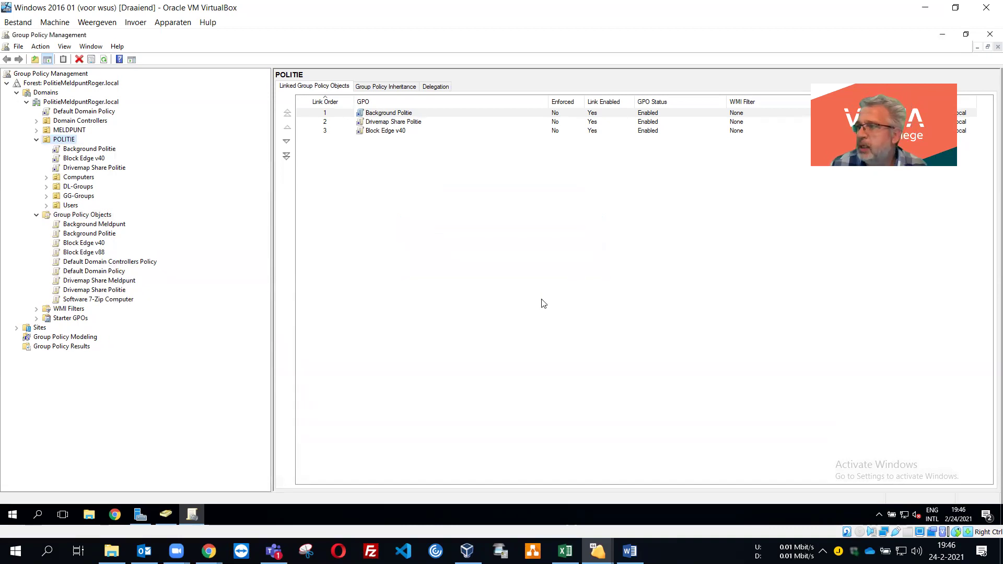
left_click_drag(90, 254, 72, 145)
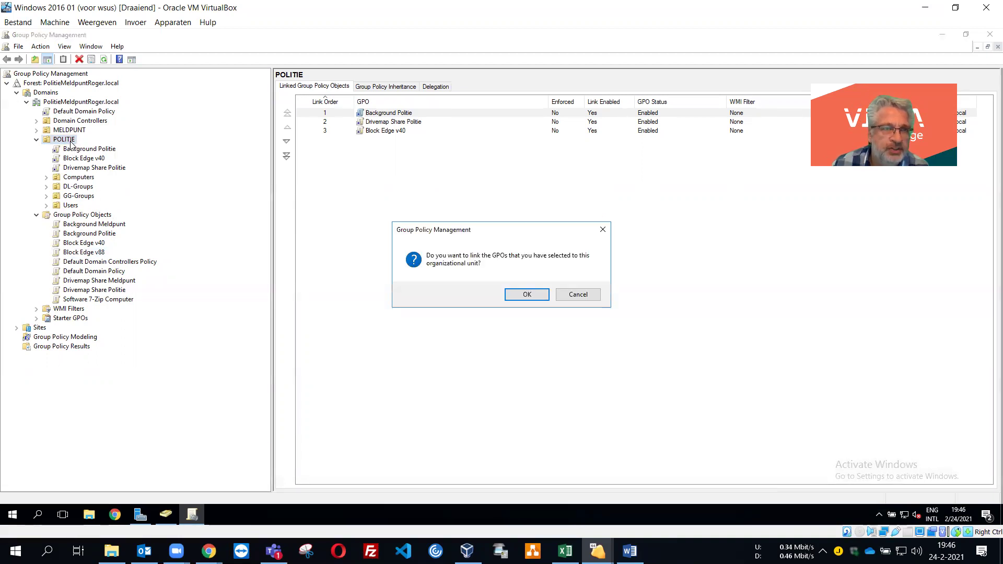
left_click(522, 295)
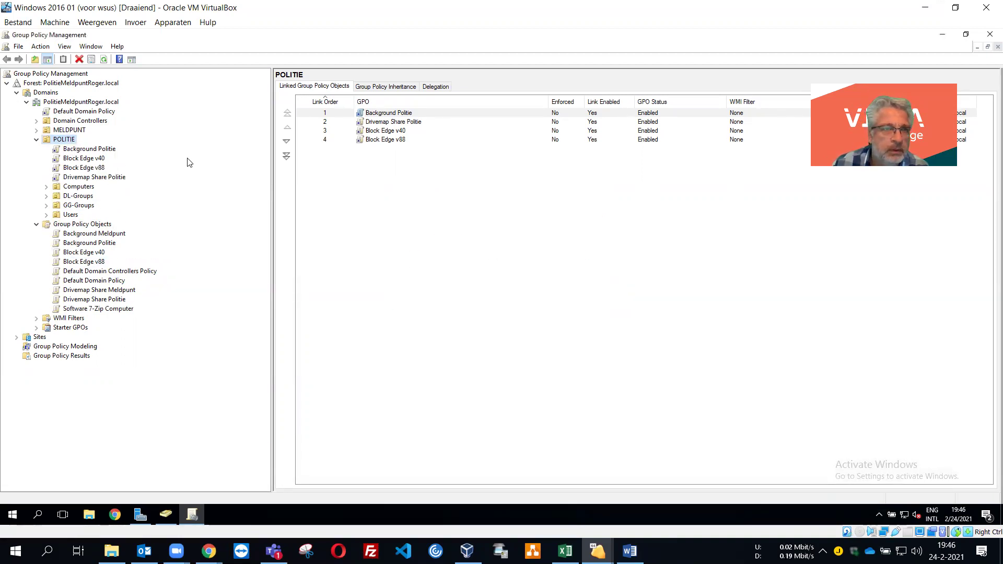
Open the Block Edge v88 policy under POLITIE for editing, maximize the editor window and widen its policy tree
right_click(87, 170)
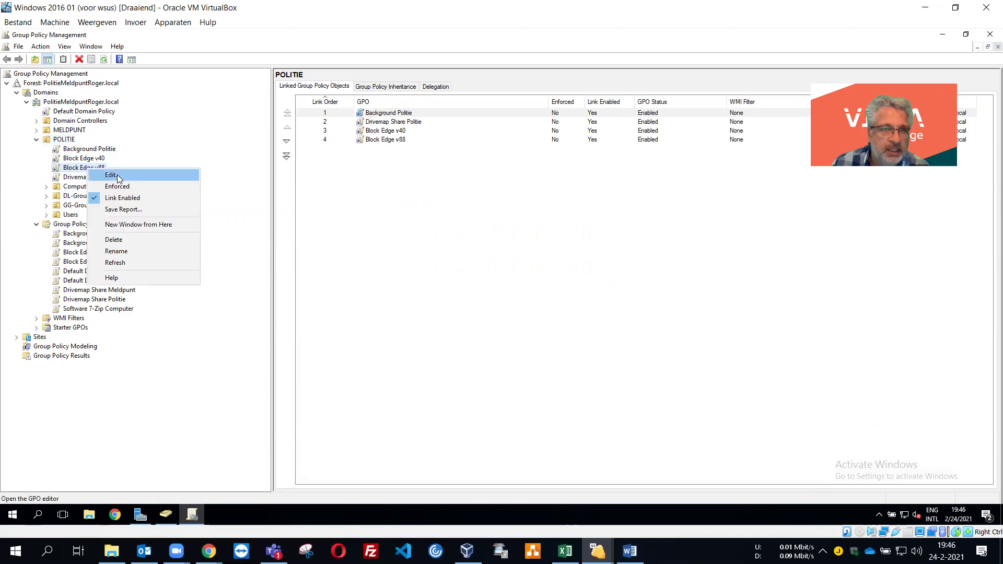
left_click(117, 174)
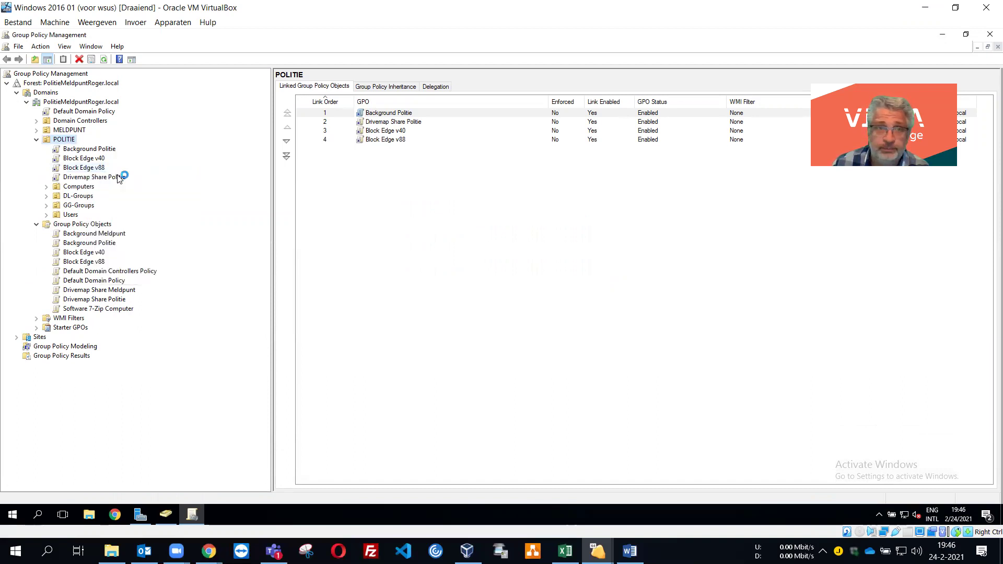
left_click(54, 156)
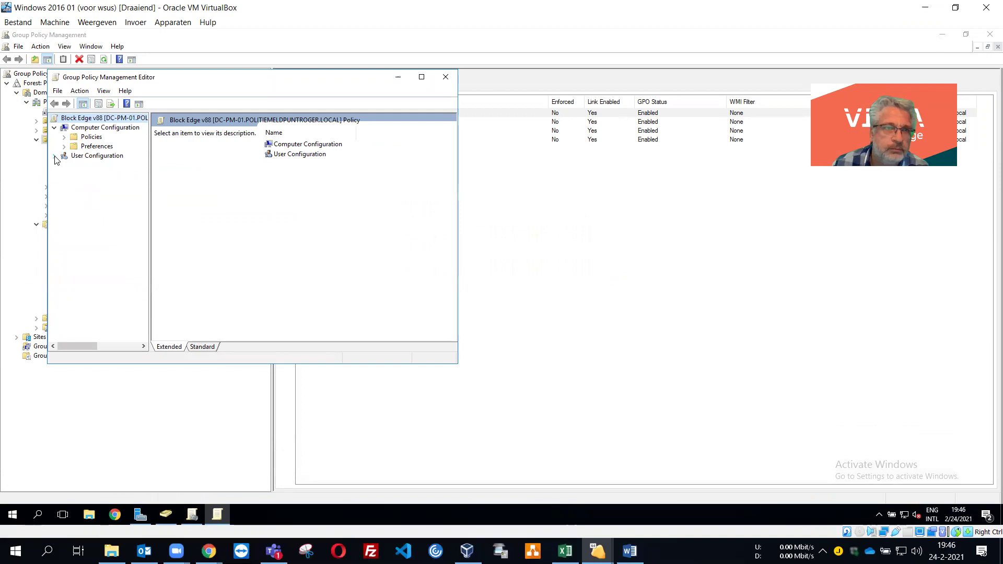
left_click(421, 76)
left_click_drag(102, 195, 499, 197)
left_click_drag(435, 198, 357, 197)
Create new Software Restriction Policies in the Computer Configuration security settings and start a new path rule under Additional Rules
left_click(17, 93)
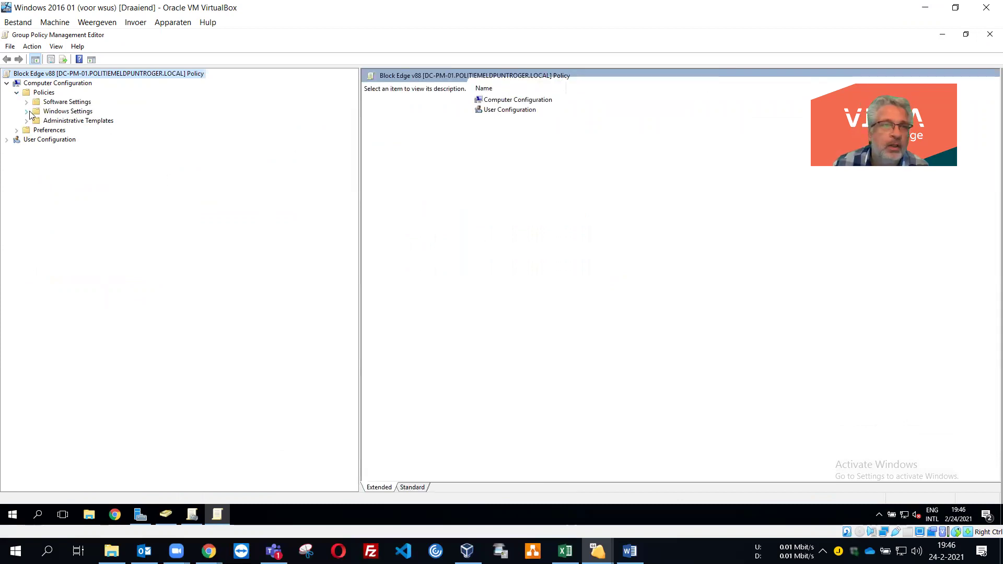
left_click(26, 112)
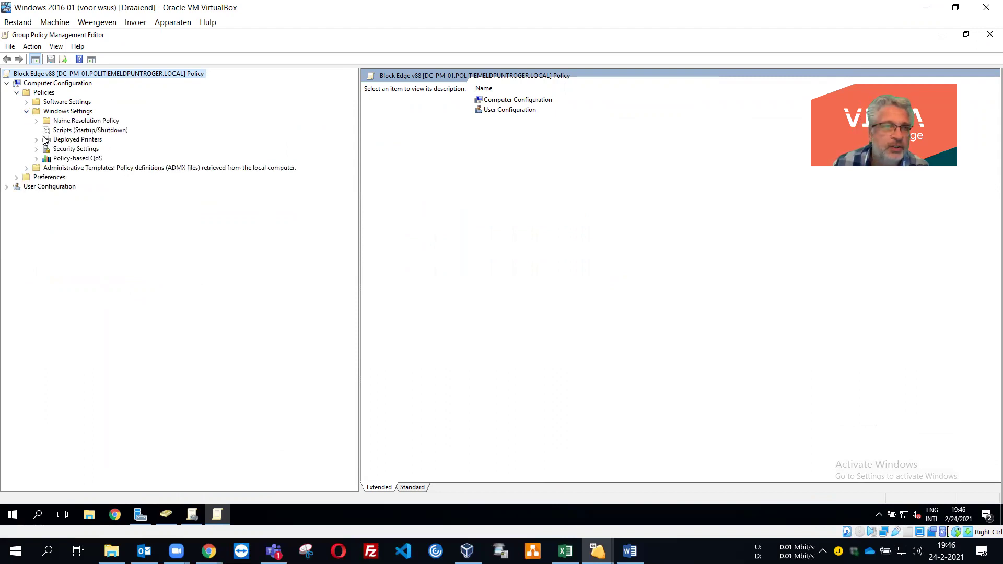
left_click(36, 150)
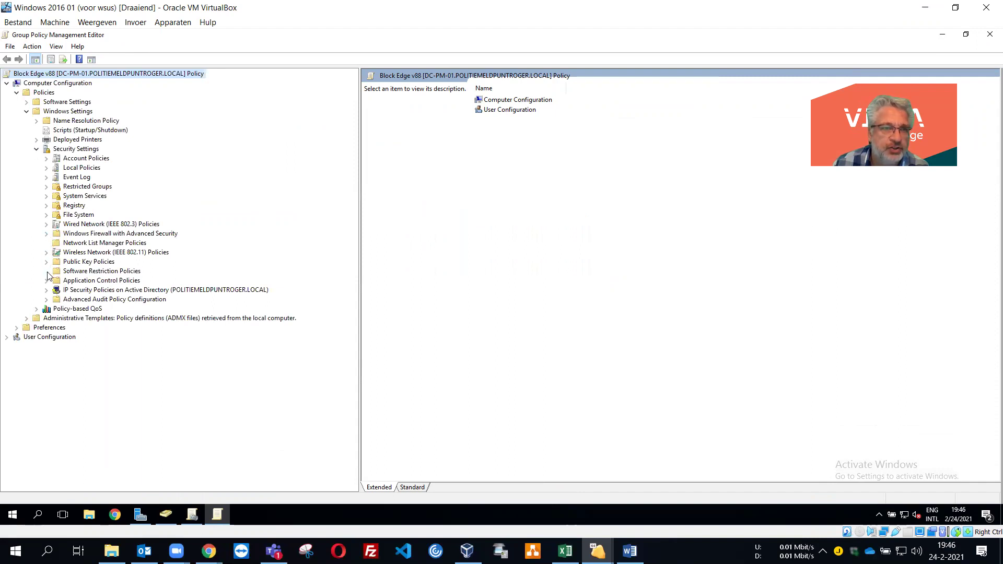
left_click(84, 272)
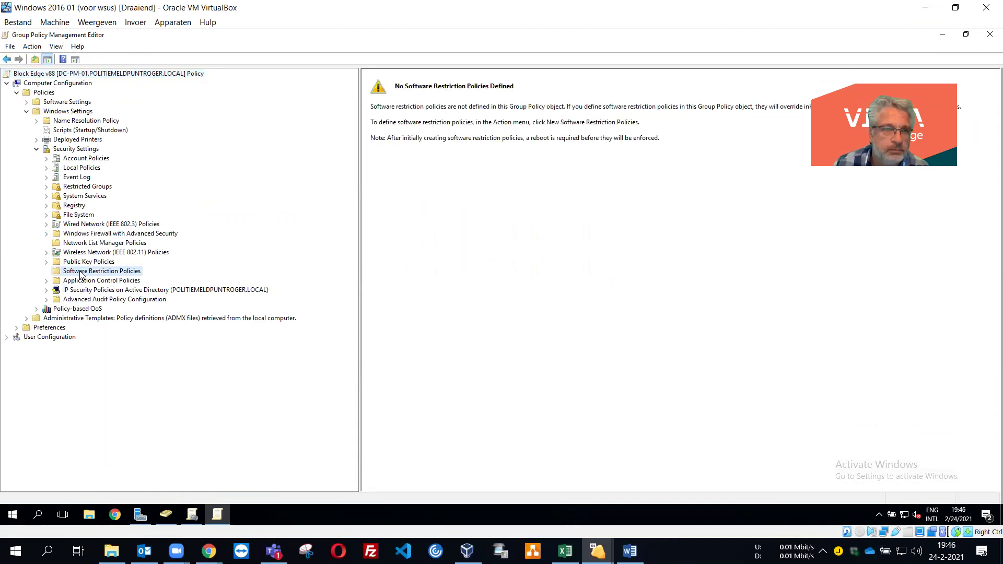
right_click(82, 274)
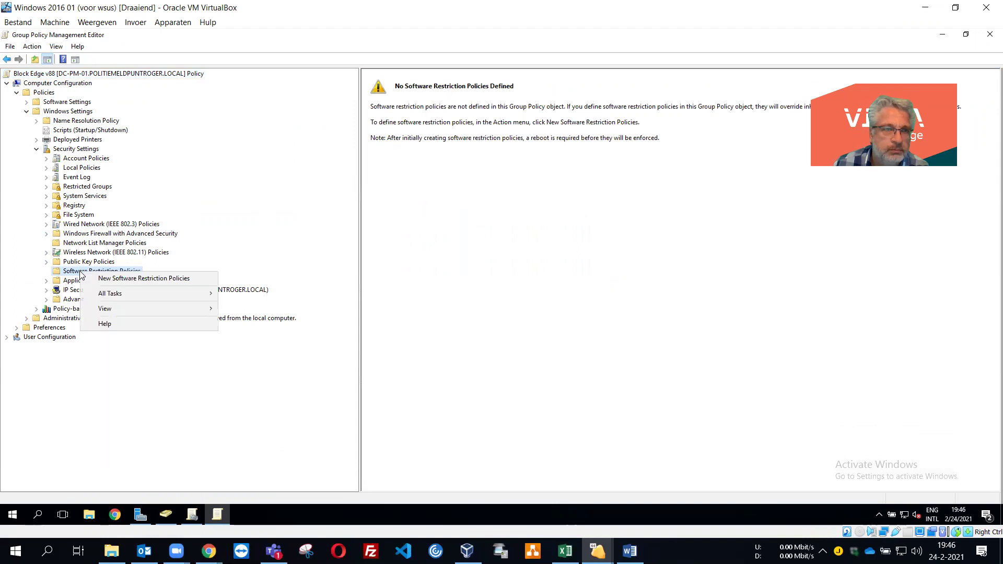
left_click(111, 279)
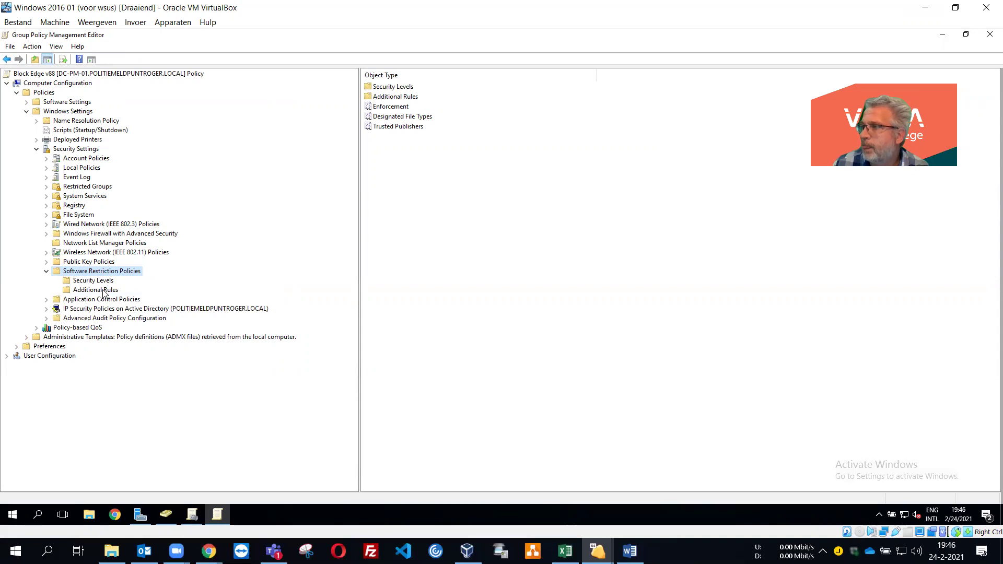
right_click(104, 292)
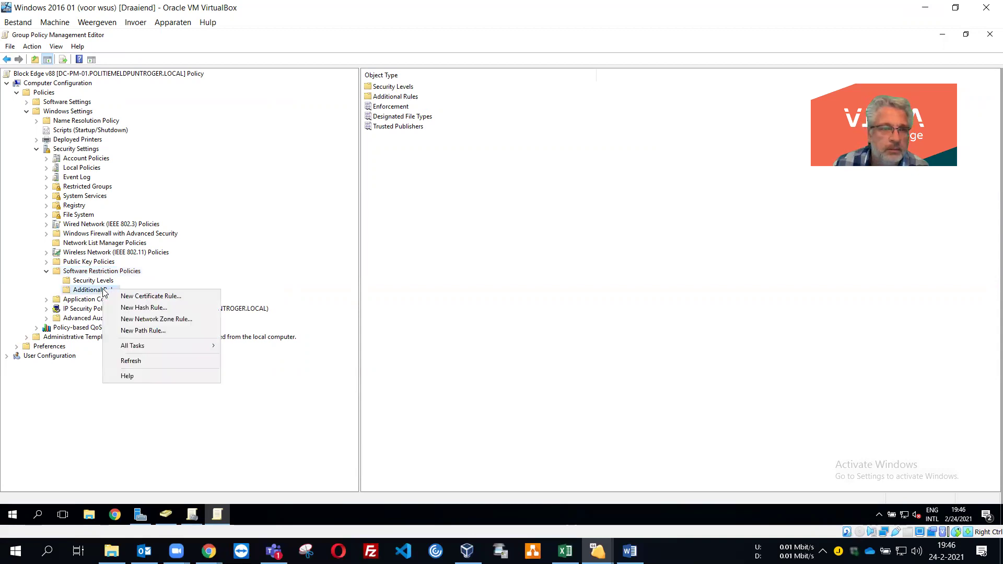
left_click(140, 330)
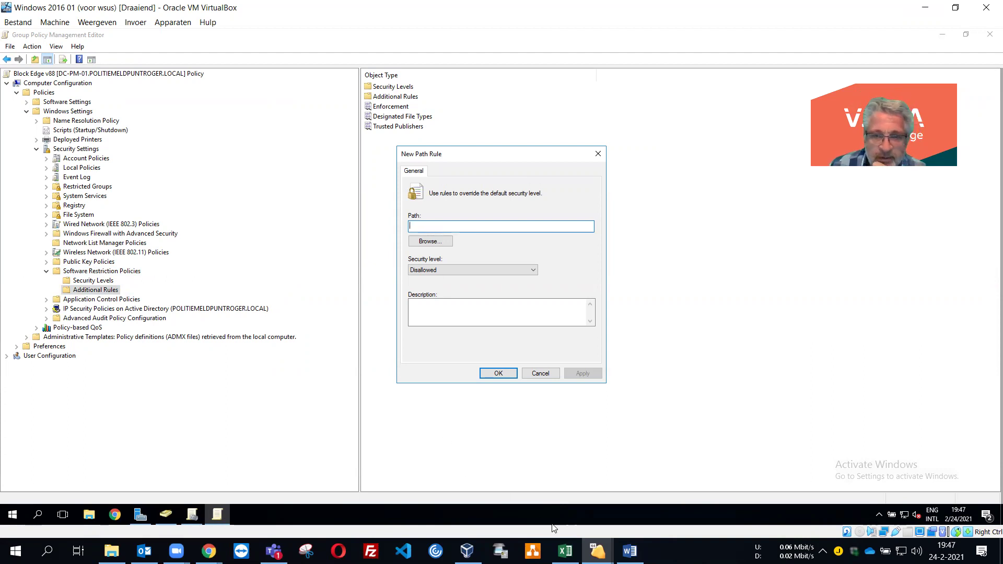
Switch to the Windows 10 virtual machine and examine the target and start-in paths in the desktop Microsoft Edge shortcut's properties
mouse_move(597, 551)
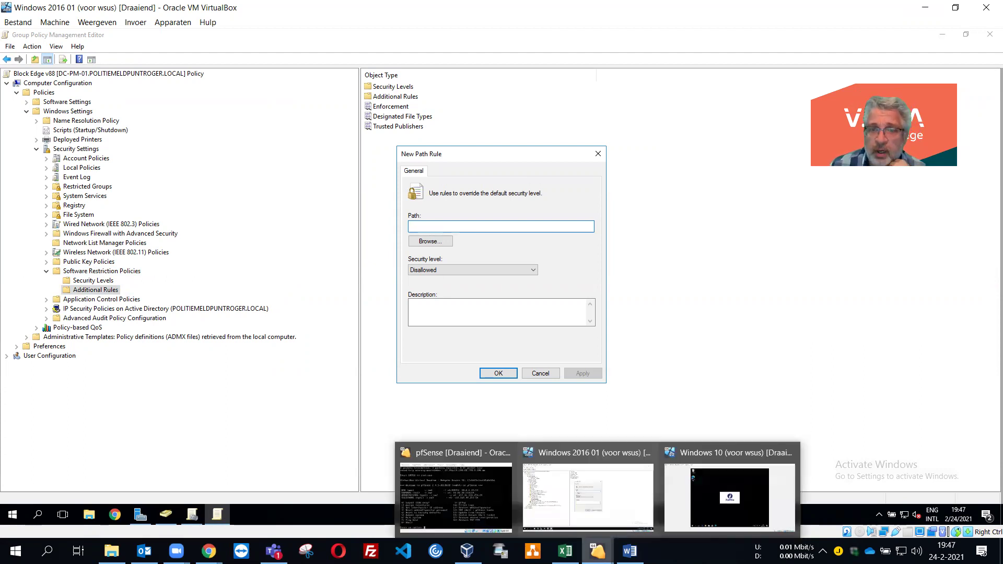
left_click(722, 504)
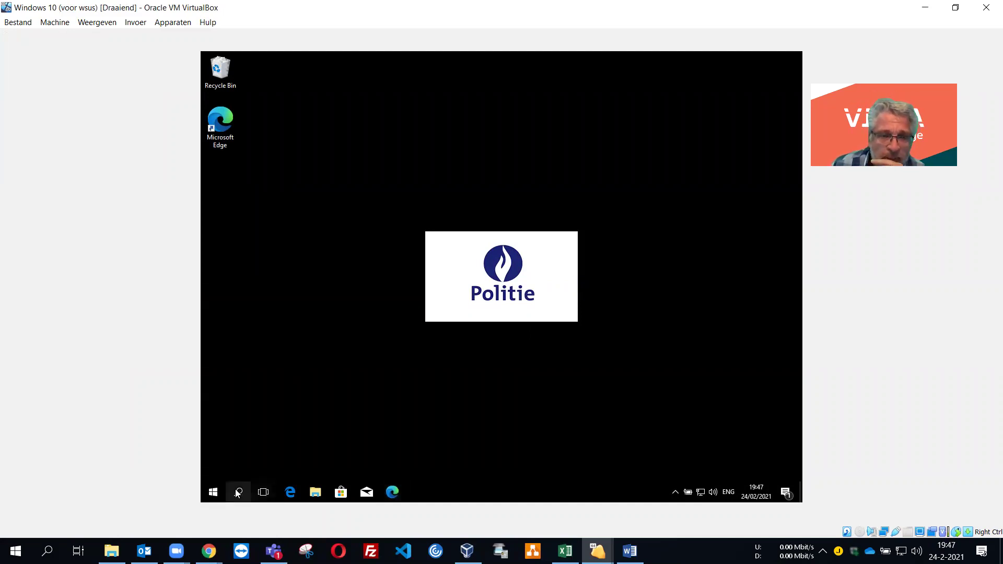
right_click(223, 128)
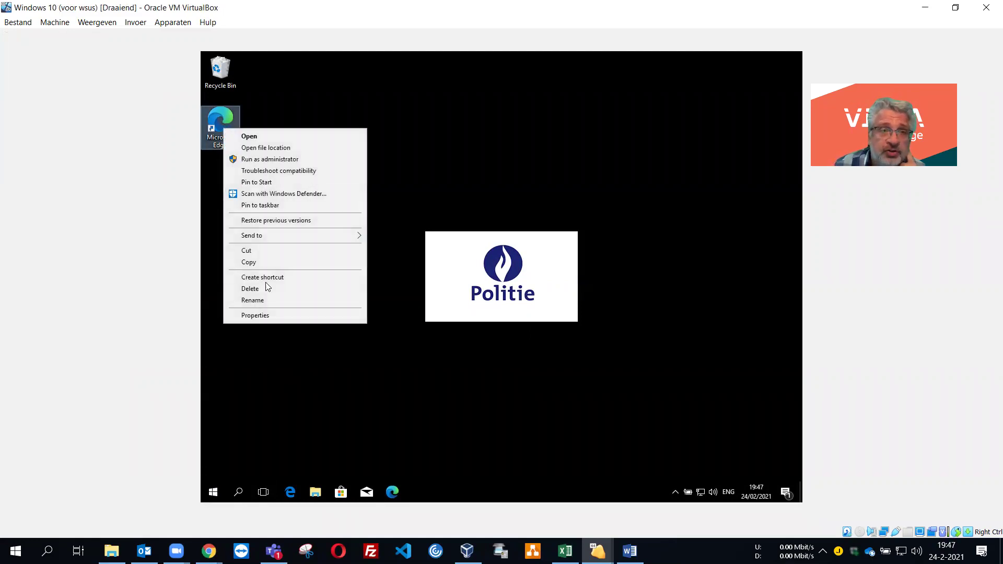
left_click(275, 315)
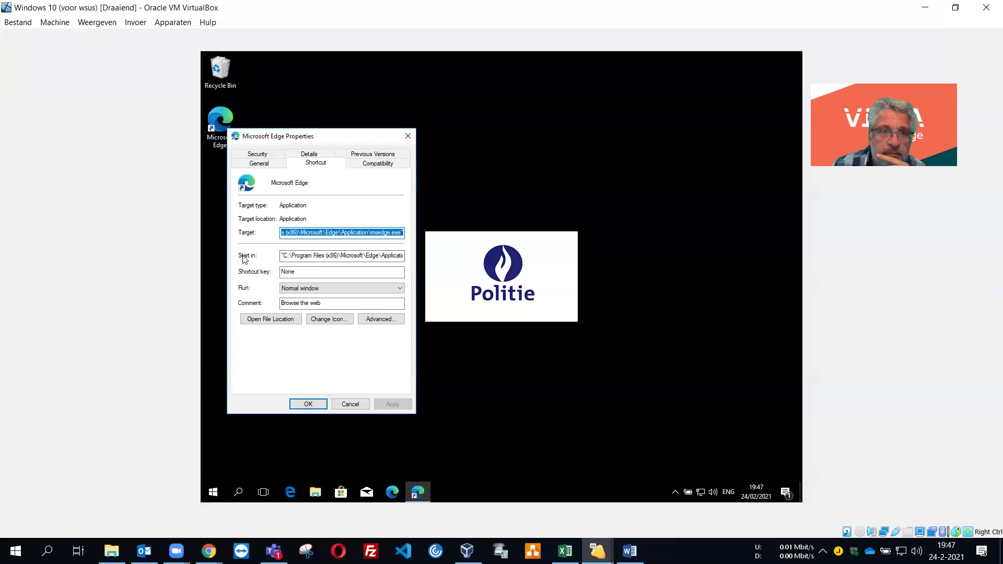
left_click_drag(284, 256, 408, 254)
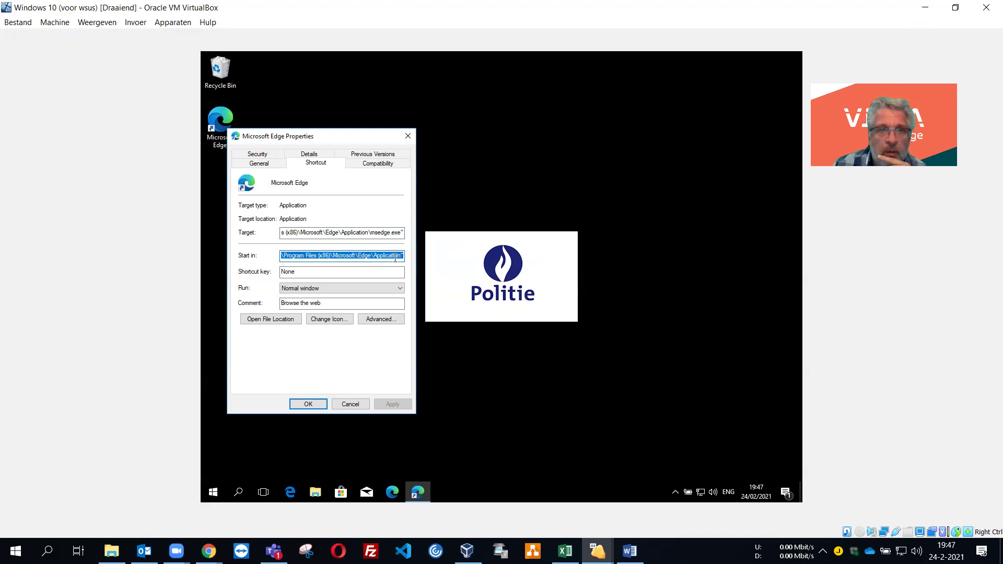
left_click_drag(370, 235, 399, 235)
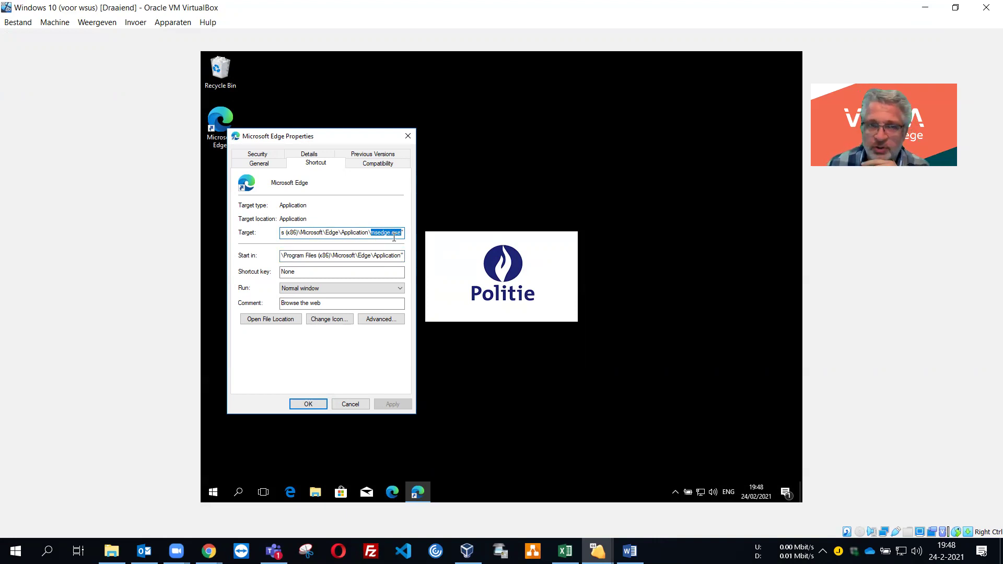
left_click(291, 256)
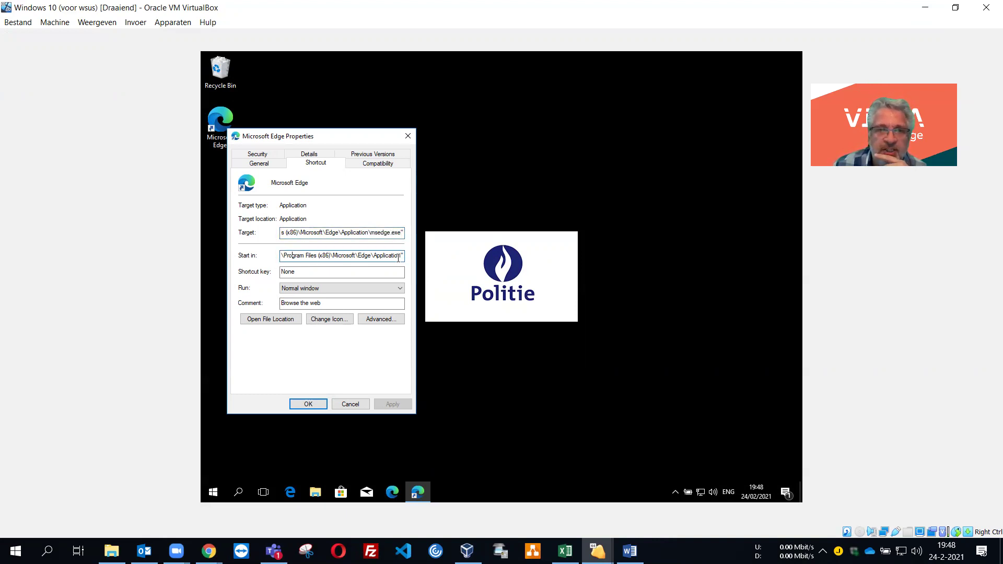
Copy the complete start-in path from the Microsoft Edge shortcut's properties, cancel the dialog and return to the Windows 2016 virtual machine
left_click_drag(400, 258, 281, 257)
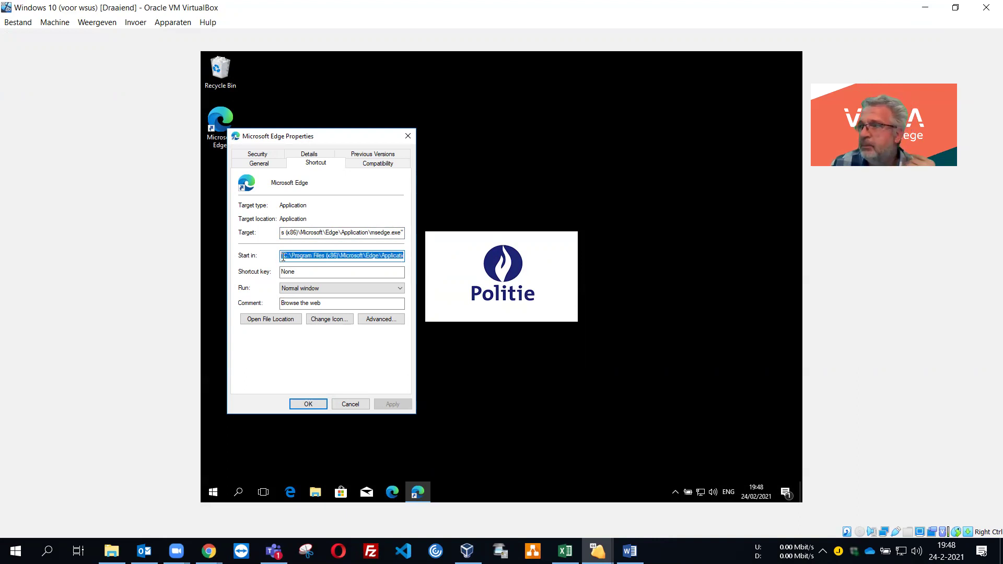
left_click_drag(282, 256, 401, 255)
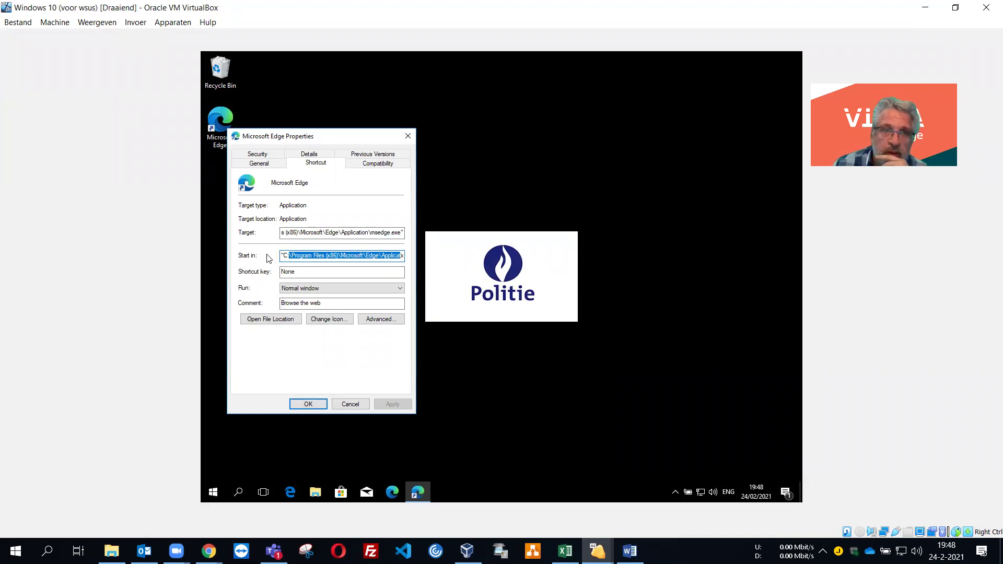
left_click_drag(282, 256, 412, 256)
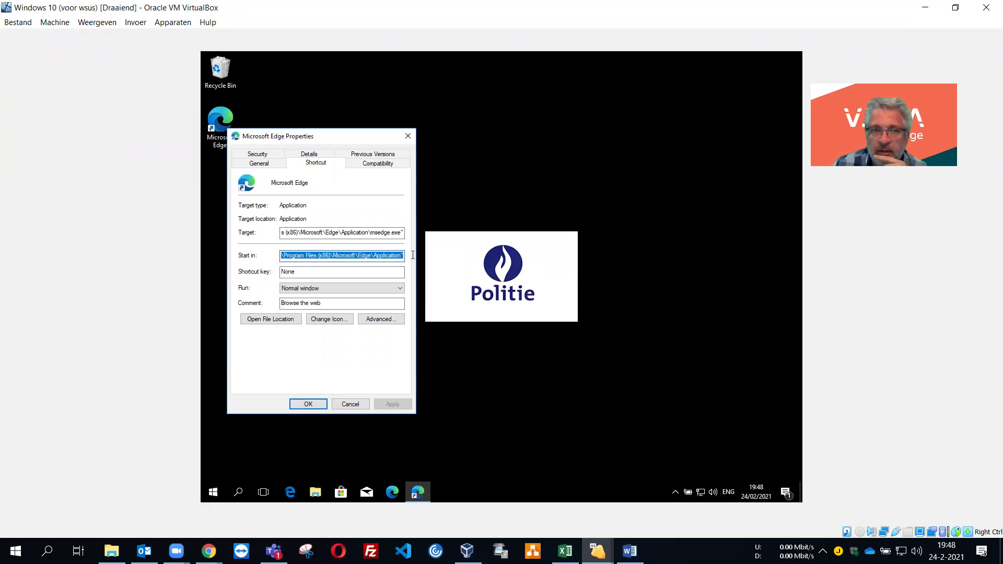
right_click(382, 256)
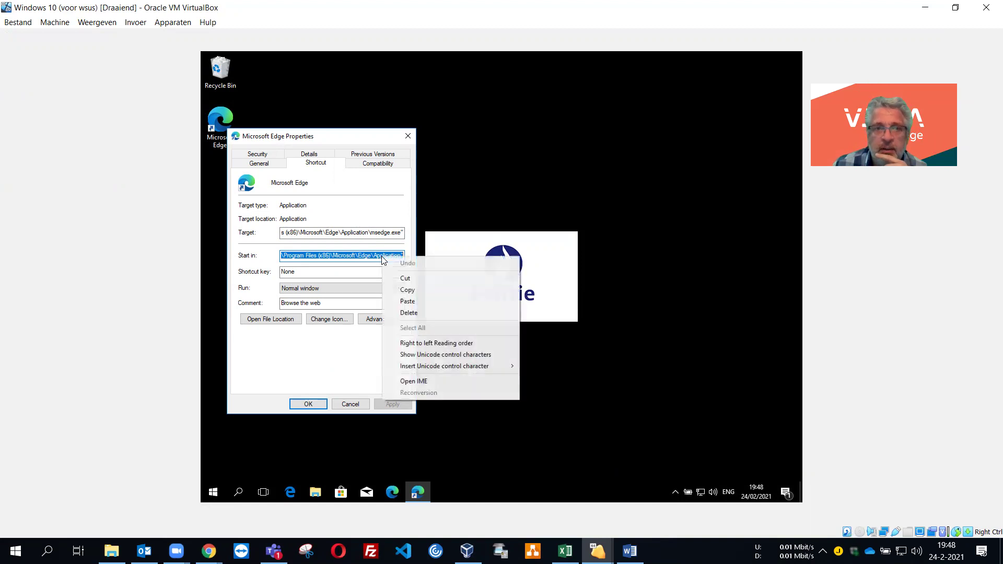
left_click(402, 290)
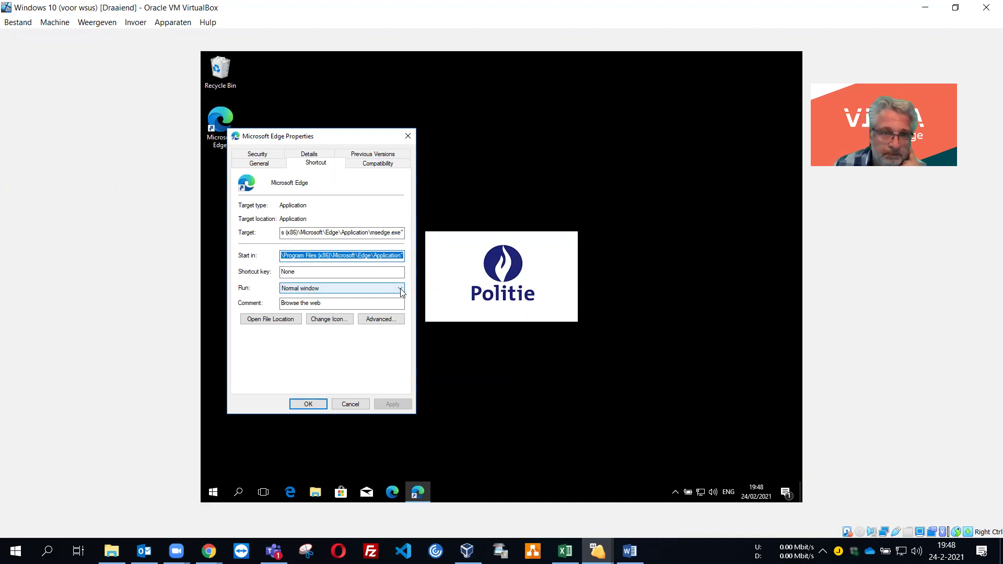
left_click(345, 404)
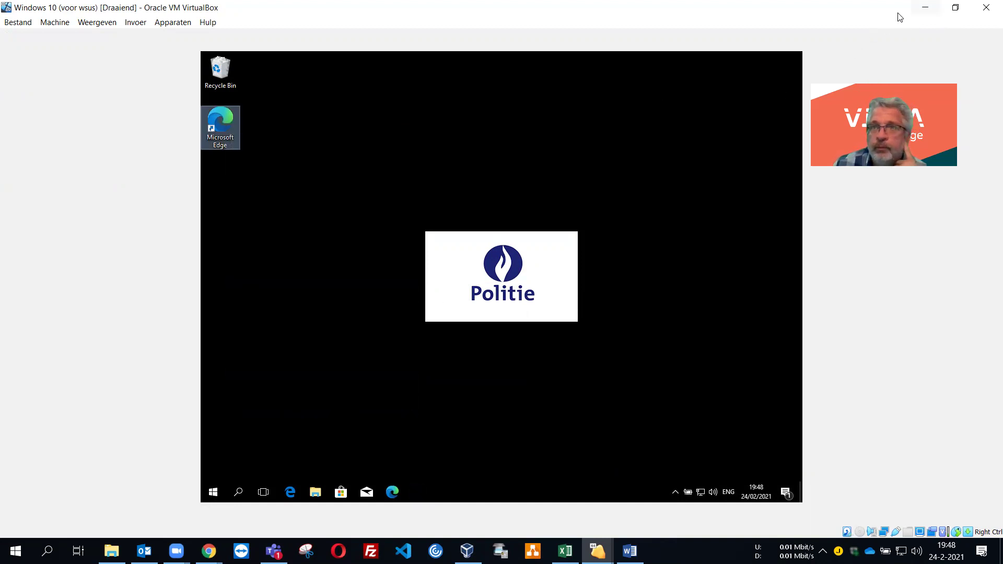
left_click(925, 8)
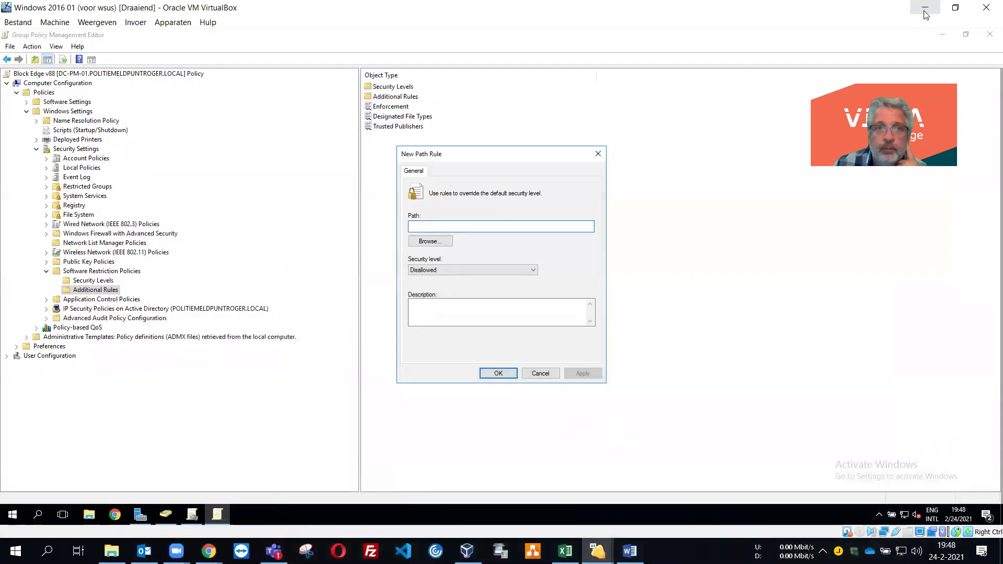
Create a Disallowed path rule for C:\Program Files (x86)\Microsoft\Edge\Application without quotation marks and close the policy editor
right_click(422, 228)
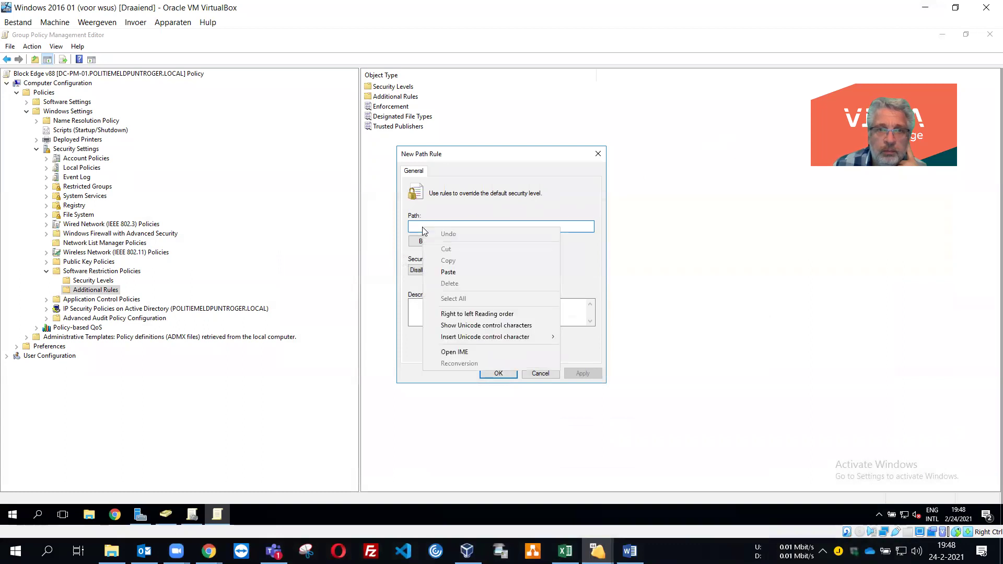
left_click(449, 271)
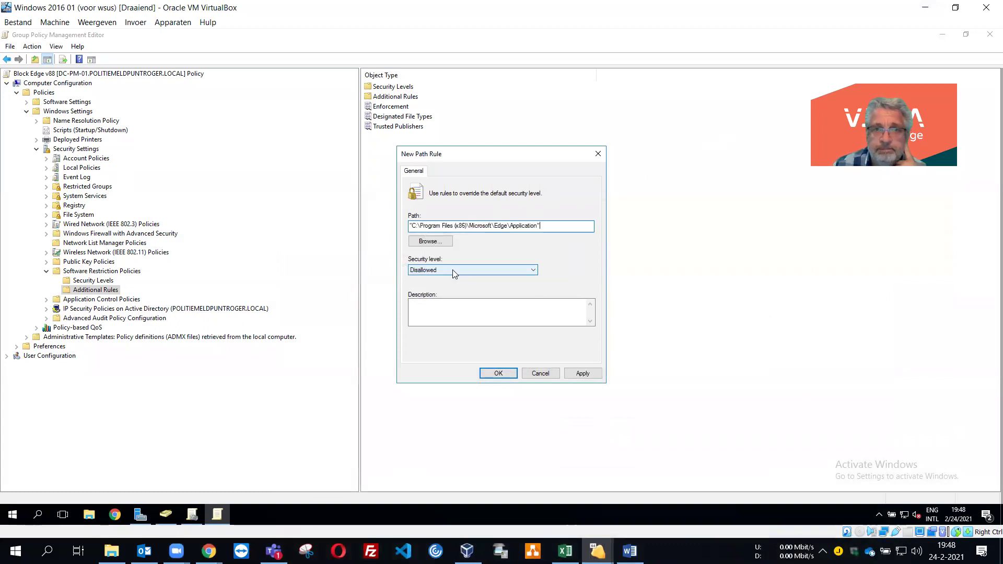
left_click(408, 229)
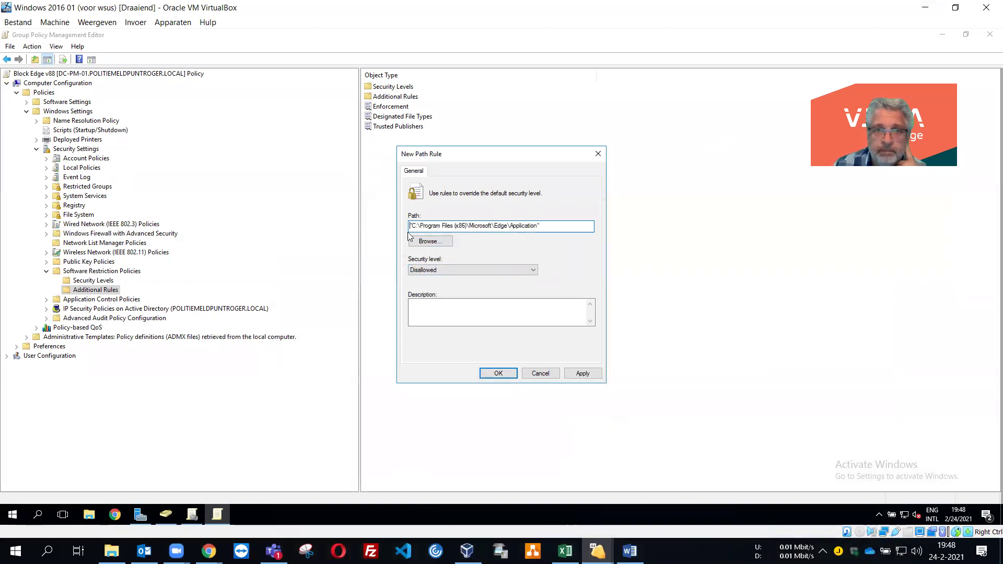
key("Delete")
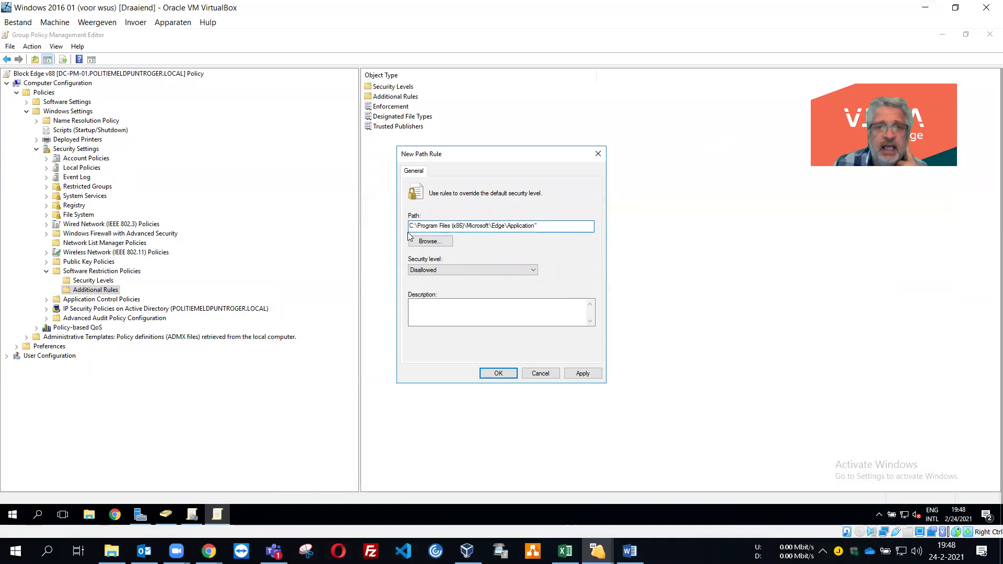
left_click(557, 226)
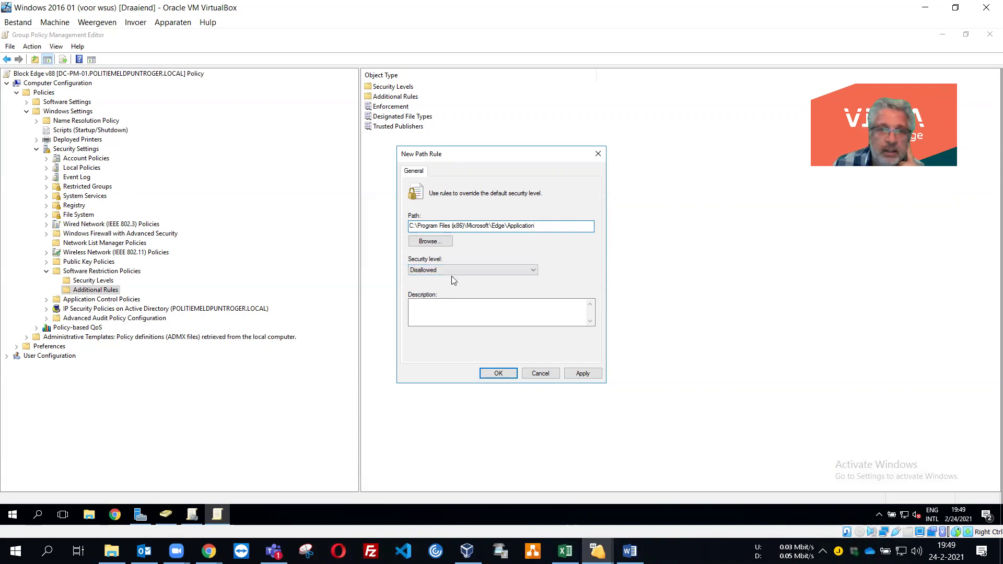
left_click(498, 374)
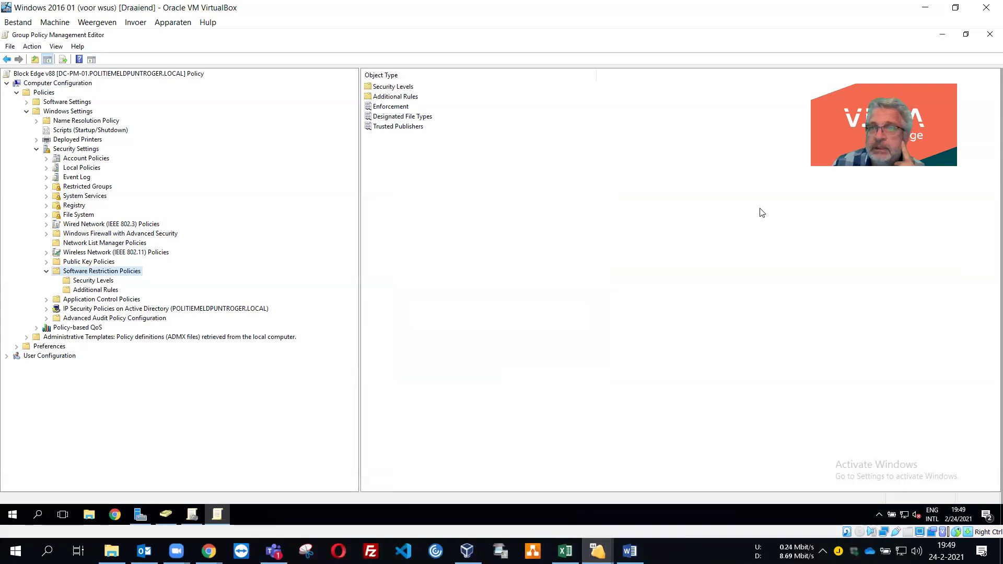
left_click(989, 35)
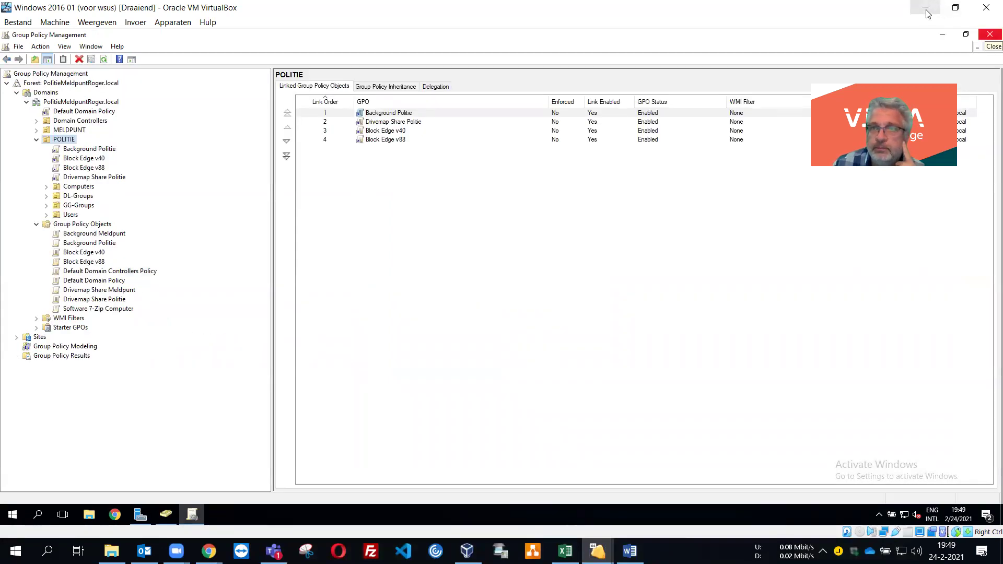
Switch to the Windows 10 virtual machine and restart it
mouse_move(596, 551)
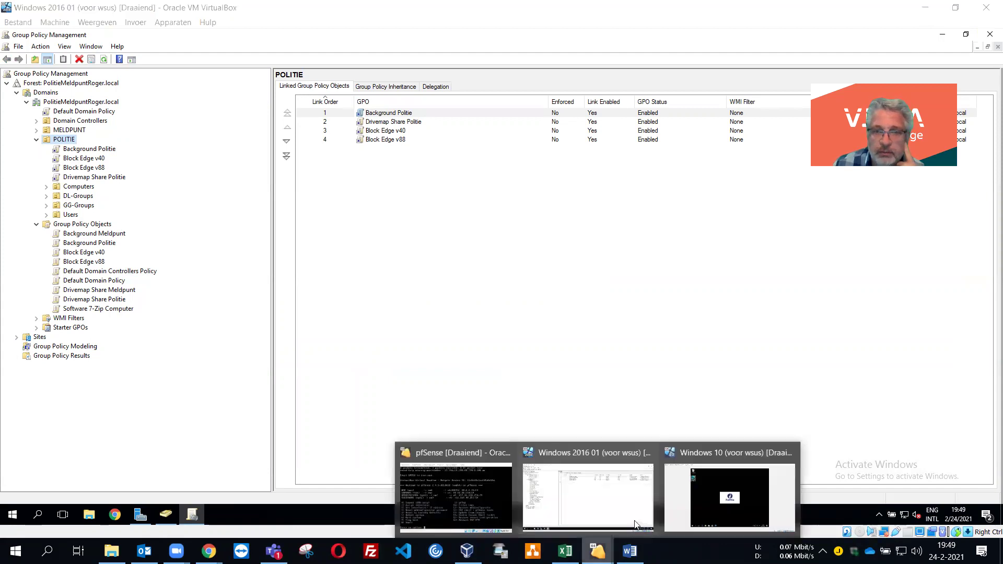
left_click(716, 473)
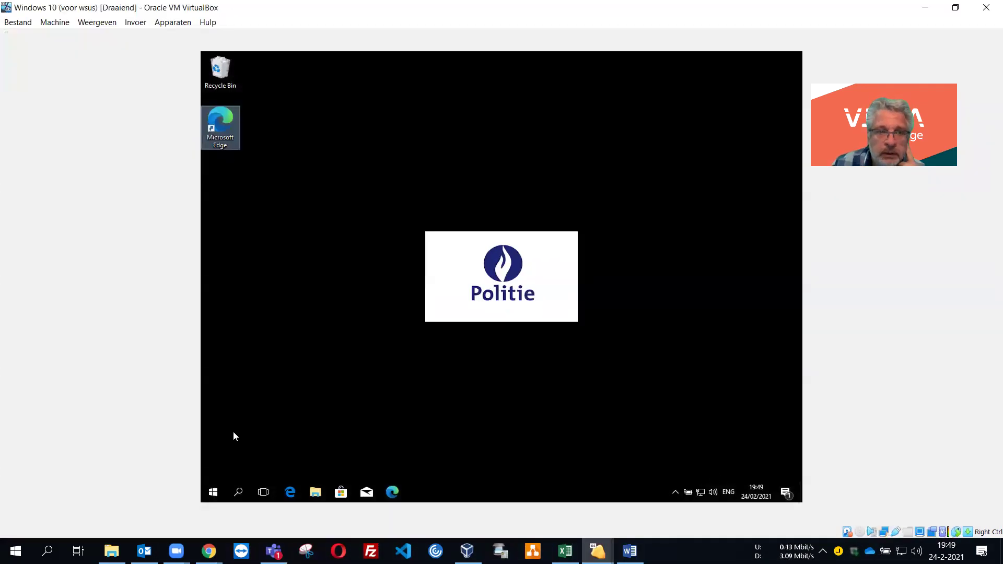
left_click(277, 369)
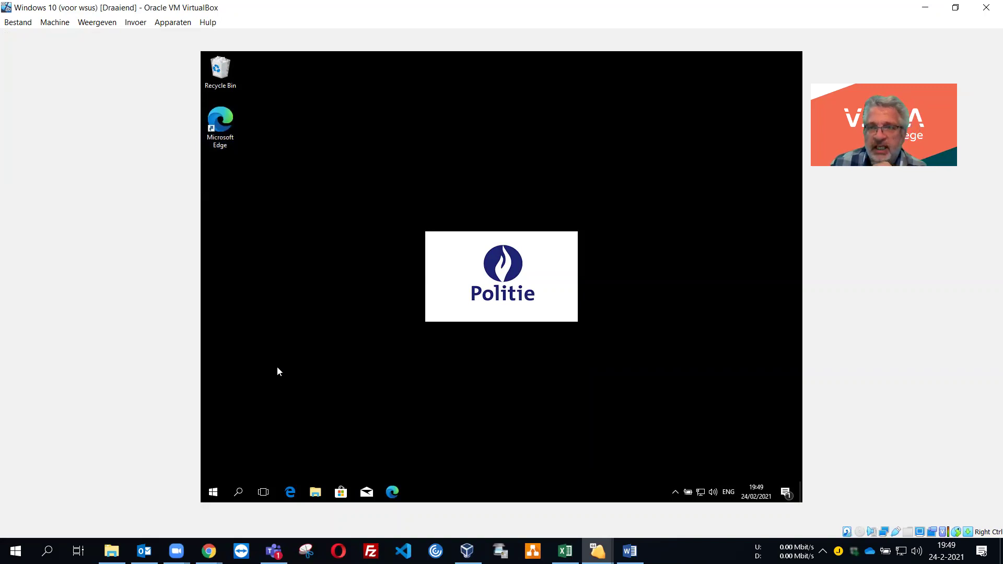
left_click(219, 491)
left_click(216, 471)
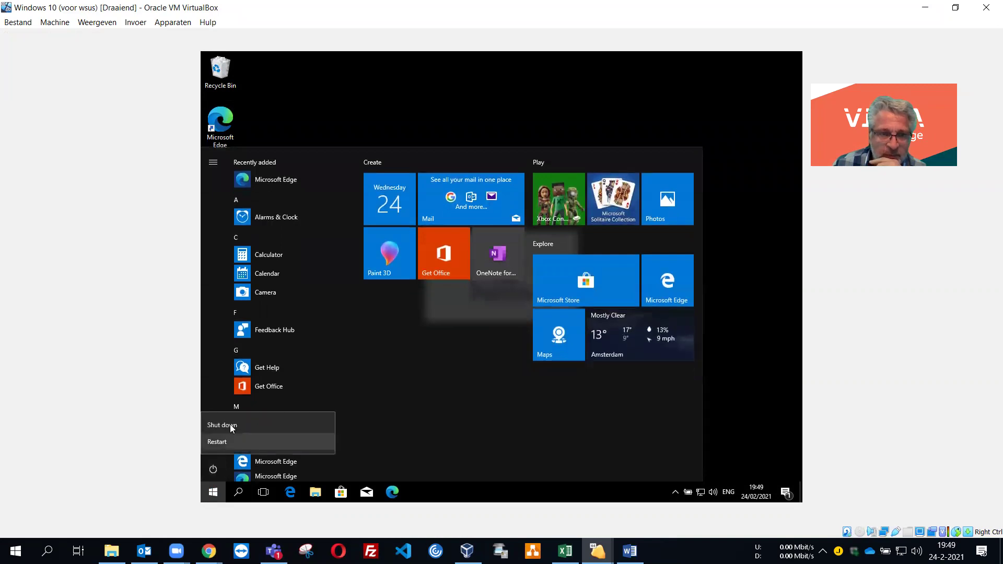
left_click(226, 442)
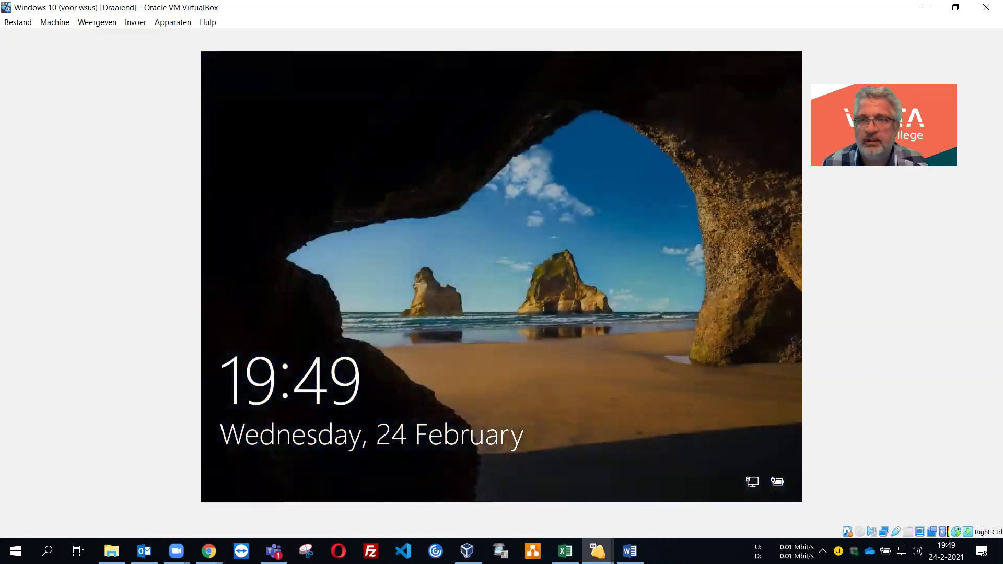
Sign in to Windows 10 with the account password, try to launch Microsoft Edge from the desktop and dismiss the dialog
left_click(430, 313)
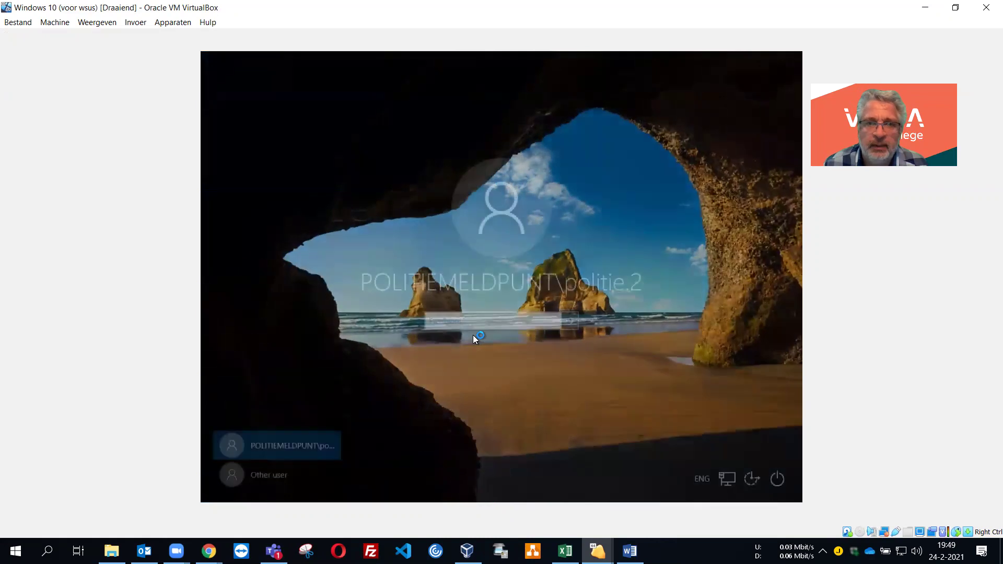
type("••••••••••")
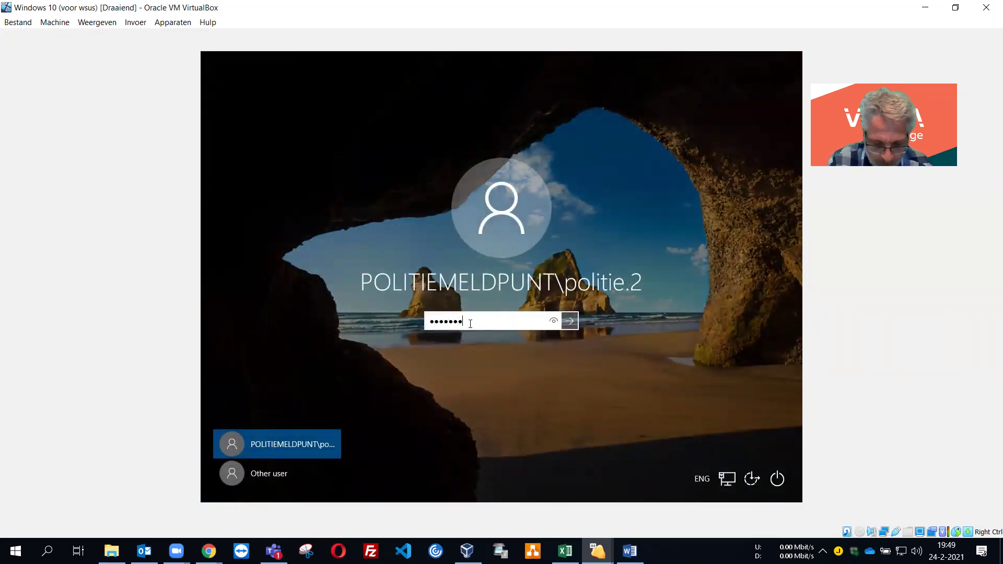
key("Return")
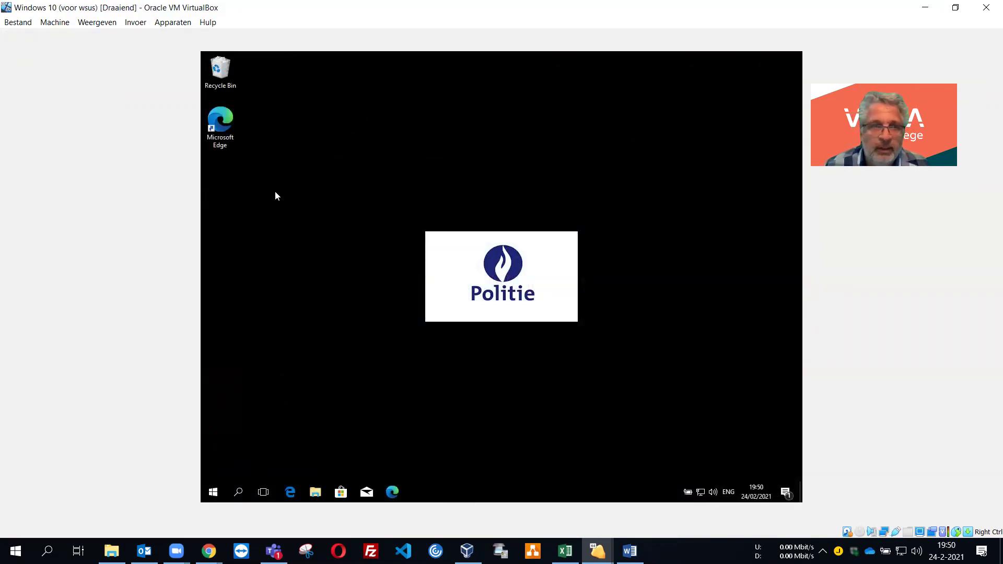
double_click(226, 129)
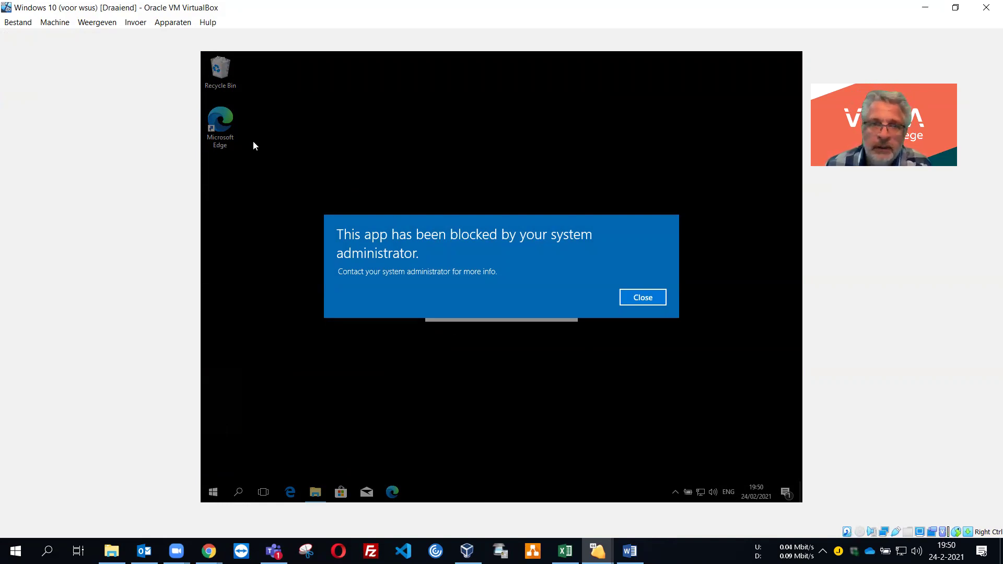
left_click(638, 300)
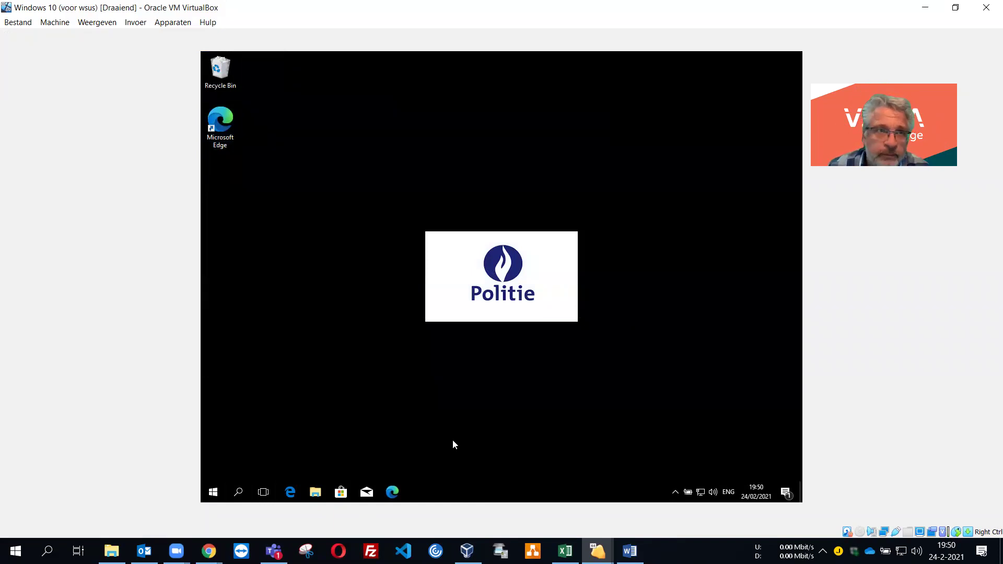
Search Windows for ie, open Internet Explorer, view the 7-Zip download page and close the browser
left_click(240, 492)
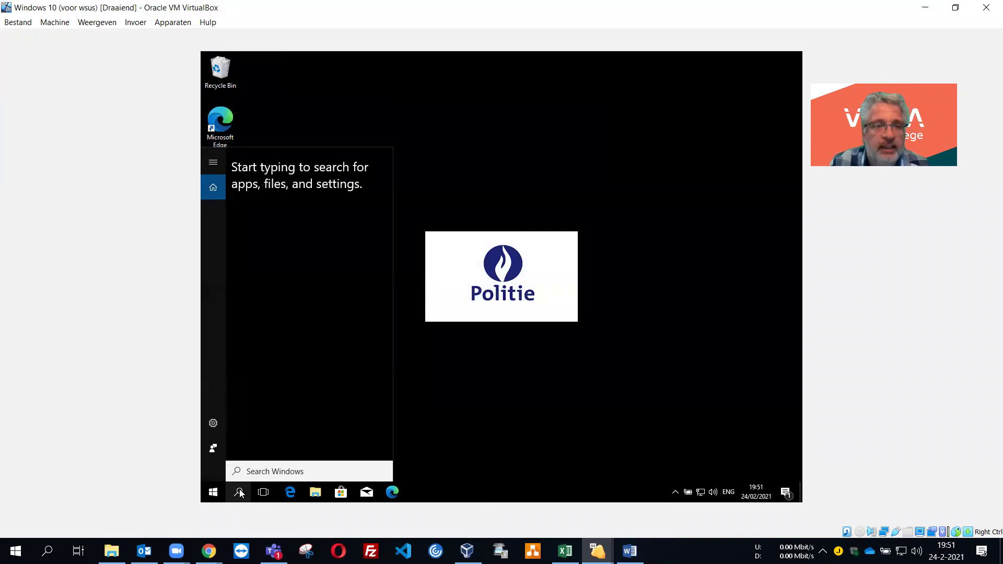
type("ie")
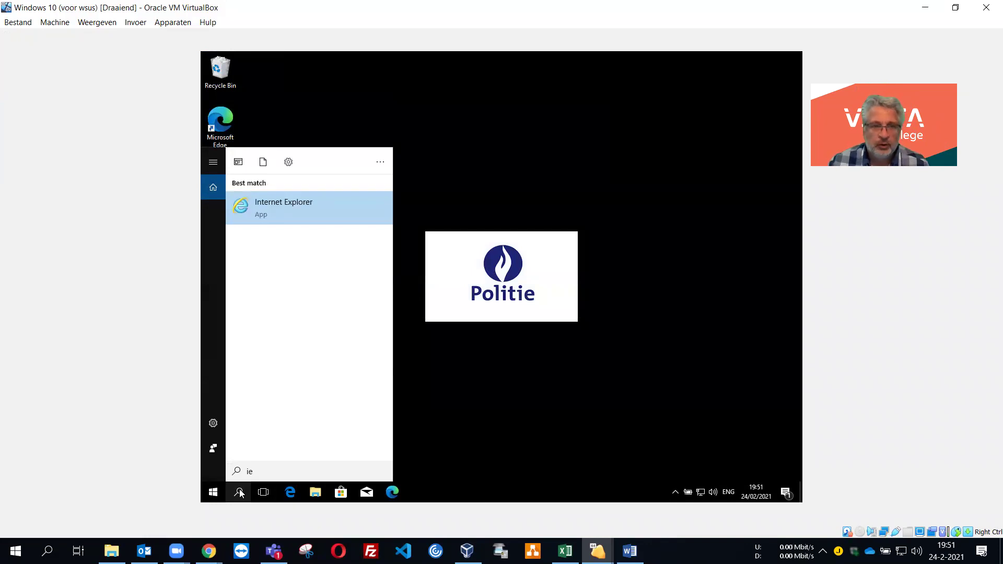
left_click(302, 212)
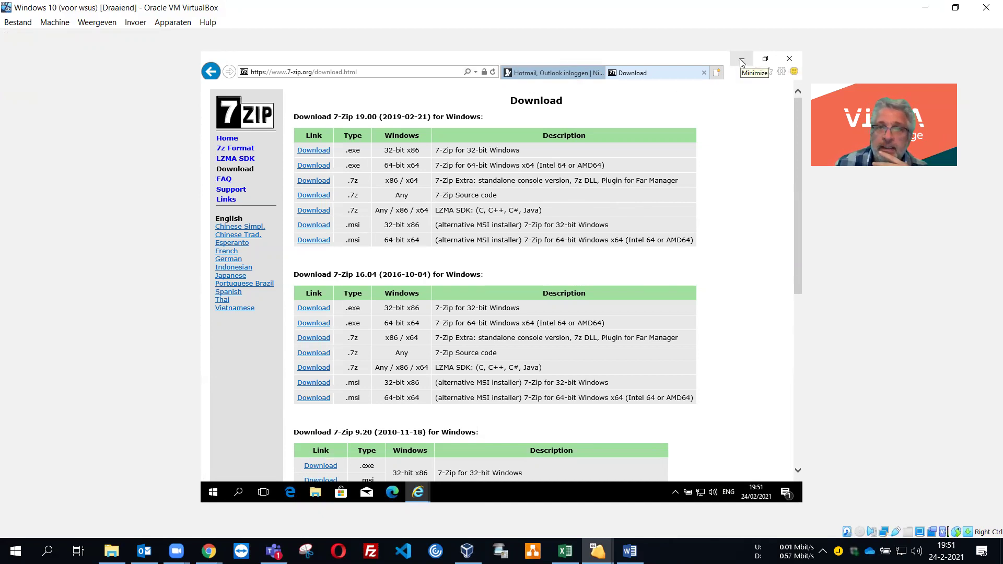
left_click(789, 61)
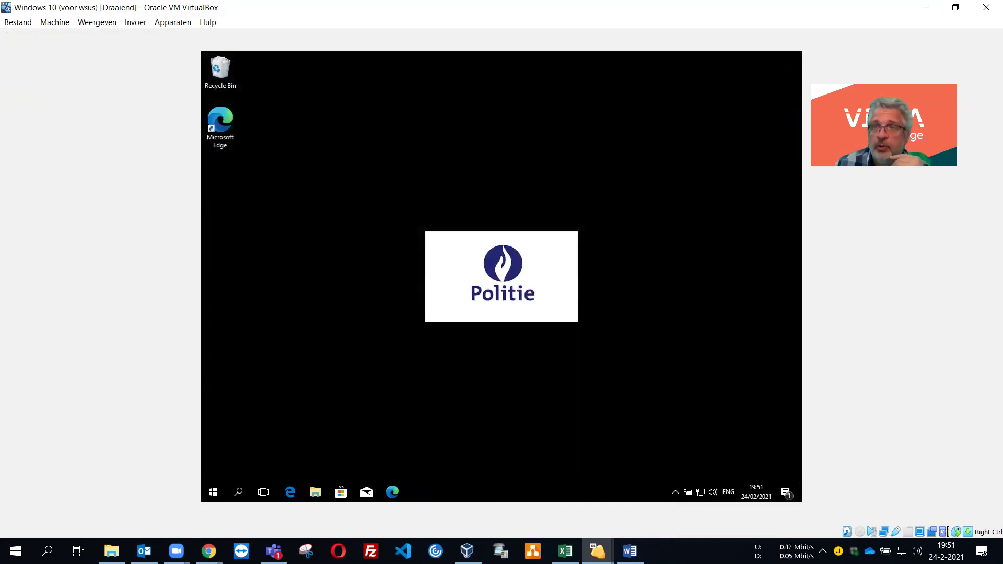
Return to the Windows 2016 virtual machine, create a group policy object named Block IE downloads and link it to POLITIE
left_click(926, 9)
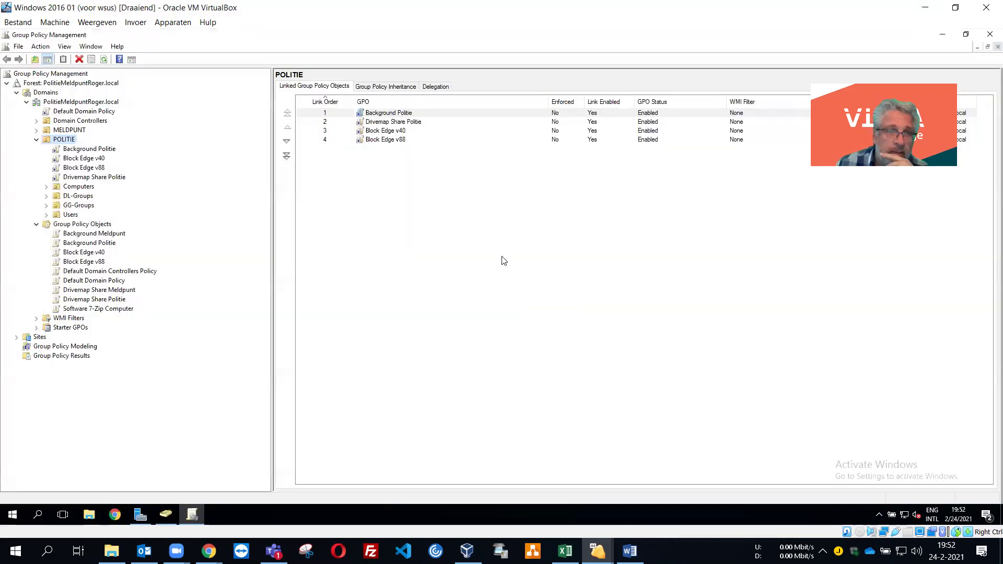
right_click(92, 227)
left_click(114, 233)
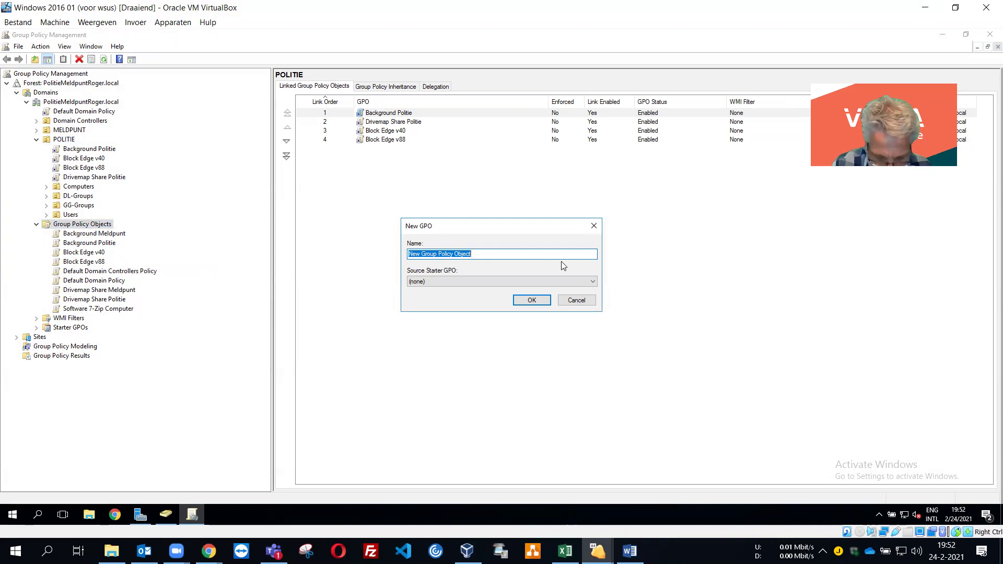
type("Block IE downloads")
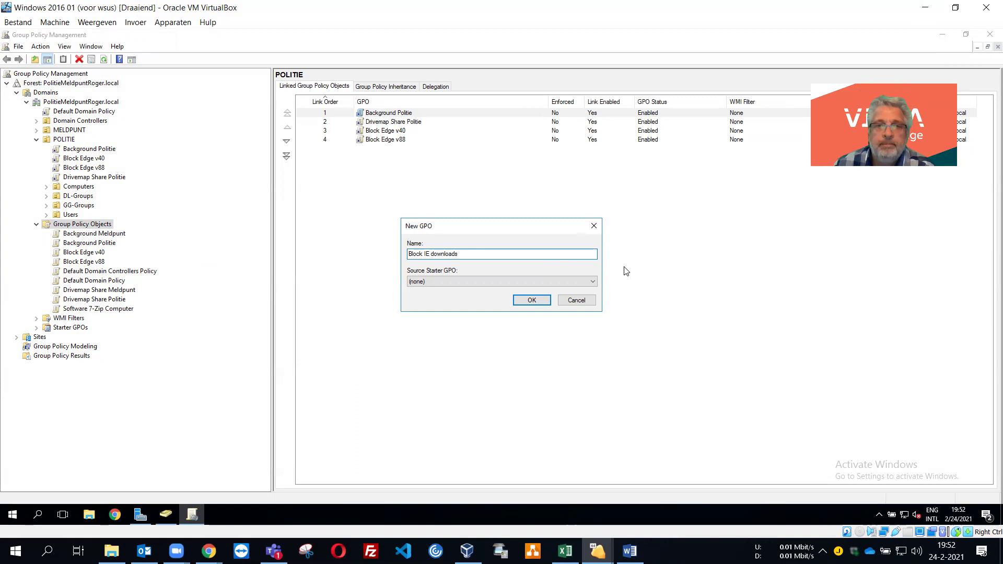
left_click(532, 300)
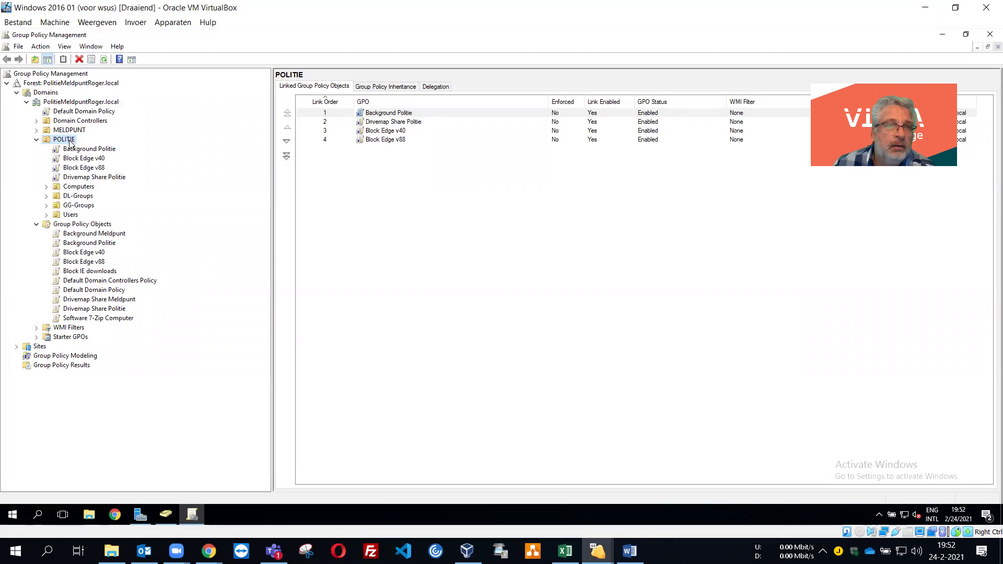
left_click_drag(71, 144, 71, 144)
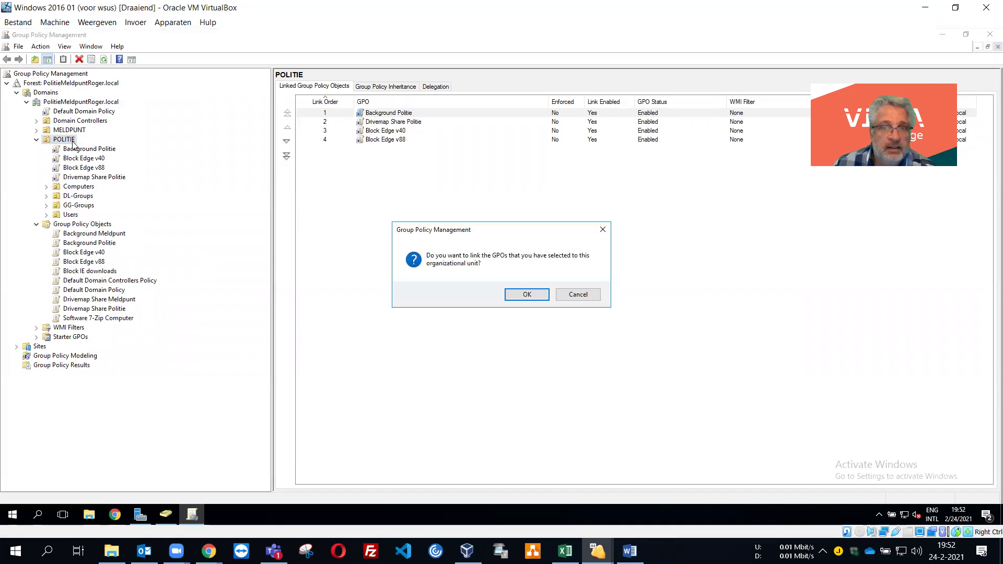
left_click(525, 295)
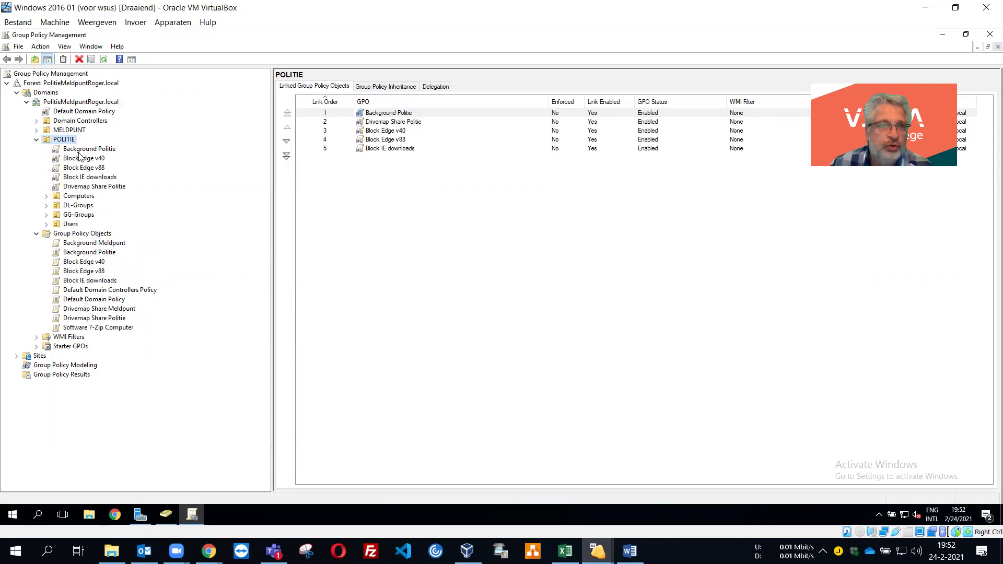
Open the Block IE downloads policy under POLITIE for editing, maximize the editor window and widen its policy tree
right_click(89, 178)
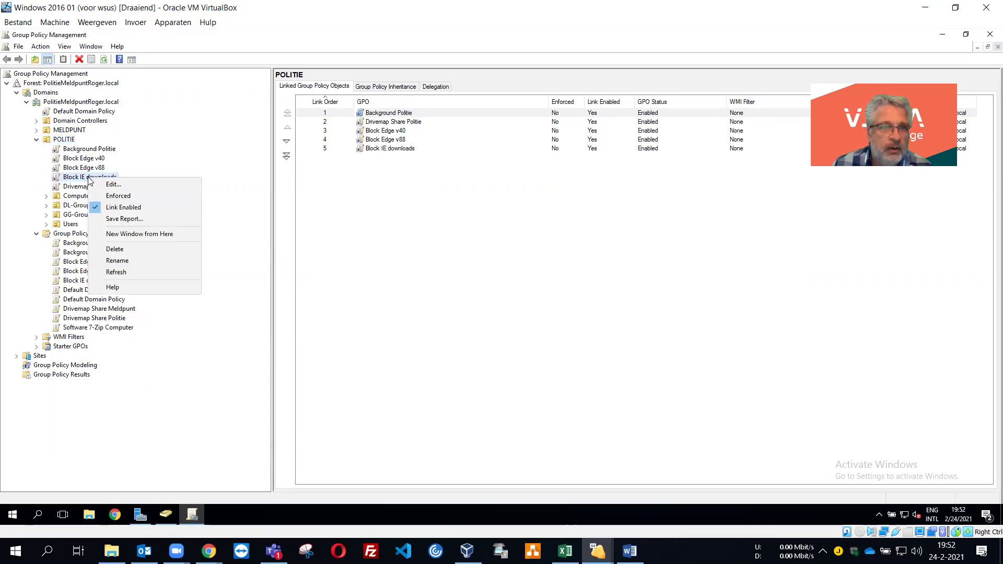
left_click(112, 184)
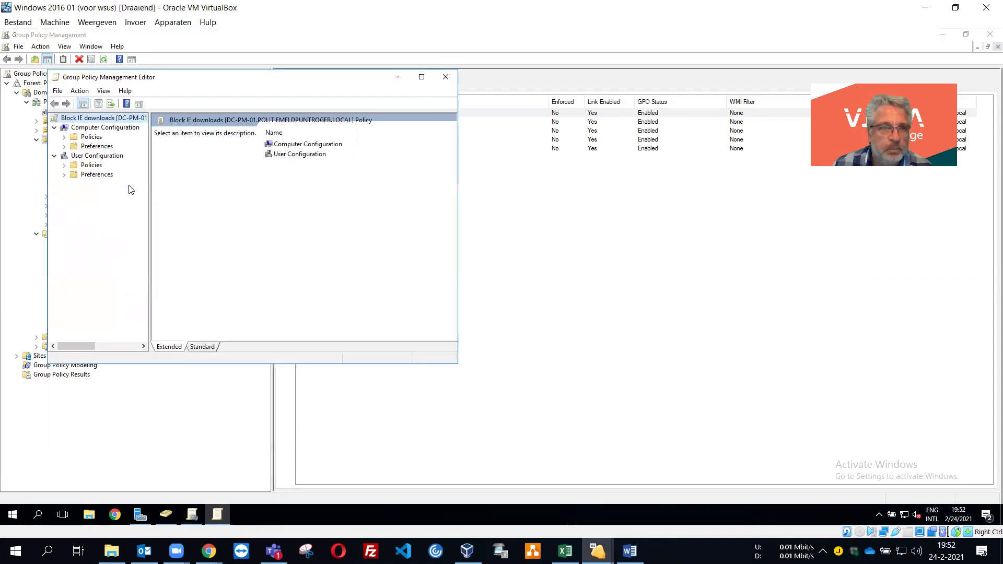
left_click_drag(217, 76, 491, 93)
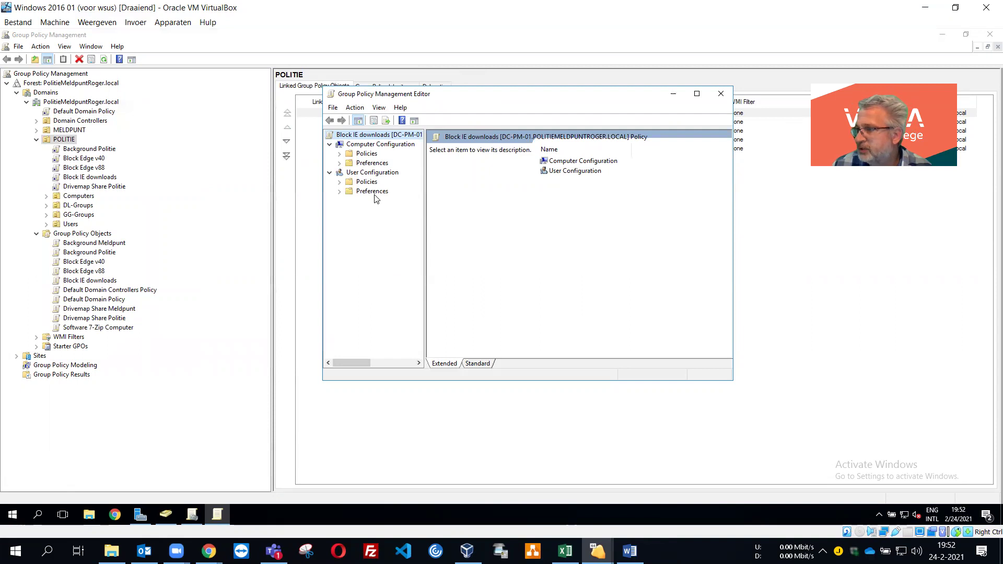
left_click(330, 174)
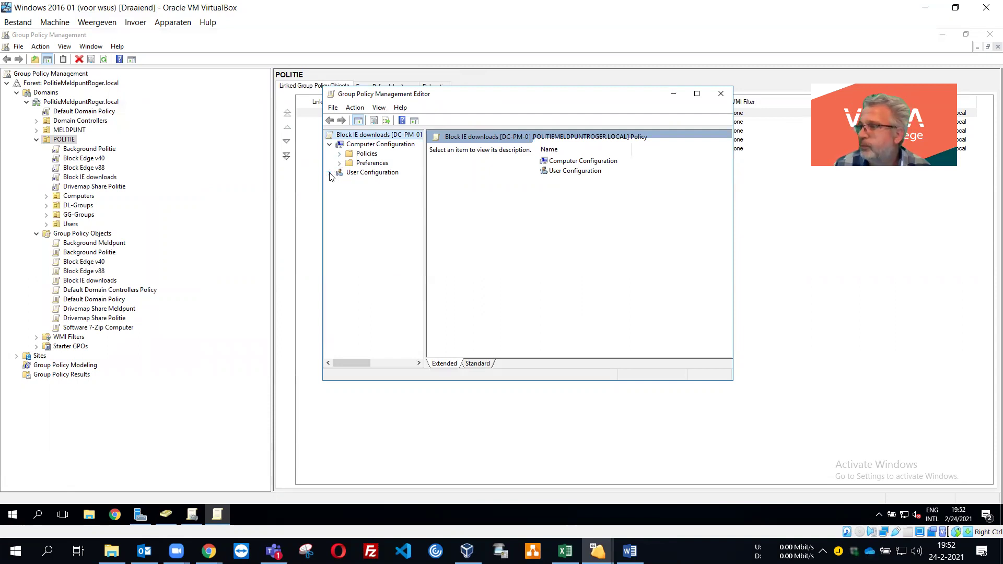
left_click(697, 94)
left_click_drag(102, 123, 334, 127)
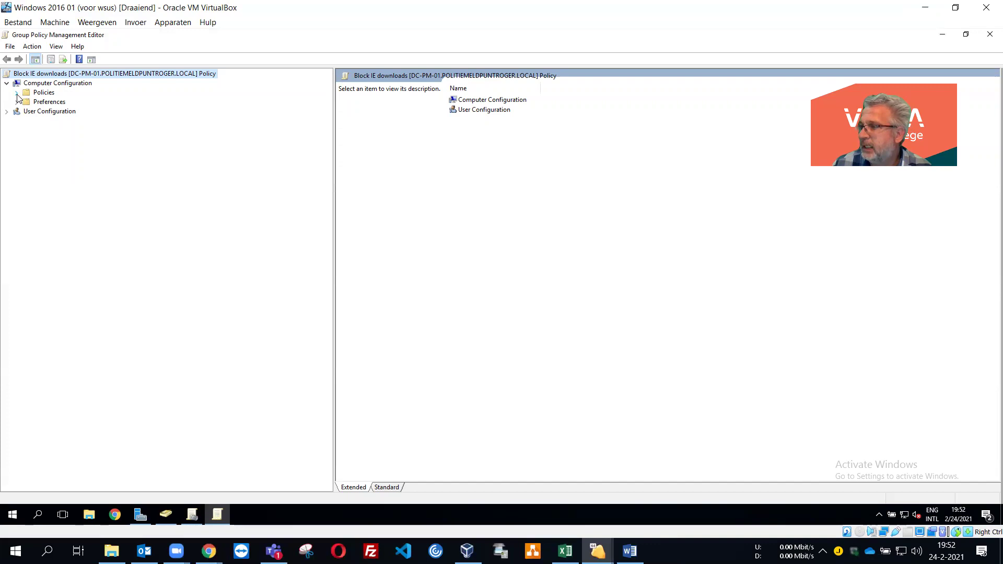
Show the Internet Zone settings under Computer Configuration's Administrative Templates, in Windows Components > Internet Explorer > Internet Control Panel > Security Page
left_click(17, 93)
left_click(26, 121)
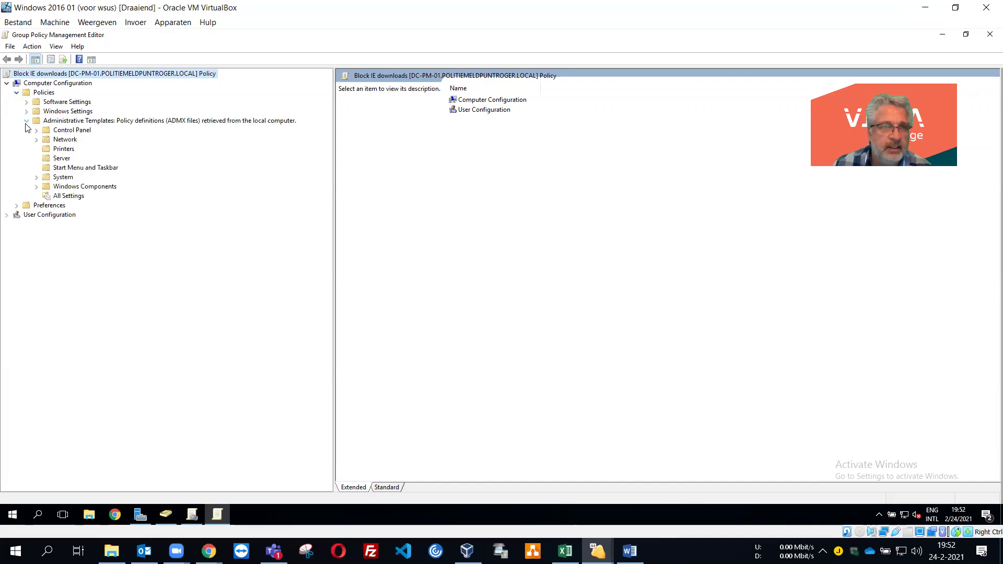
left_click(38, 187)
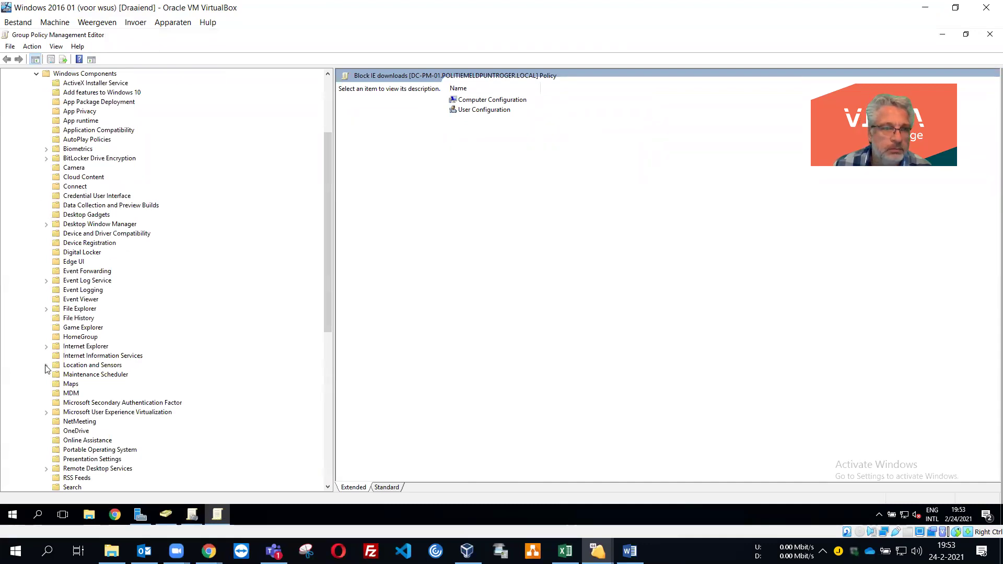
left_click(47, 347)
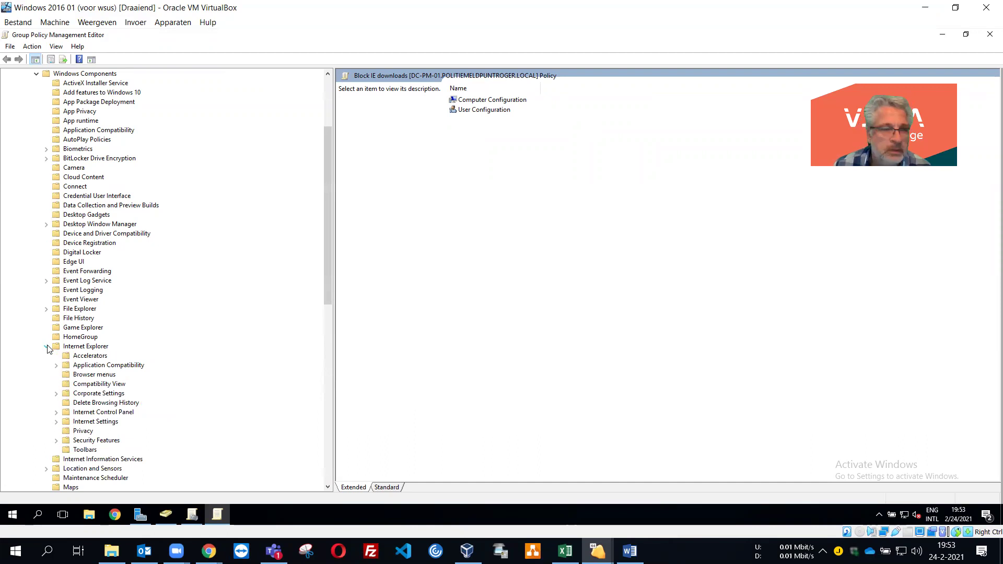
left_click(57, 412)
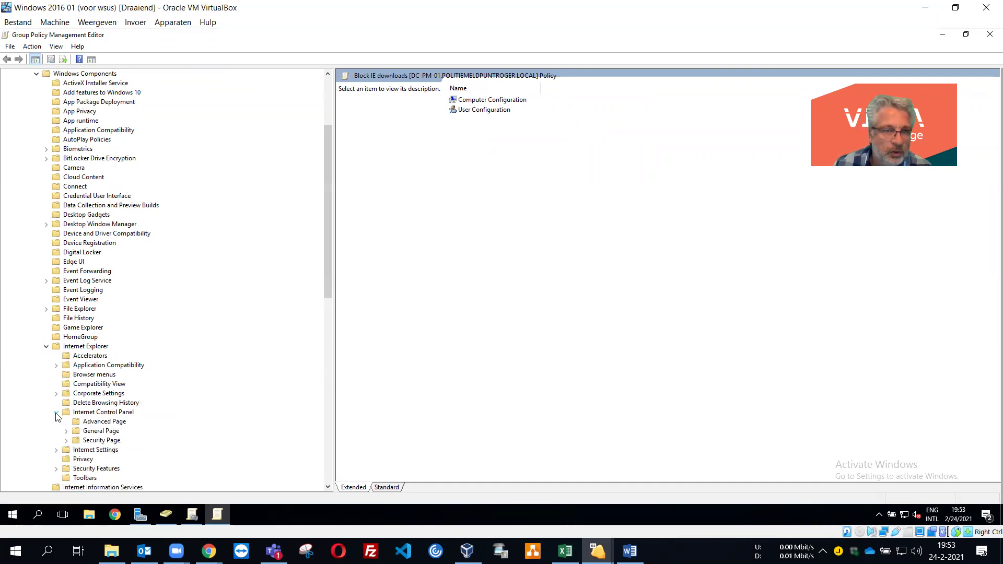
left_click(66, 440)
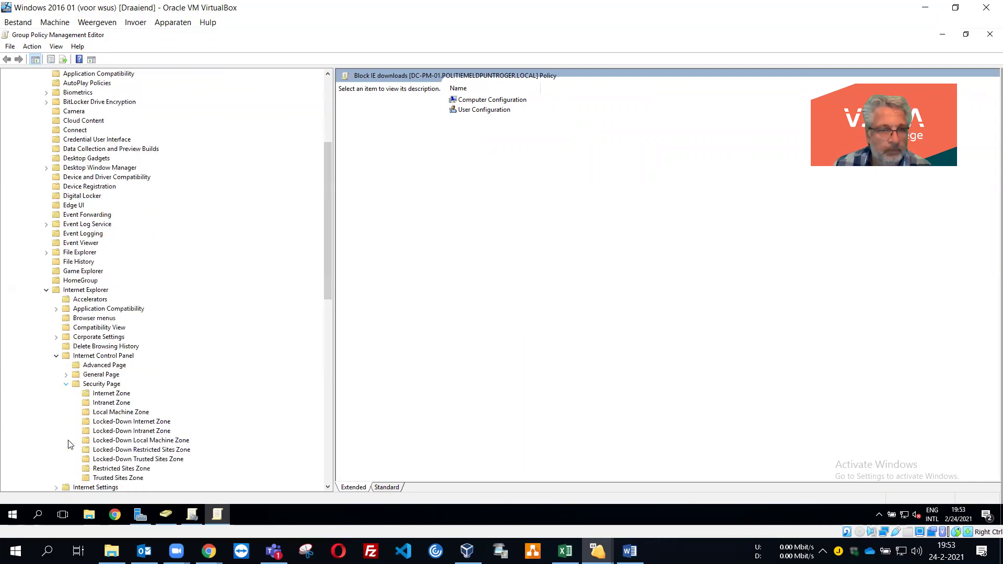
left_click(111, 394)
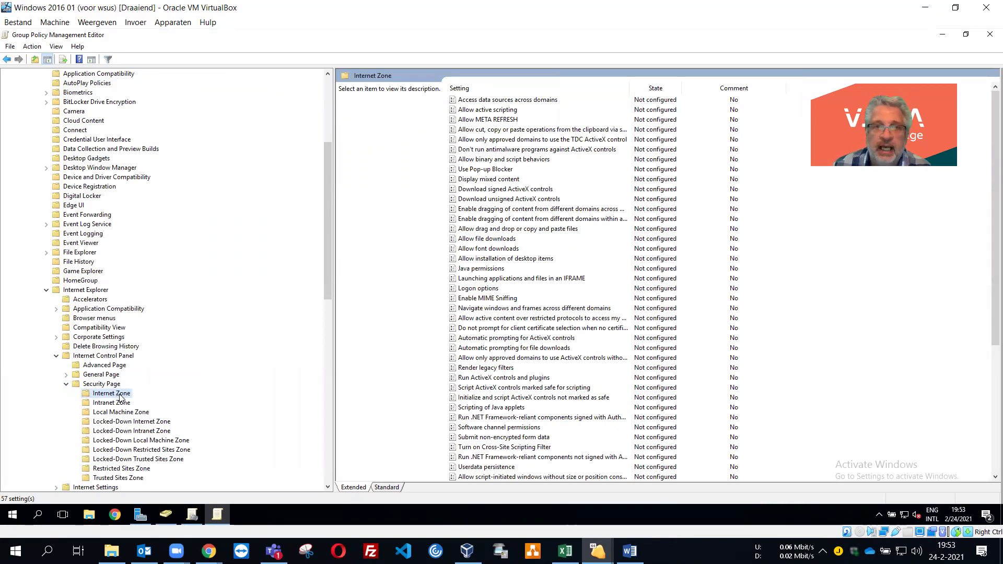
Sort the Internet Zone settings by name, set Allow file downloads to Enabled with its option on Disable, and close the policy editor
left_click(485, 240)
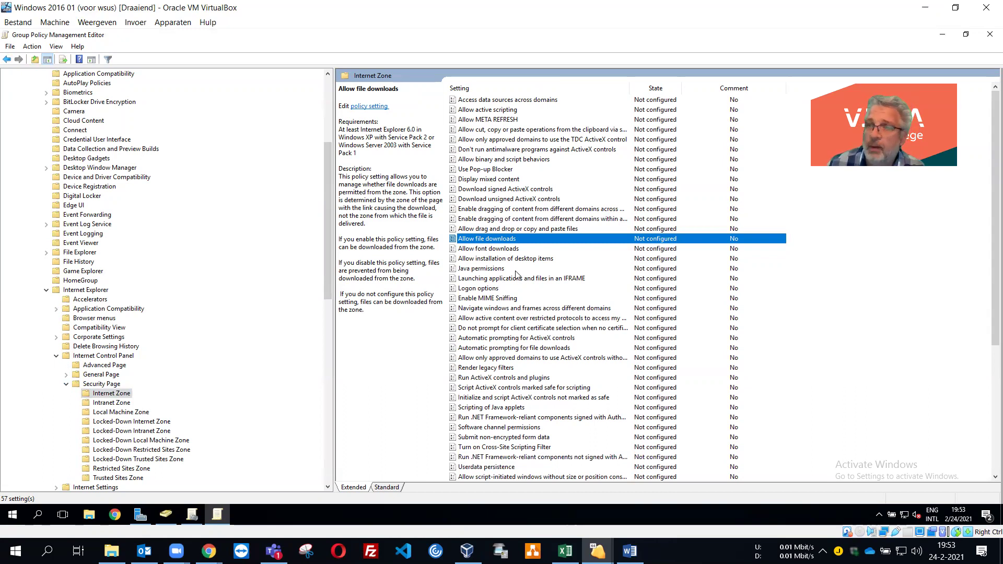
left_click(509, 89)
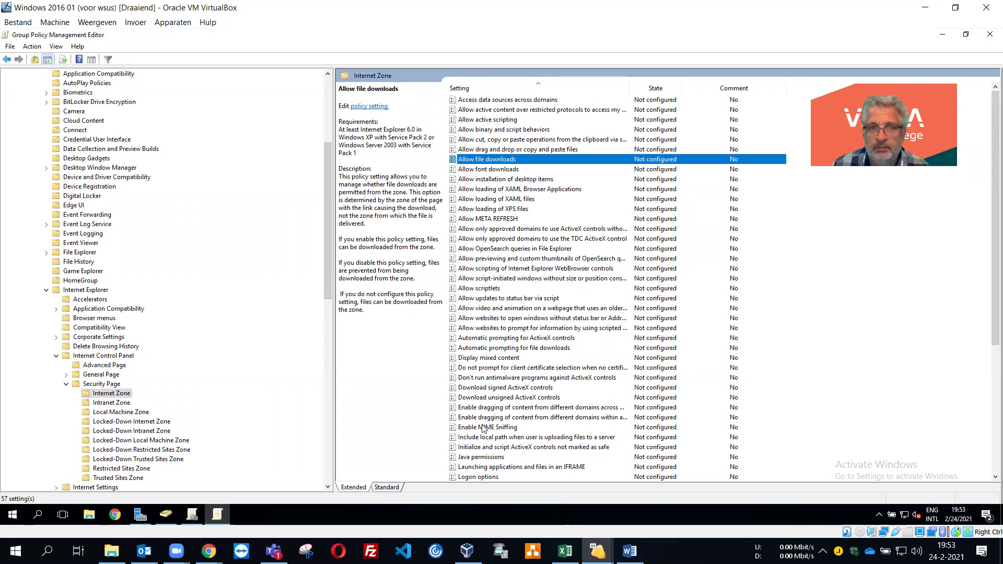
double_click(489, 158)
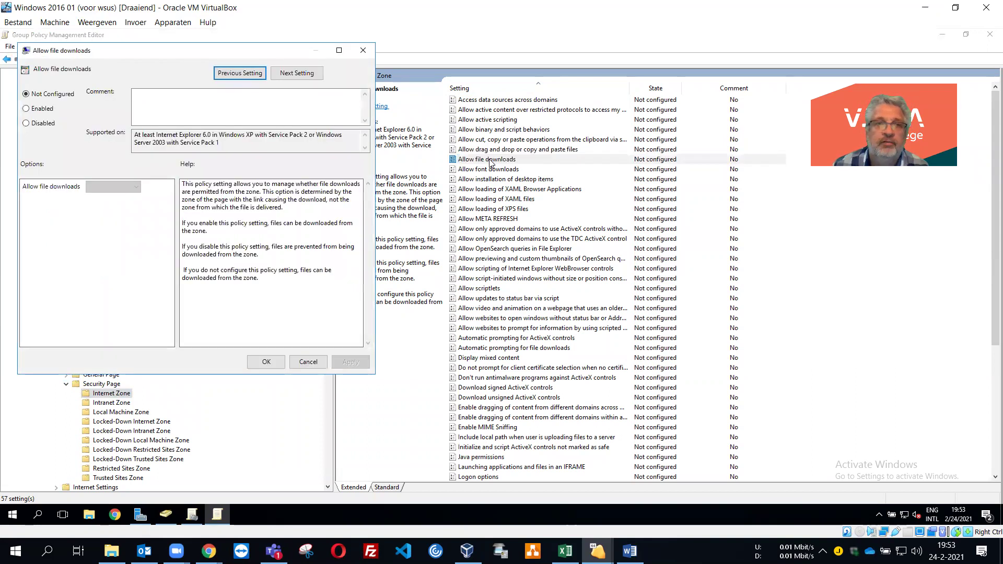
left_click_drag(232, 55, 563, 58)
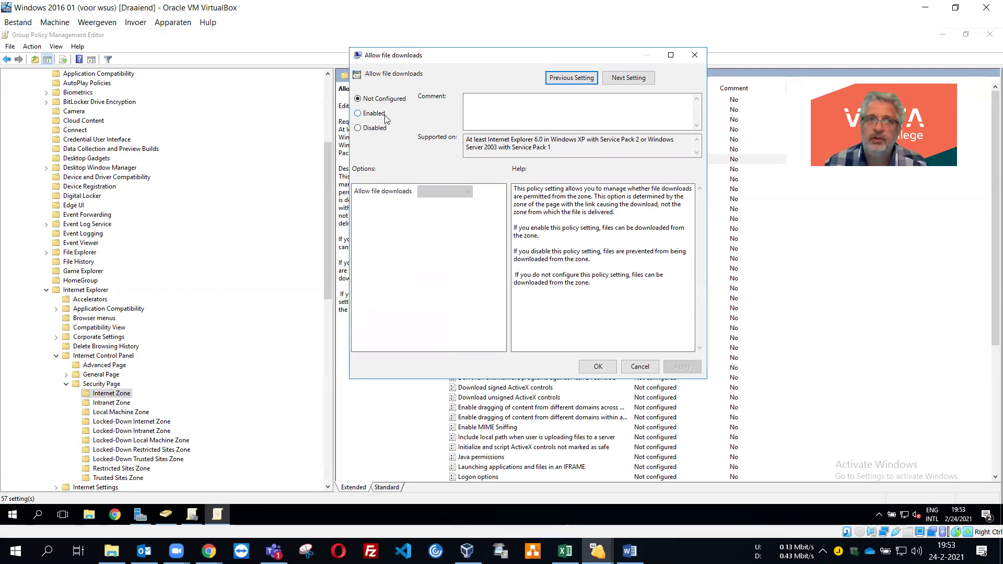
left_click(359, 130)
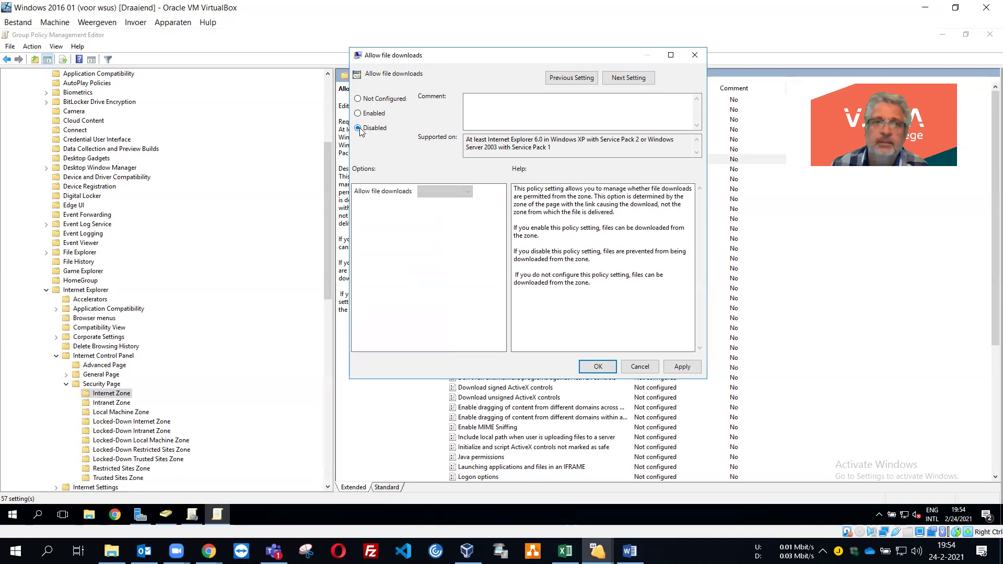
left_click(358, 114)
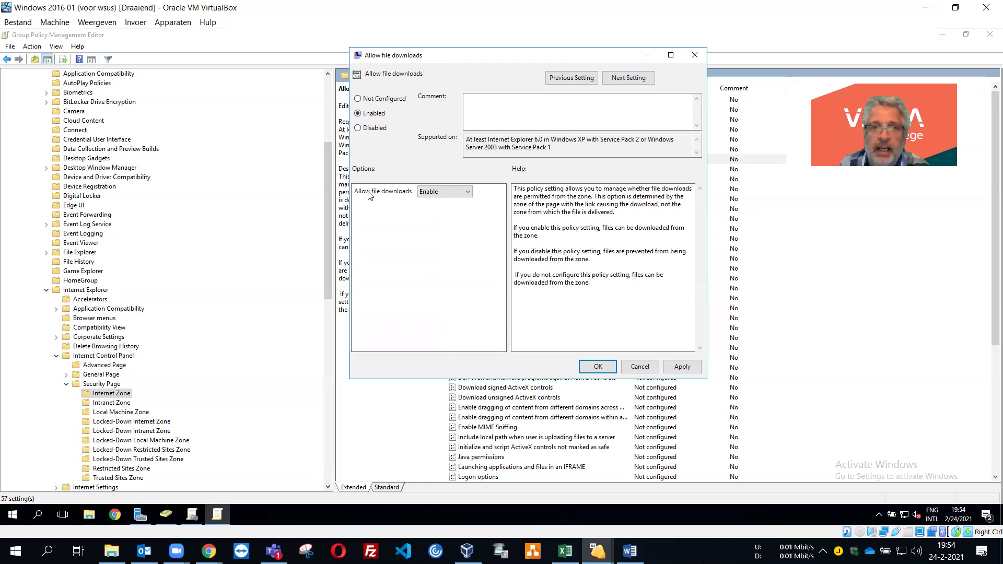
left_click(468, 194)
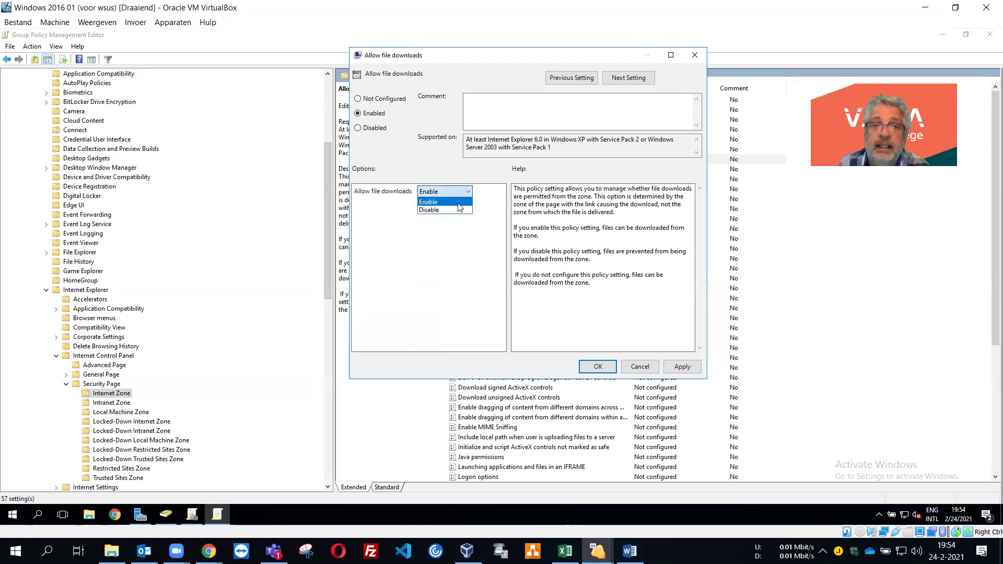
left_click(457, 210)
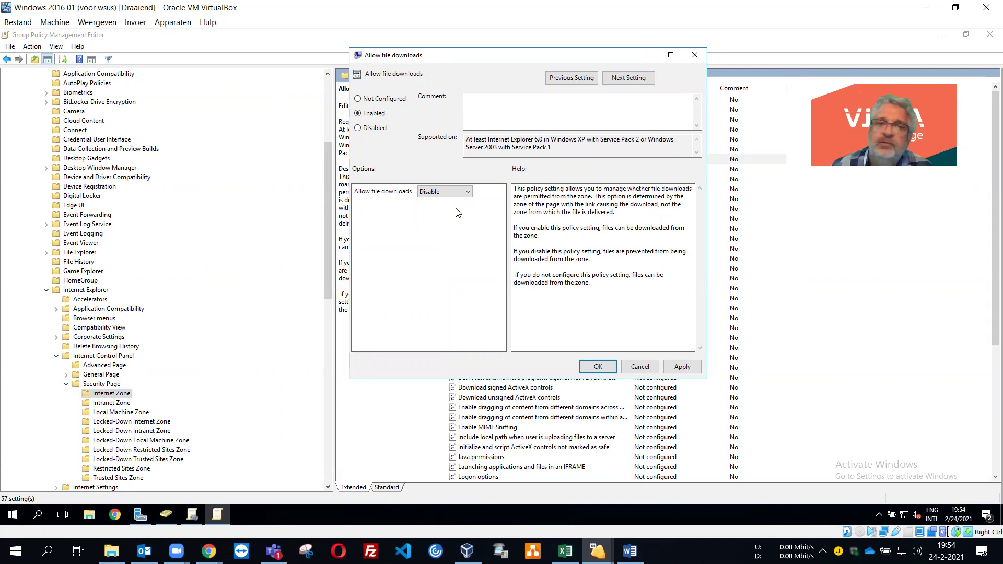
left_click(596, 367)
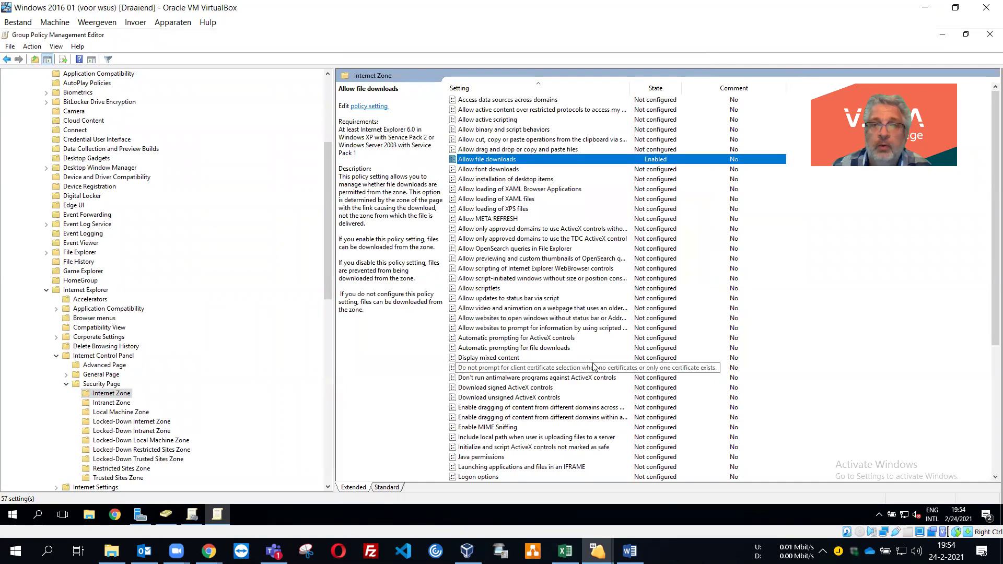
left_click(989, 35)
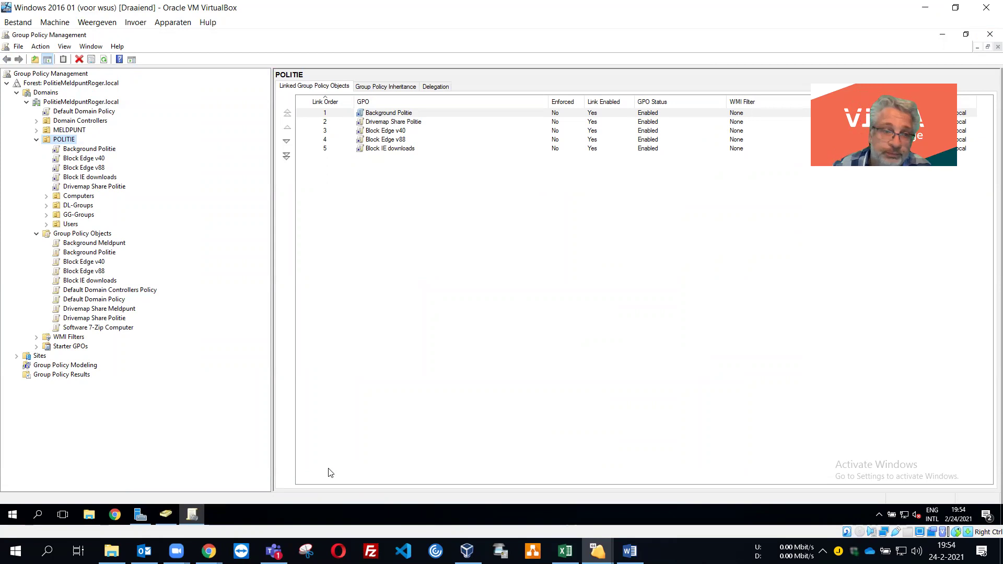
Switch to the Windows 10 virtual machine, search Windows for ie and open Internet Explorer
left_click(597, 551)
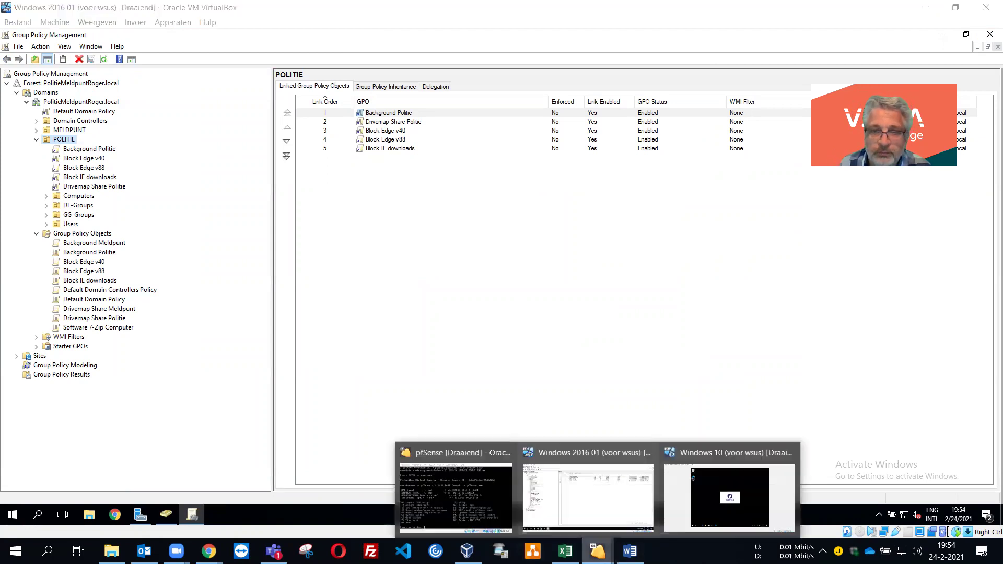
left_click(690, 487)
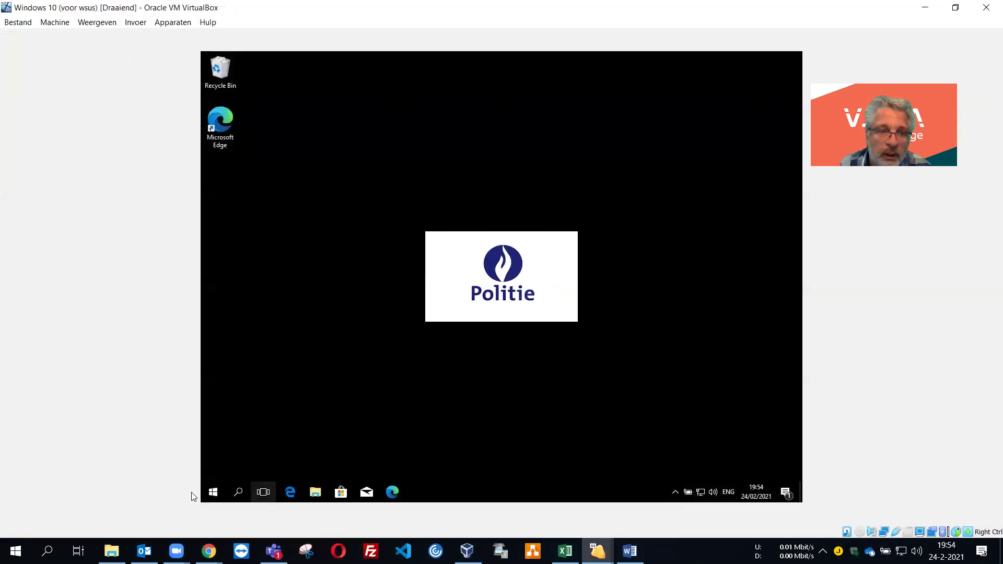
left_click(239, 492)
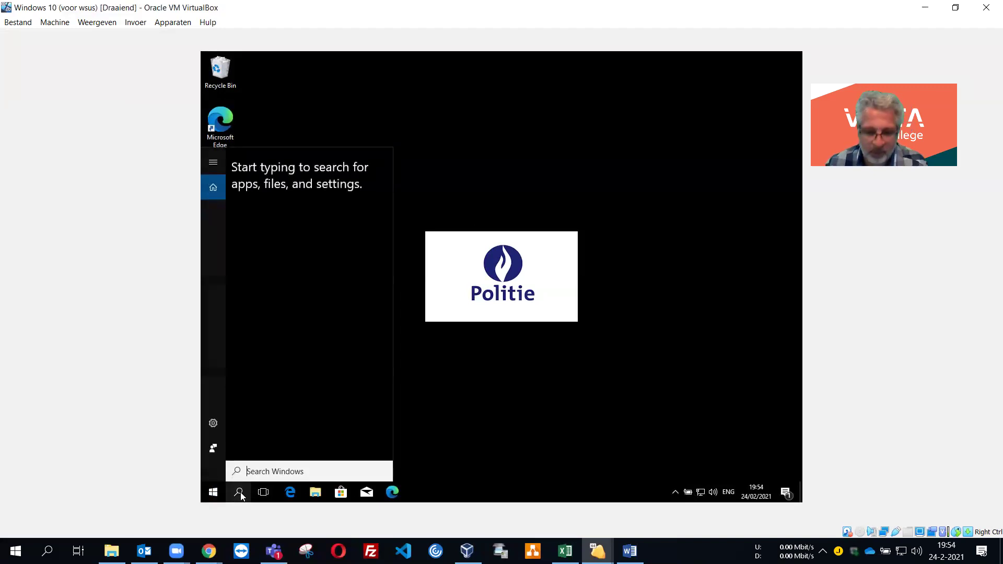
type("internet")
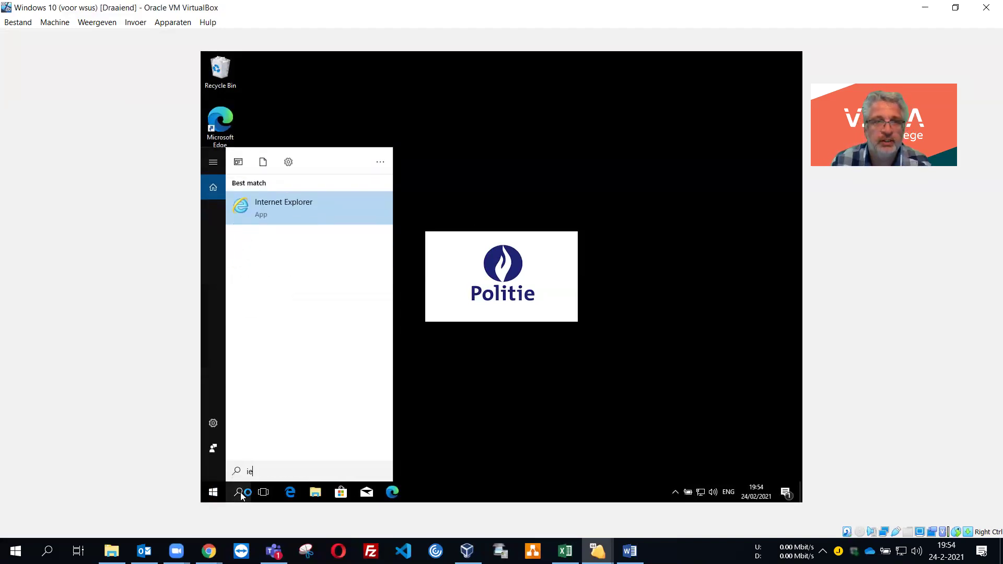
key("Return")
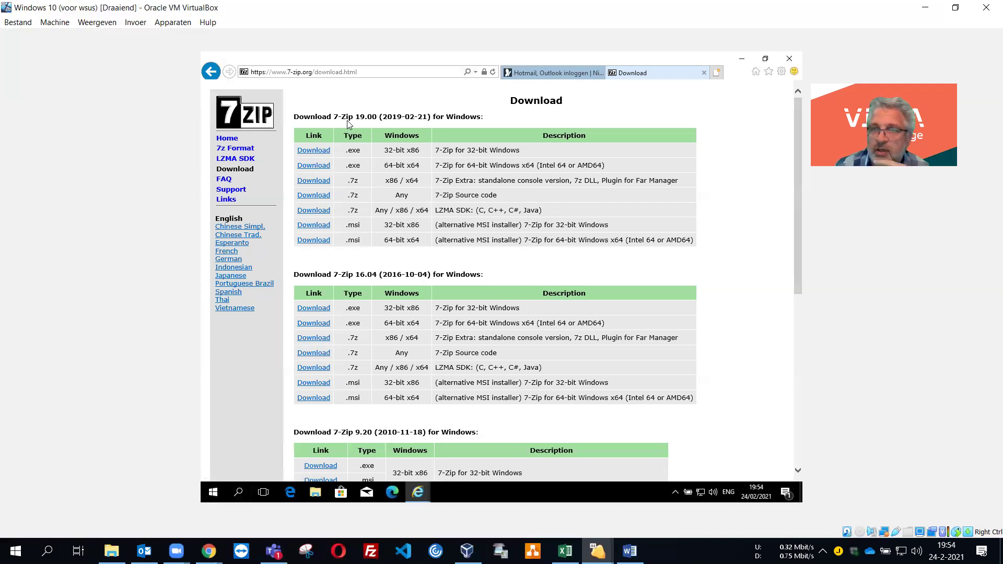
Download and save the 64-bit 7-Zip 19.00 MSI, view it in the Downloads folder, and close the folder and browser
left_click(320, 241)
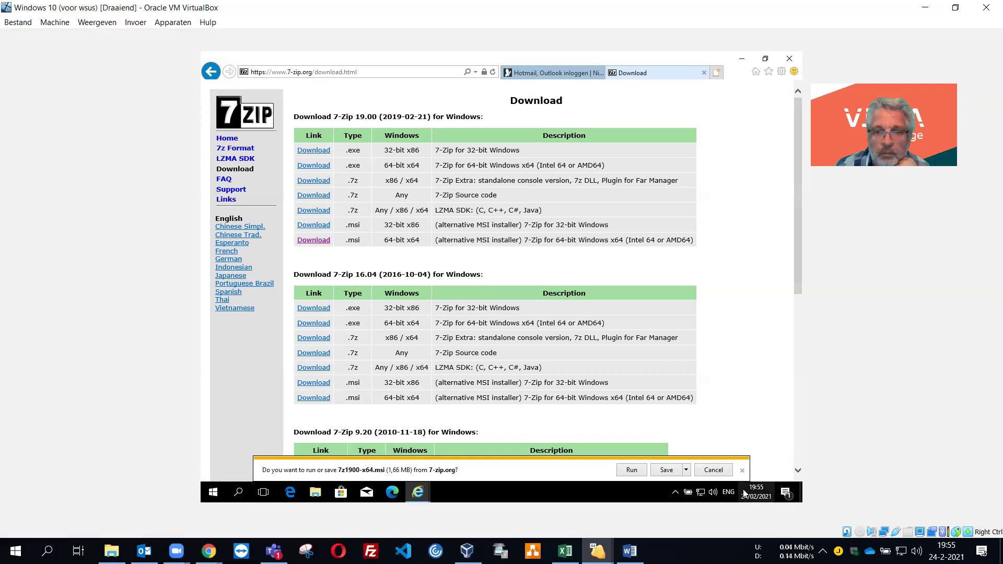
left_click(667, 470)
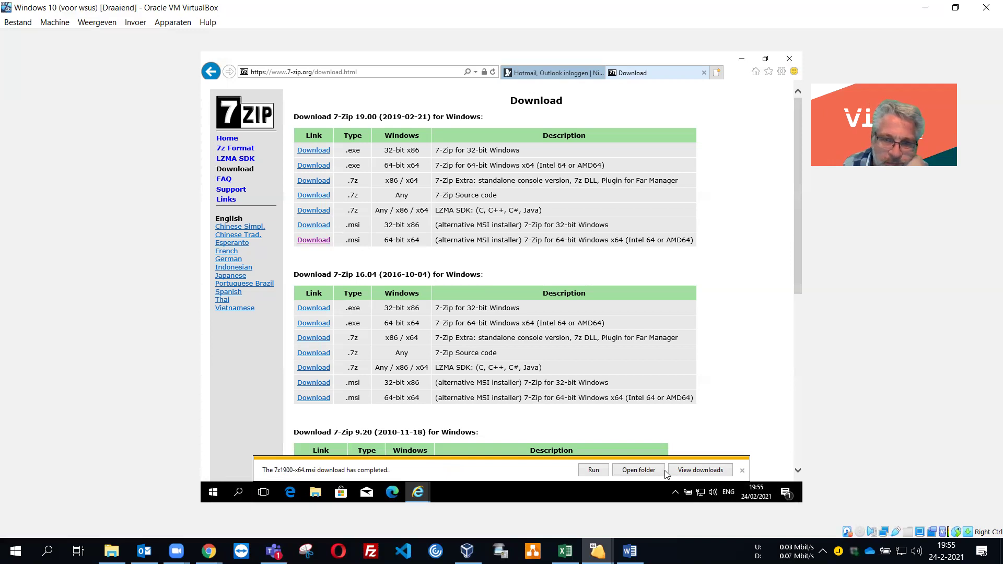
left_click(658, 471)
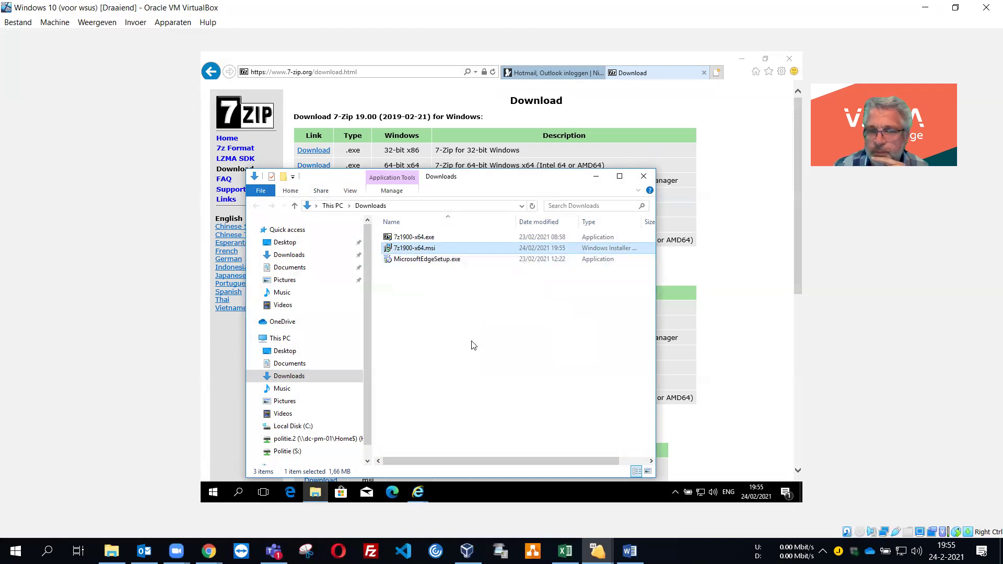
left_click(644, 176)
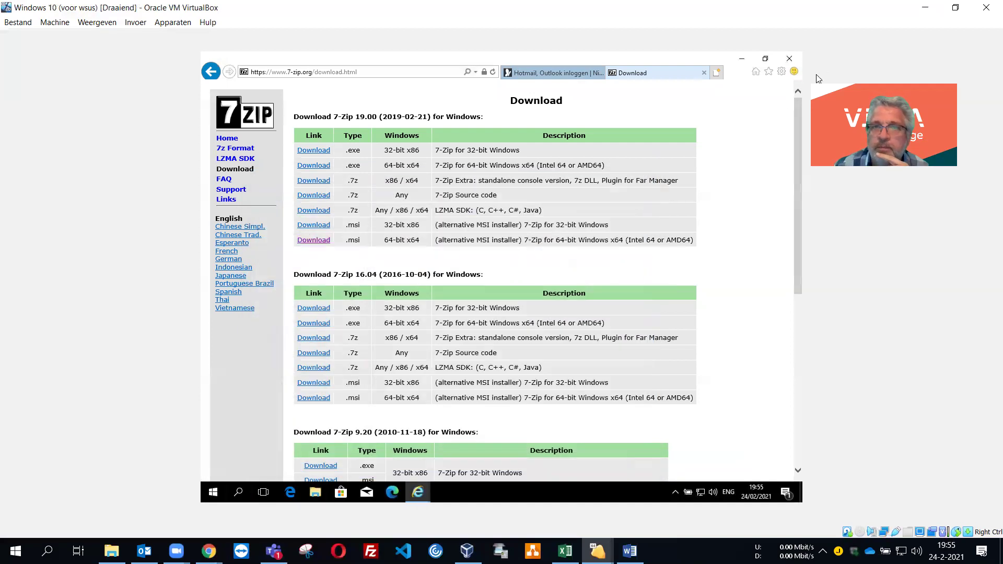
left_click(789, 60)
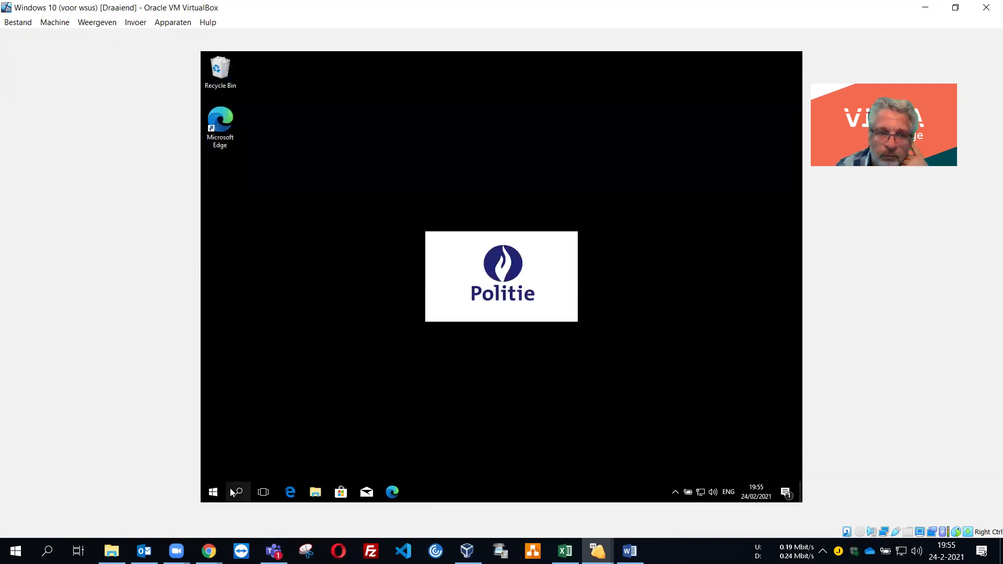
Restart Windows 10 and sign in again with the account password
left_click(214, 492)
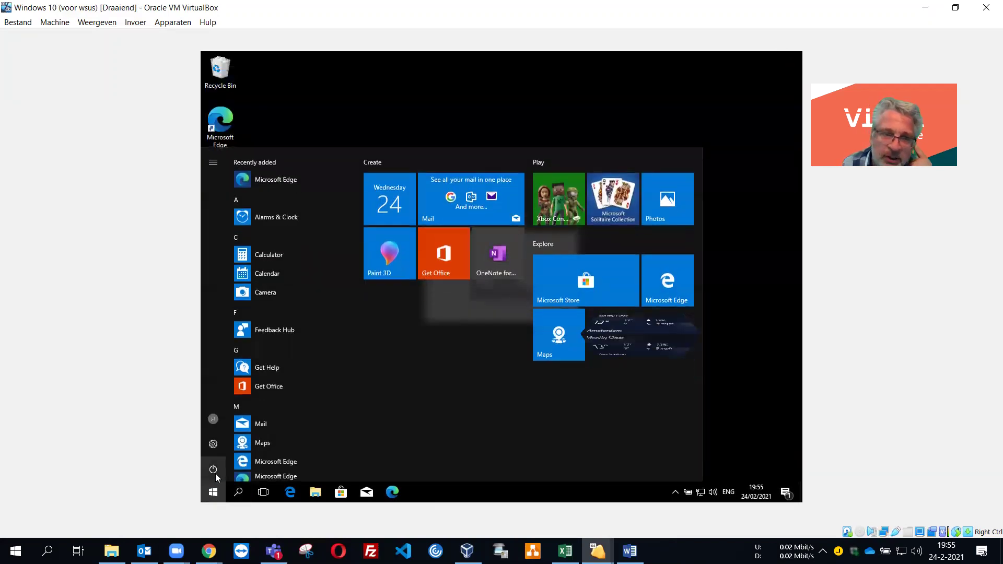
left_click(214, 469)
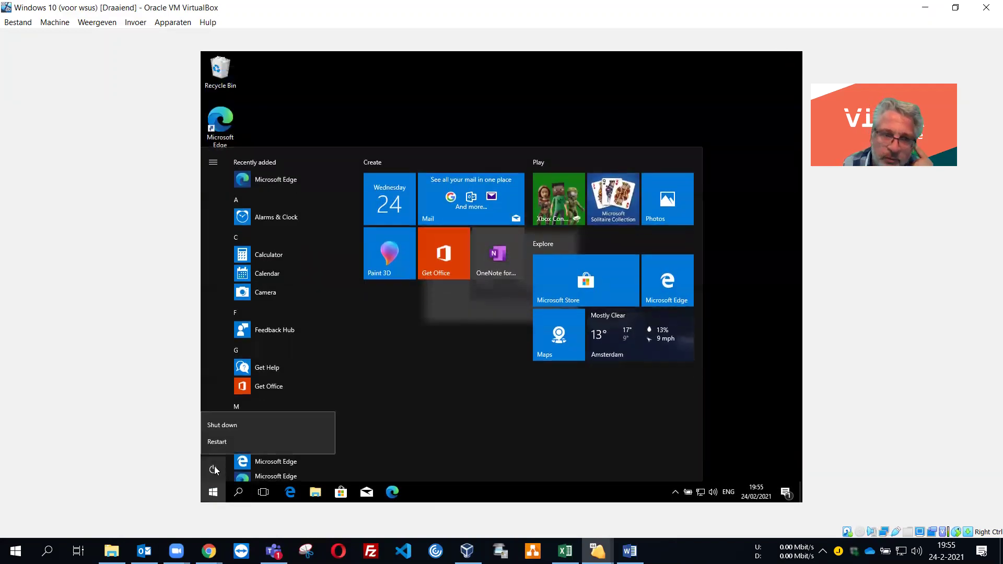
left_click(230, 442)
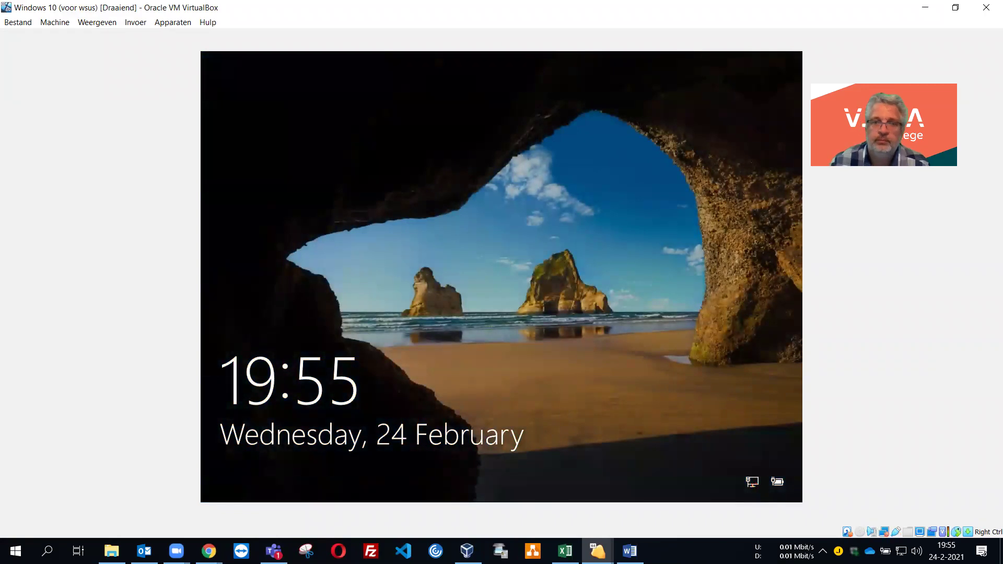
left_click(488, 337)
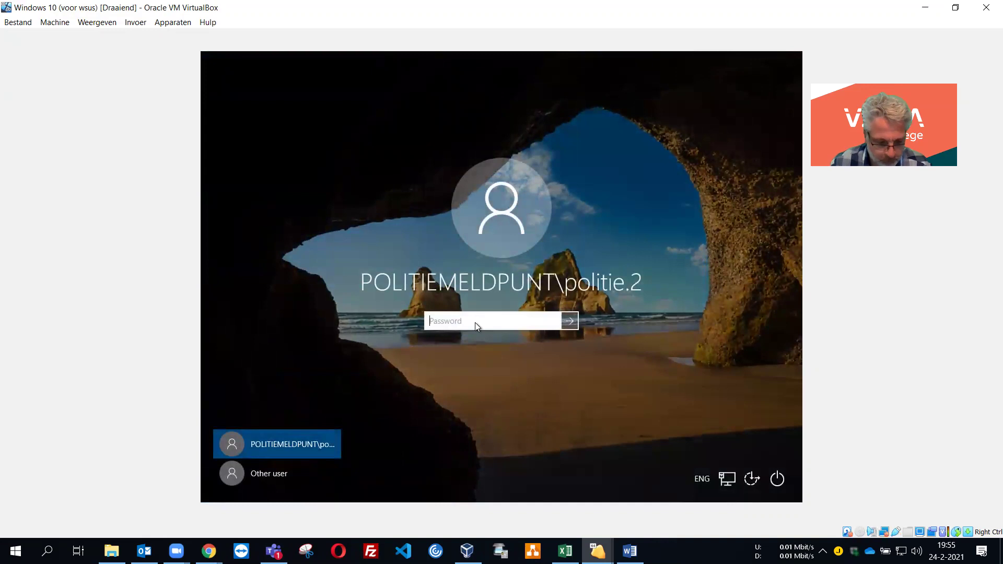
type("**********")
key("Return")
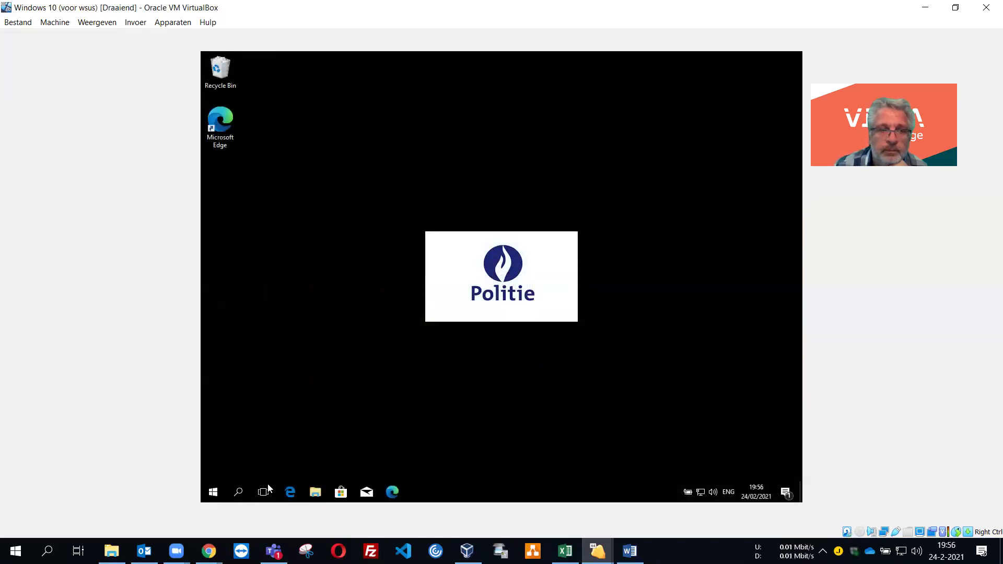
Search Windows for ie, open Internet Explorer, try to download the 64-bit 7-Zip 19.00 MSI and dismiss the alert
left_click(238, 493)
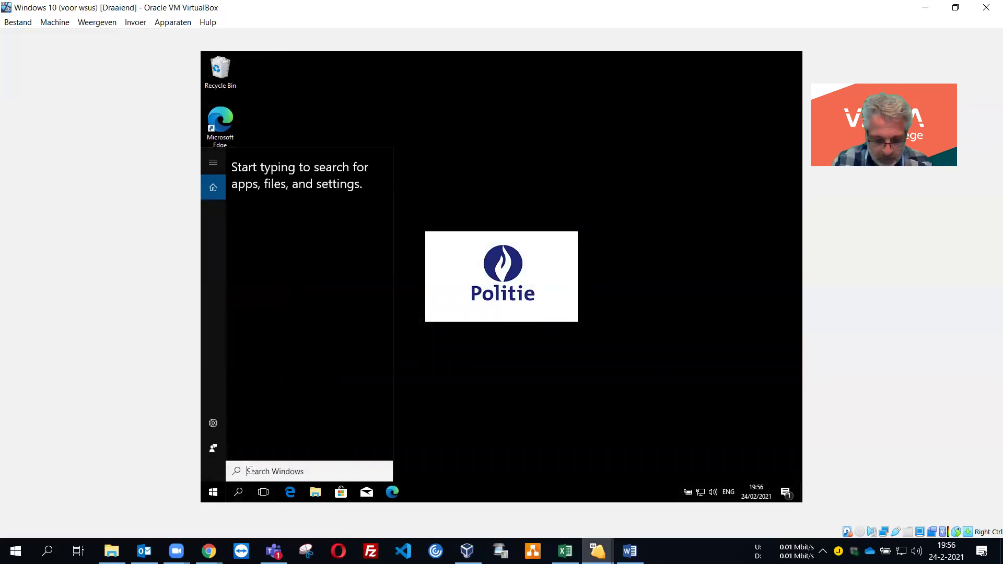
type("ie")
key("Return")
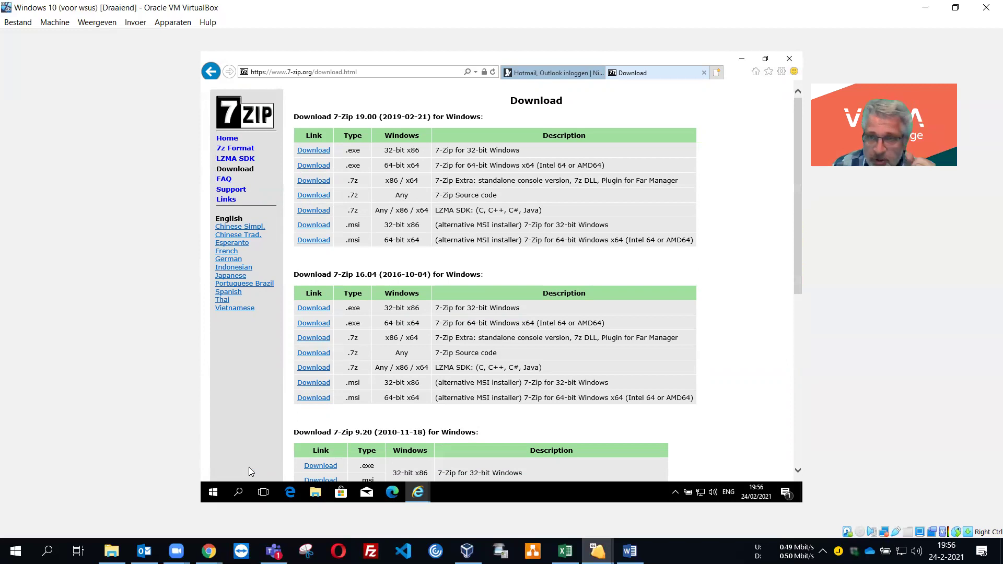
left_click(320, 242)
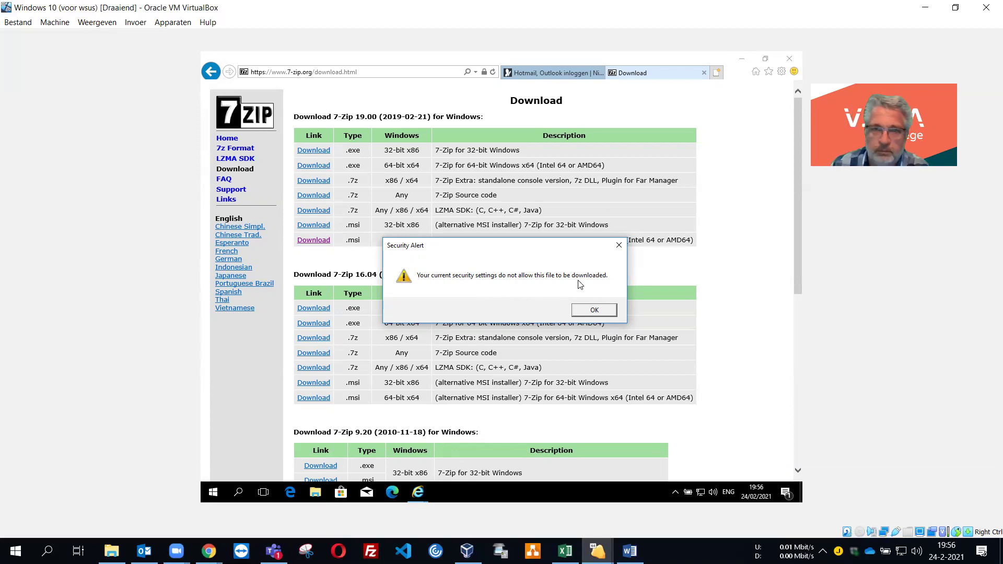
left_click(594, 311)
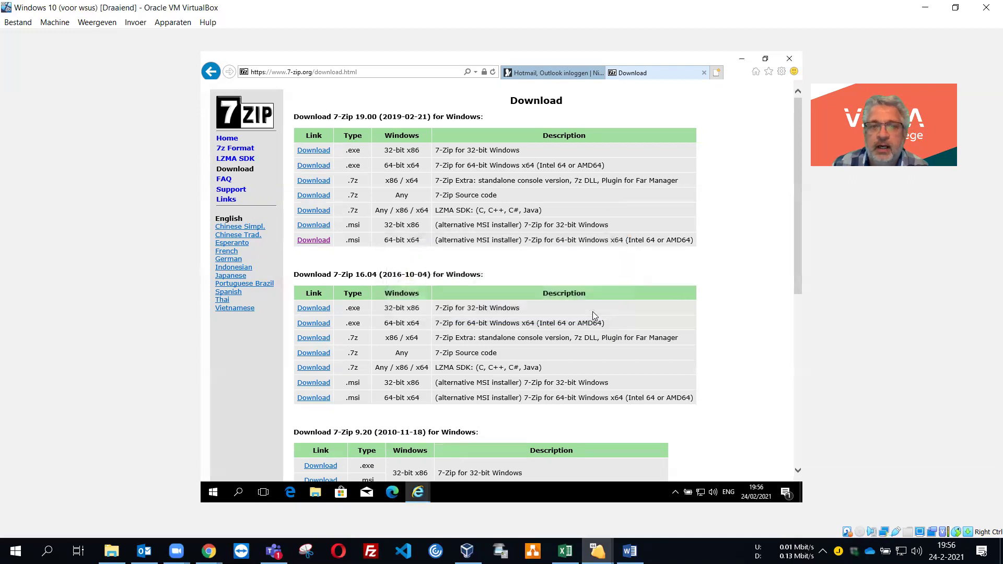
Close Internet Explorer on Windows 10 and switch to the Windows 2016 virtual machine
left_click(788, 58)
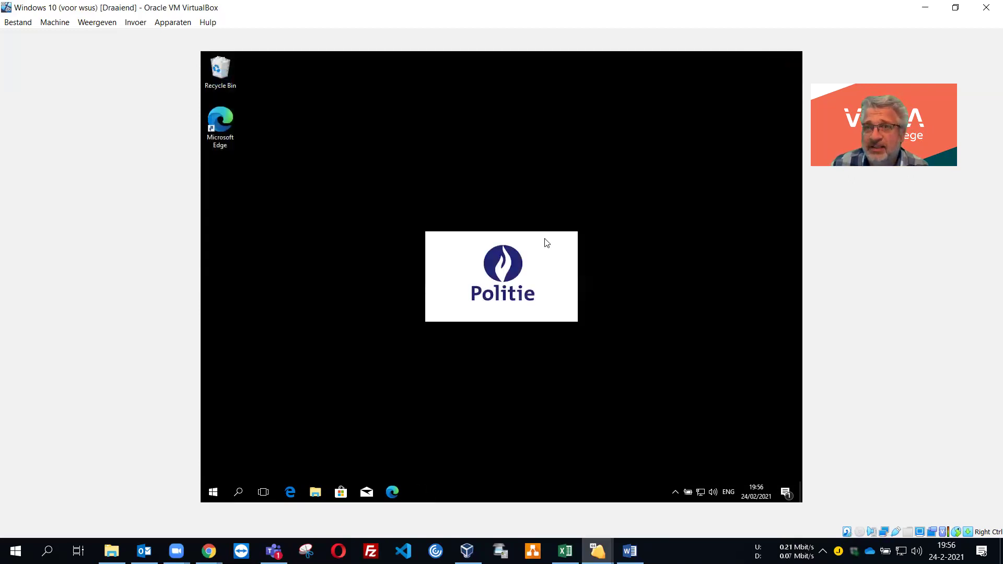
left_click(924, 10)
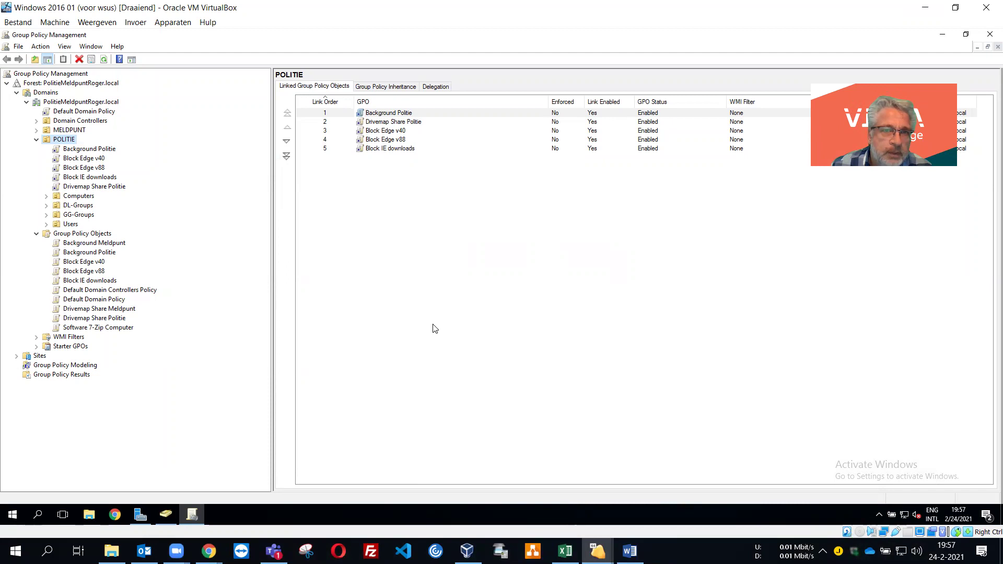
left_click(630, 550)
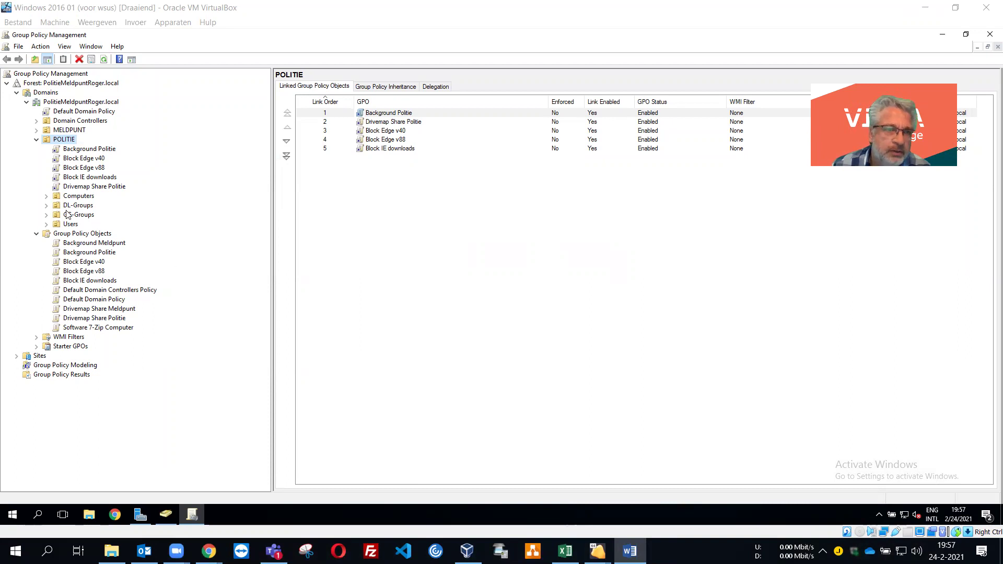
Create a group policy object named "Block software installation" and link it to the POLITIE organizational unit
right_click(81, 235)
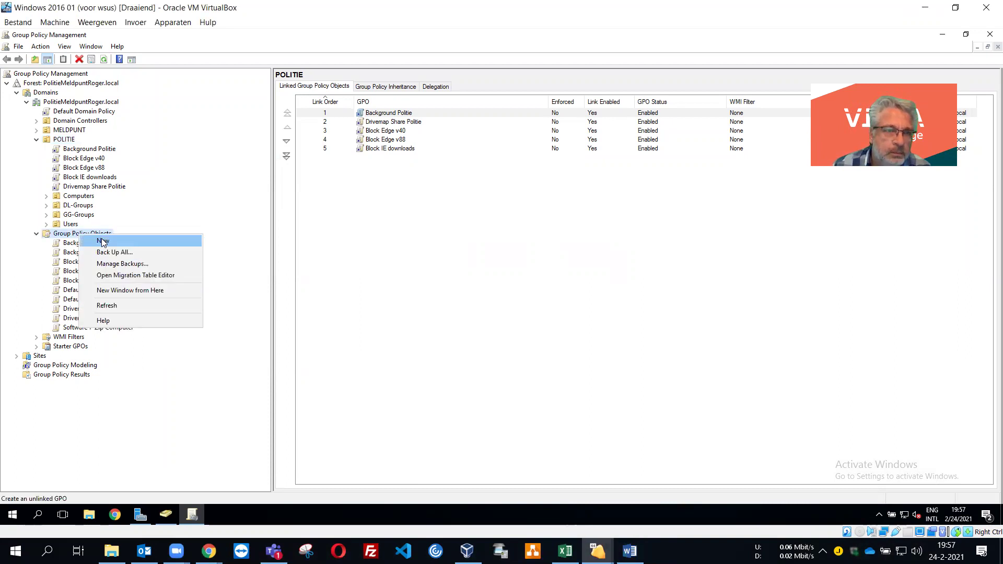
left_click(102, 240)
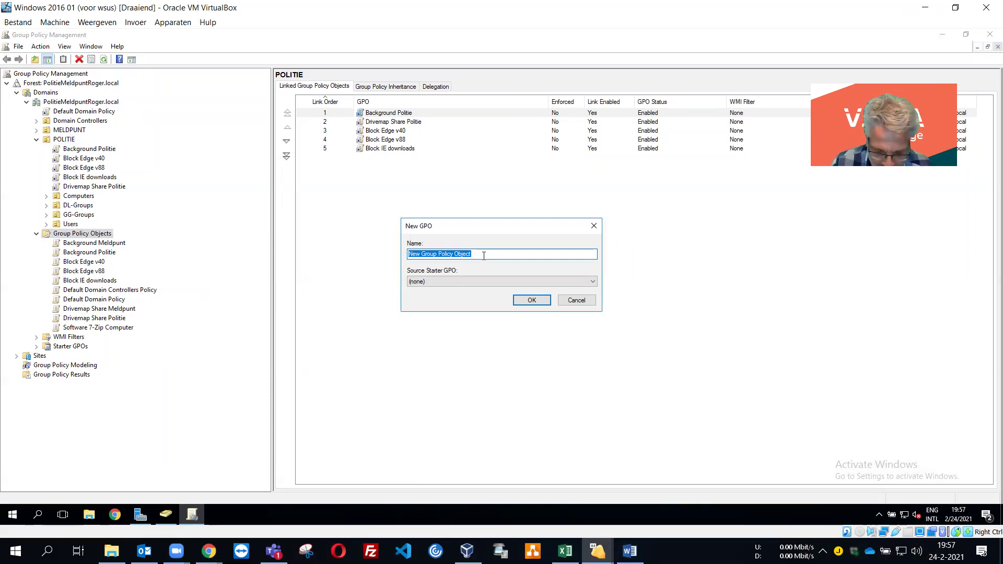
type("Bloc")
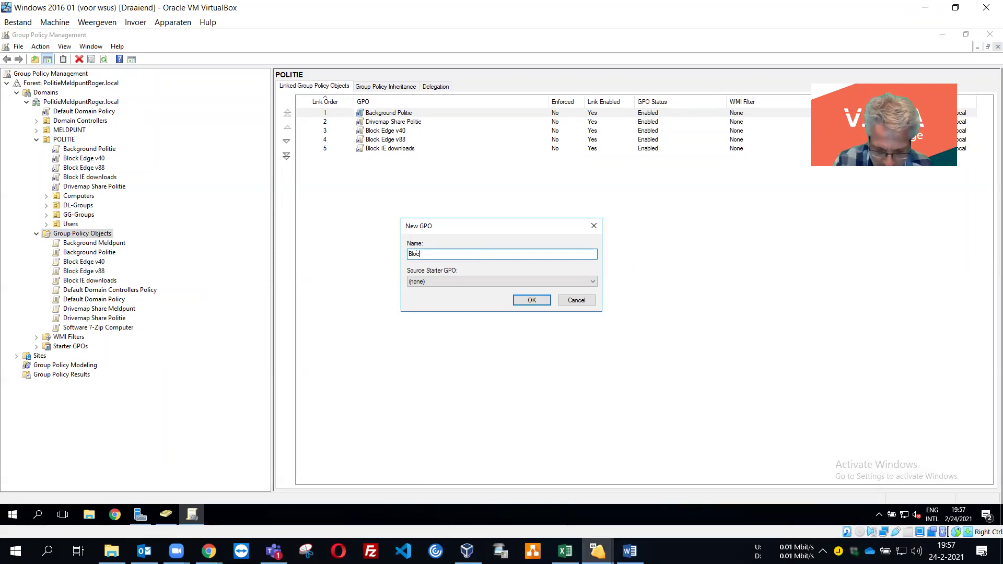
type("k software installation")
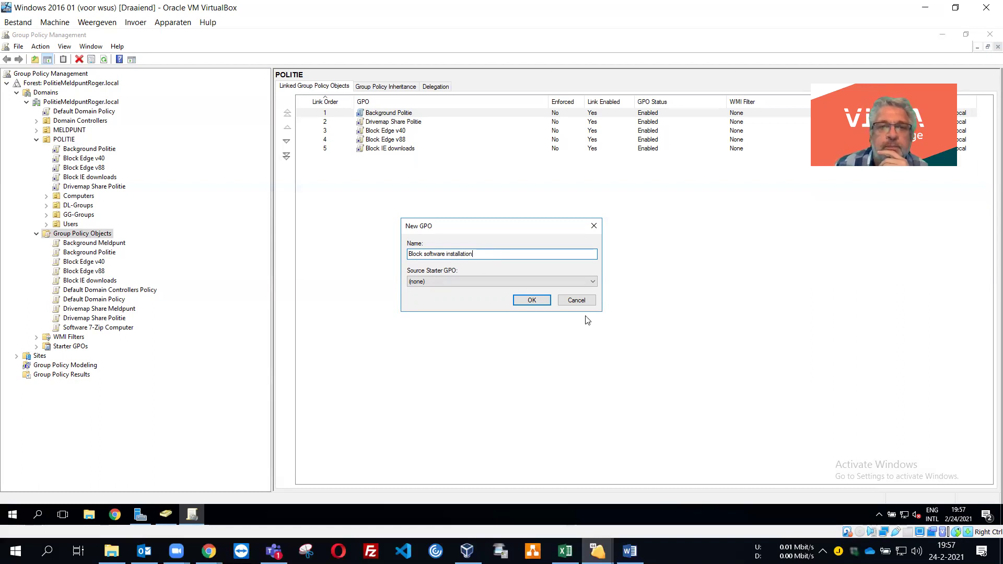
left_click(531, 300)
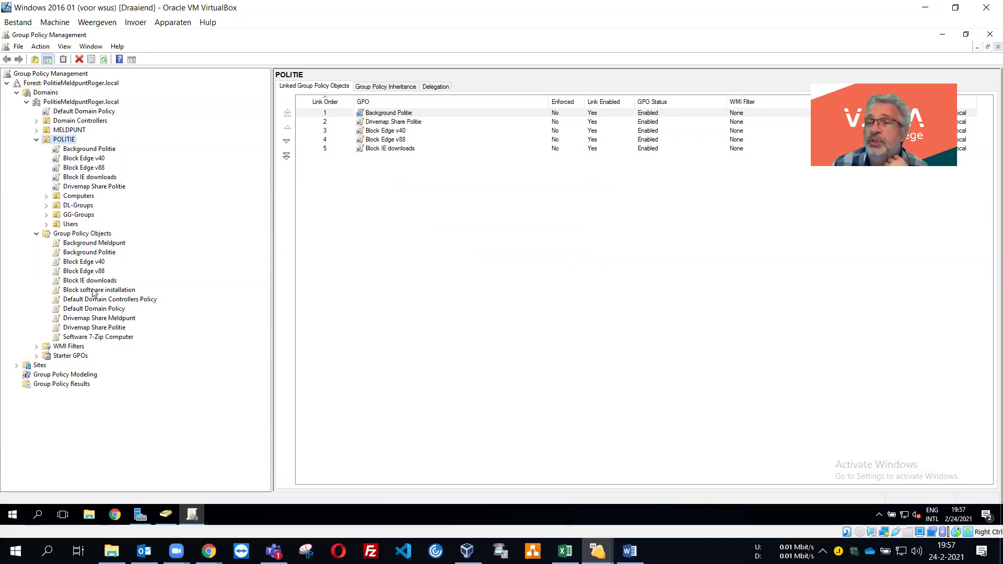
left_click_drag(93, 292, 72, 144)
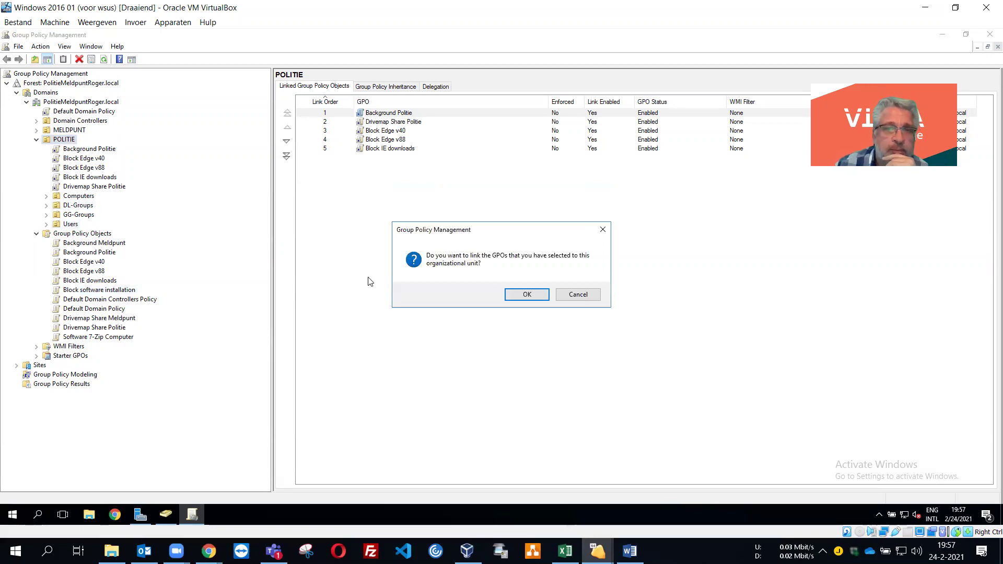
left_click(514, 297)
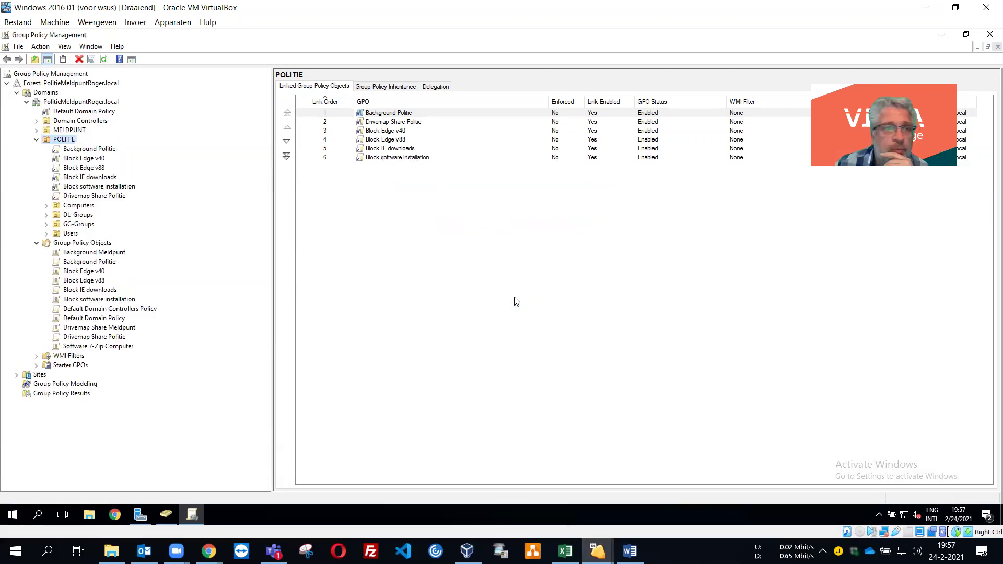
Open the Block software installation policy under POLITIE for editing, maximize the editor and widen its tree pane
left_click(103, 189)
right_click(102, 190)
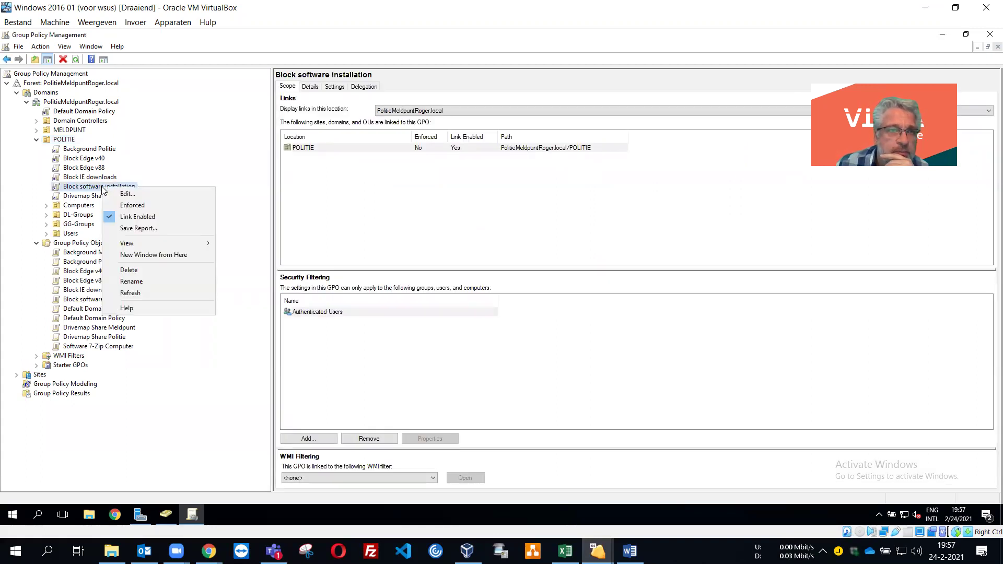
left_click(140, 195)
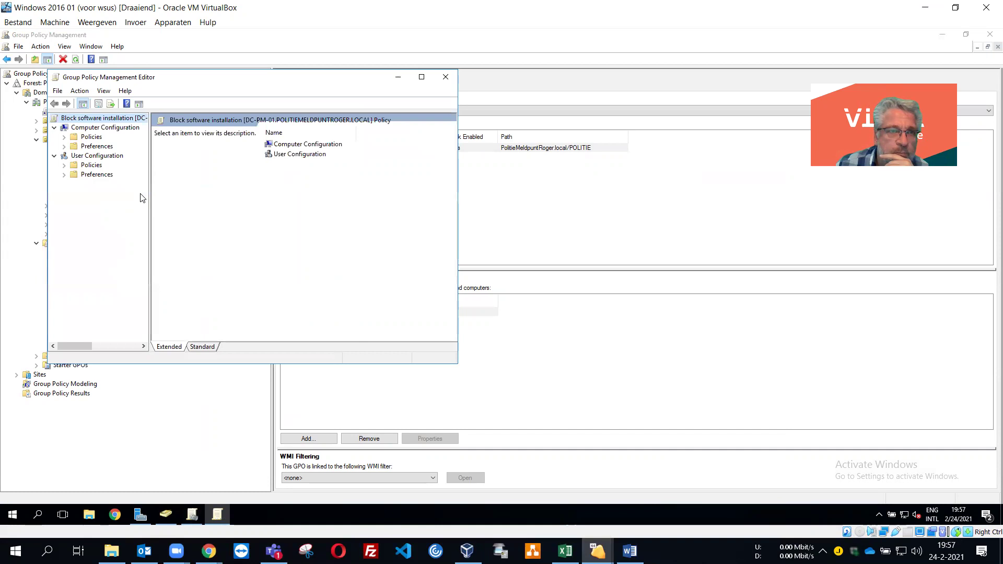
left_click(55, 156)
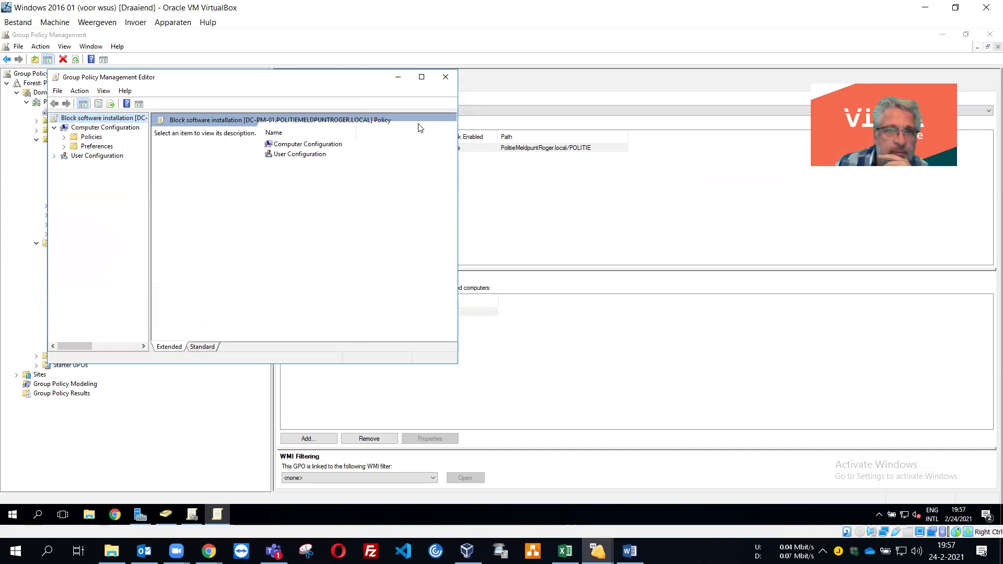
left_click(422, 77)
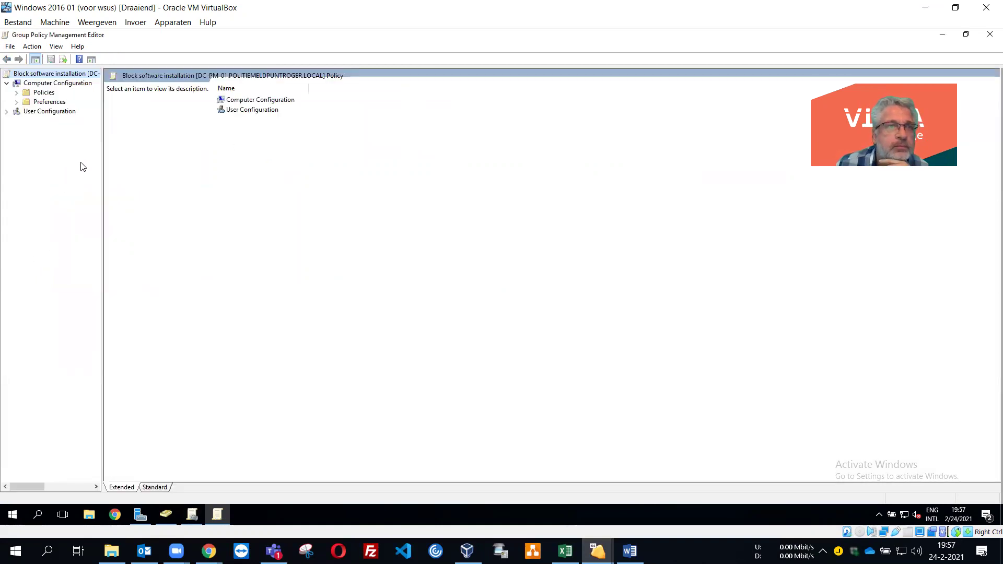
left_click_drag(400, 163, 402, 163)
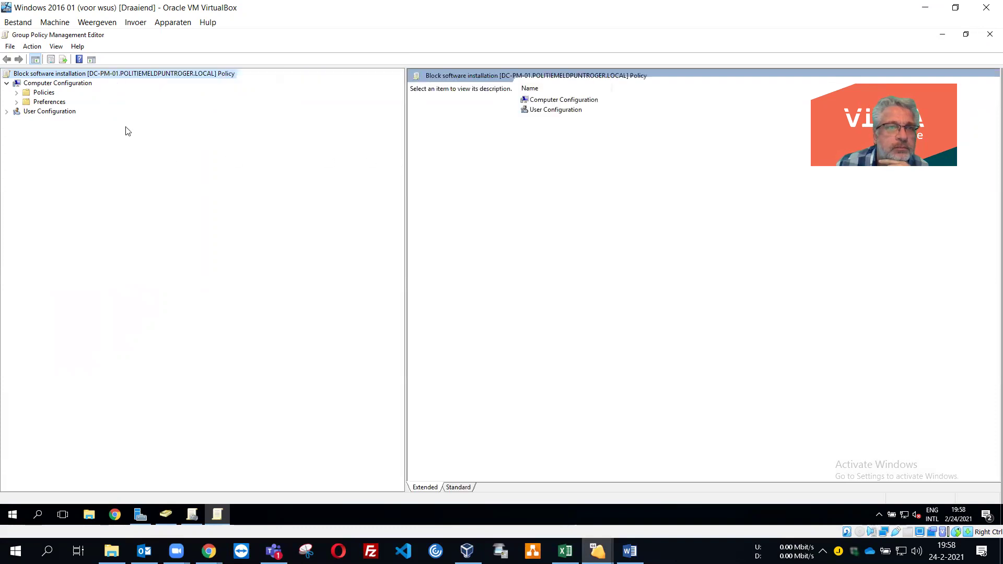
Display the Windows Installer settings under Computer Configuration, Policies, Administrative Templates, Windows Components
left_click(17, 93)
left_click(26, 121)
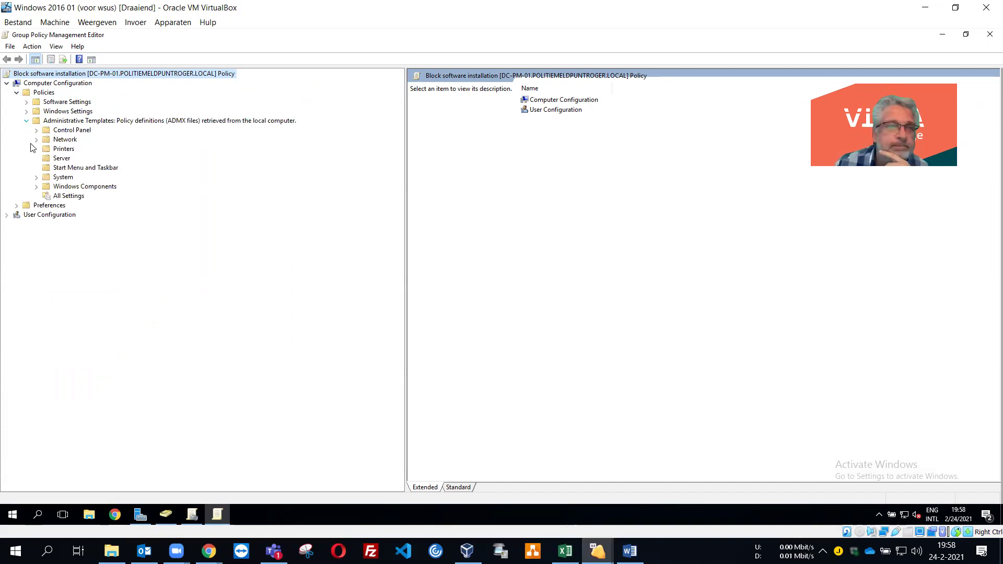
left_click(36, 187)
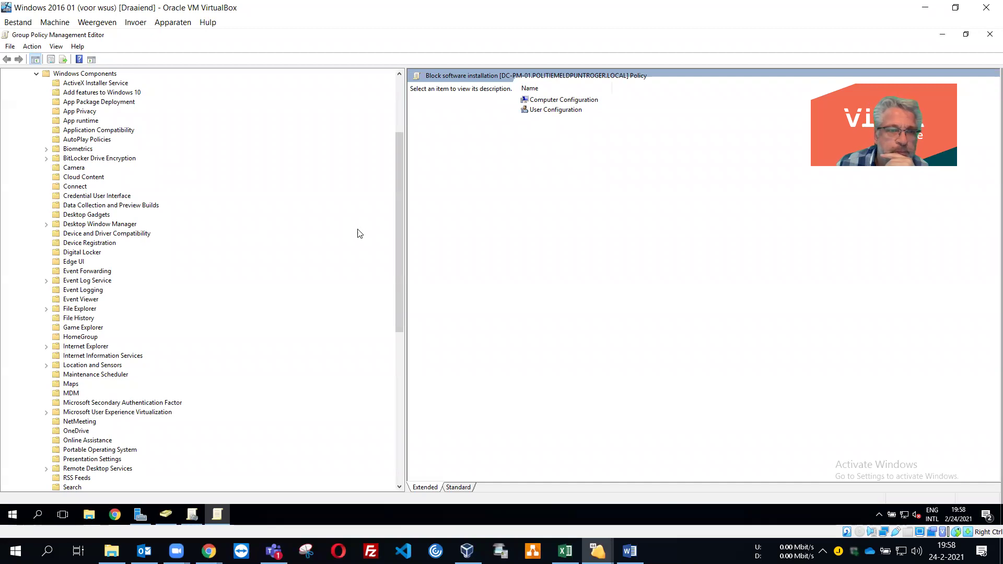
left_click_drag(398, 228, 397, 325)
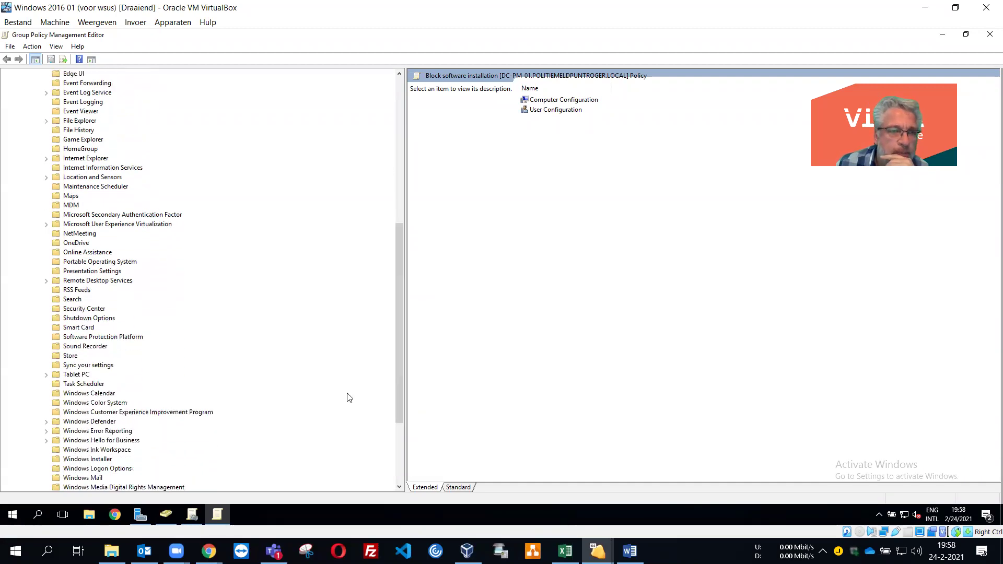
left_click(76, 459)
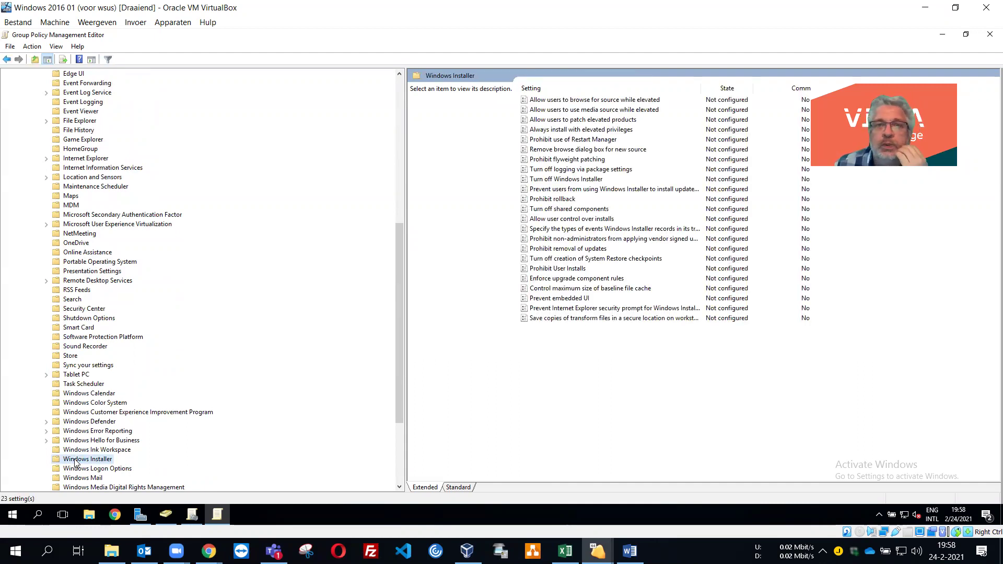
Enable "Turn off Windows Installer" with Disable Windows Installer set to Always, and close the policy editor
left_click(560, 182)
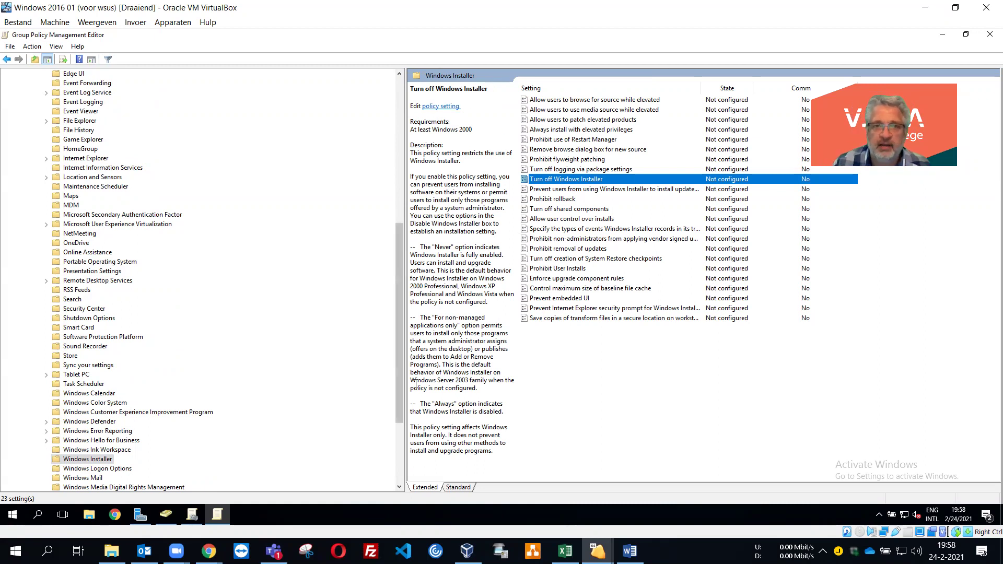
double_click(600, 180)
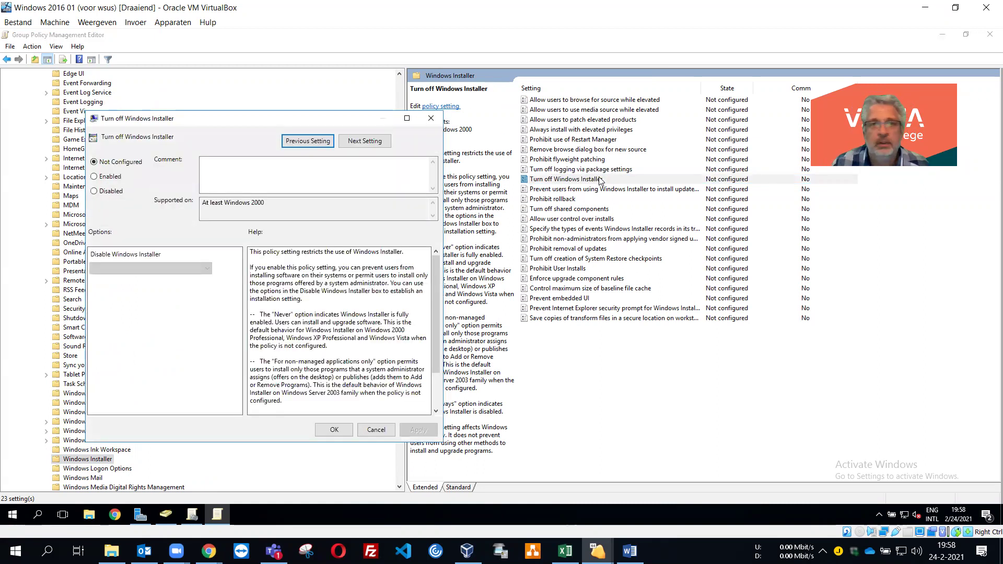
left_click(117, 178)
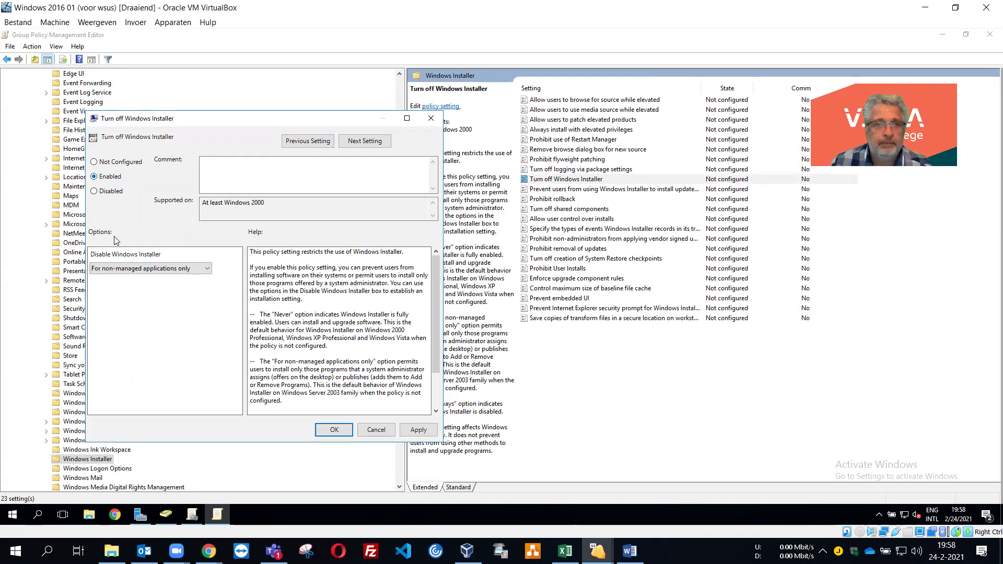
left_click(208, 269)
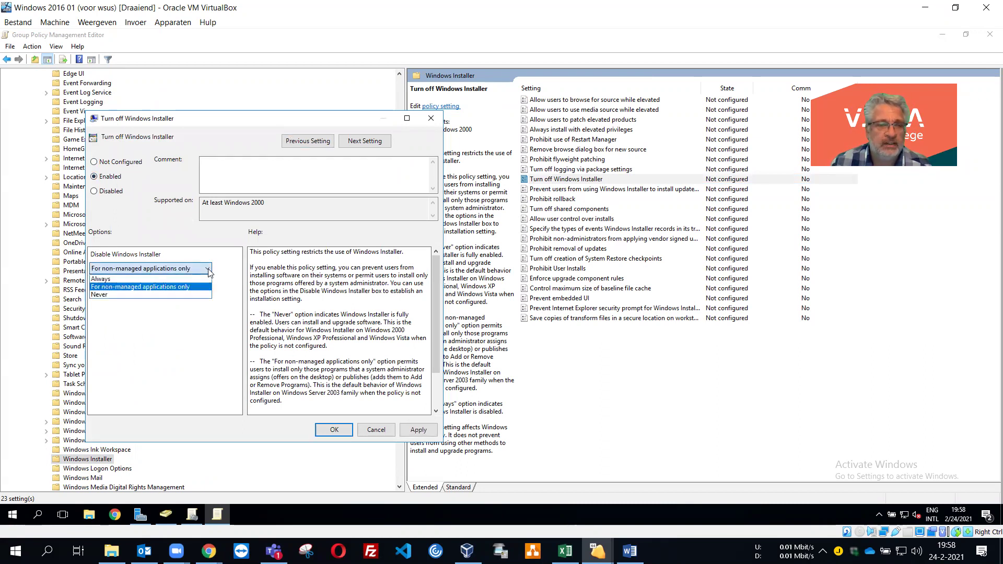
left_click(177, 278)
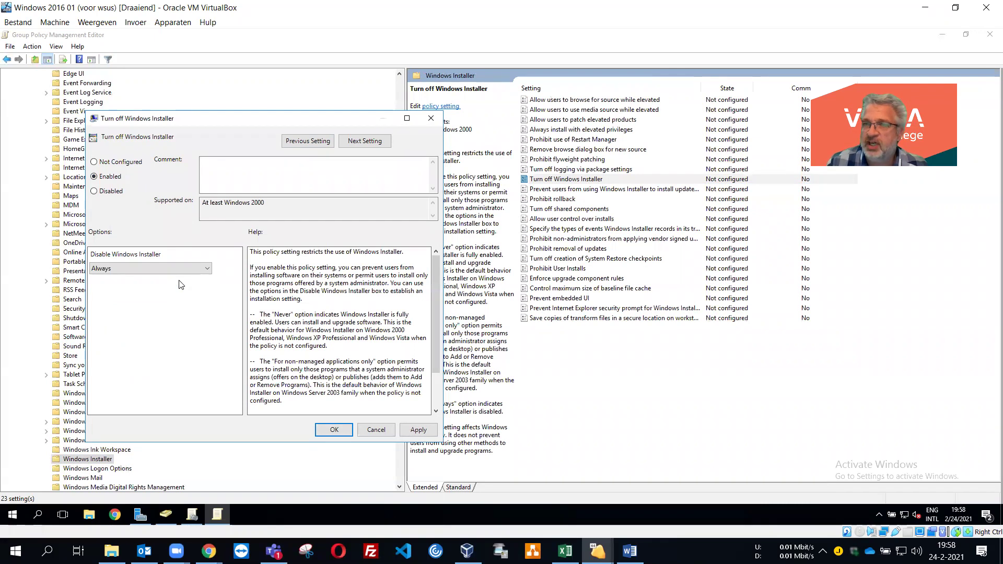
left_click(339, 432)
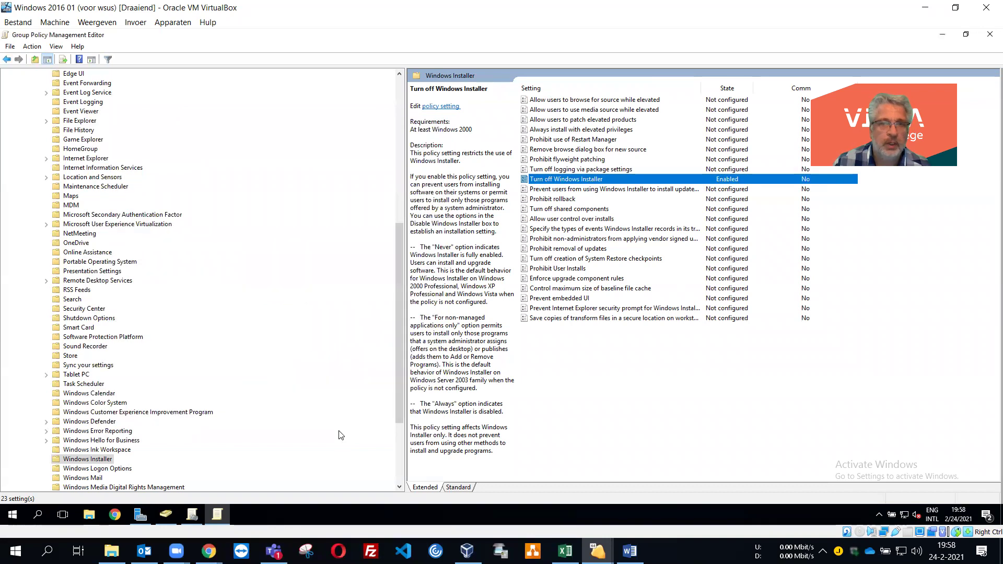
left_click(989, 35)
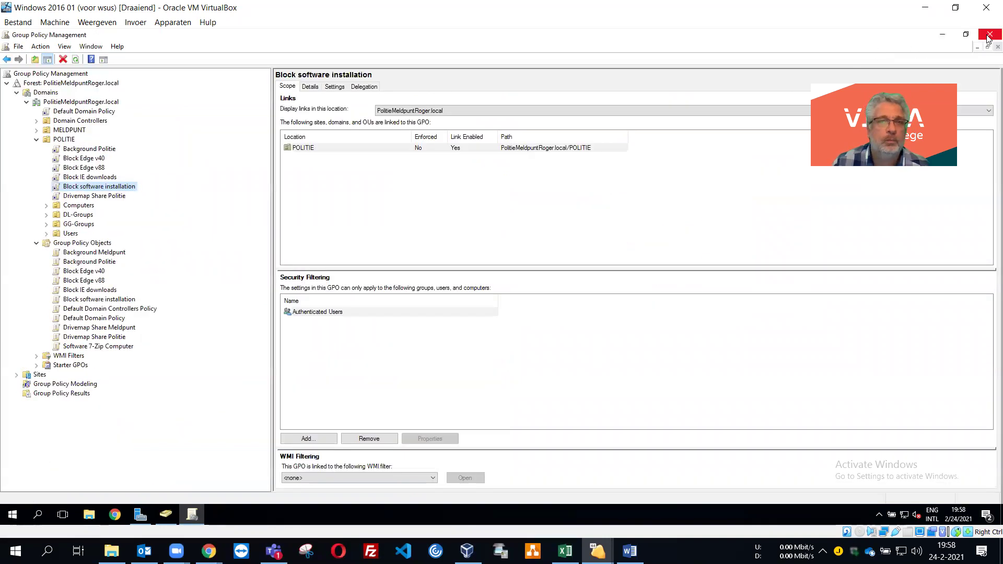
Switch to the Windows 10 virtual machine and restart Windows
left_click(925, 9)
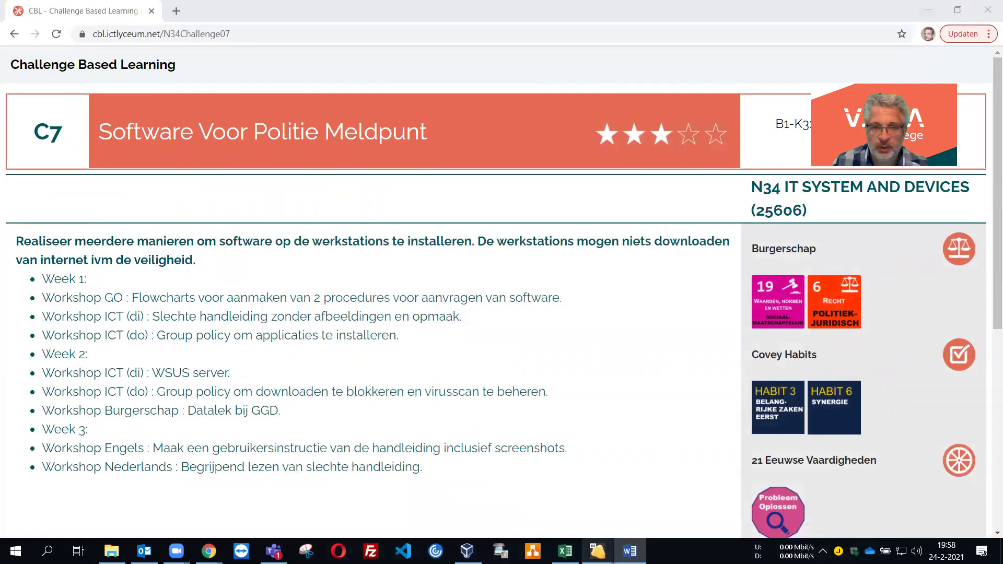
mouse_move(598, 551)
left_click(699, 486)
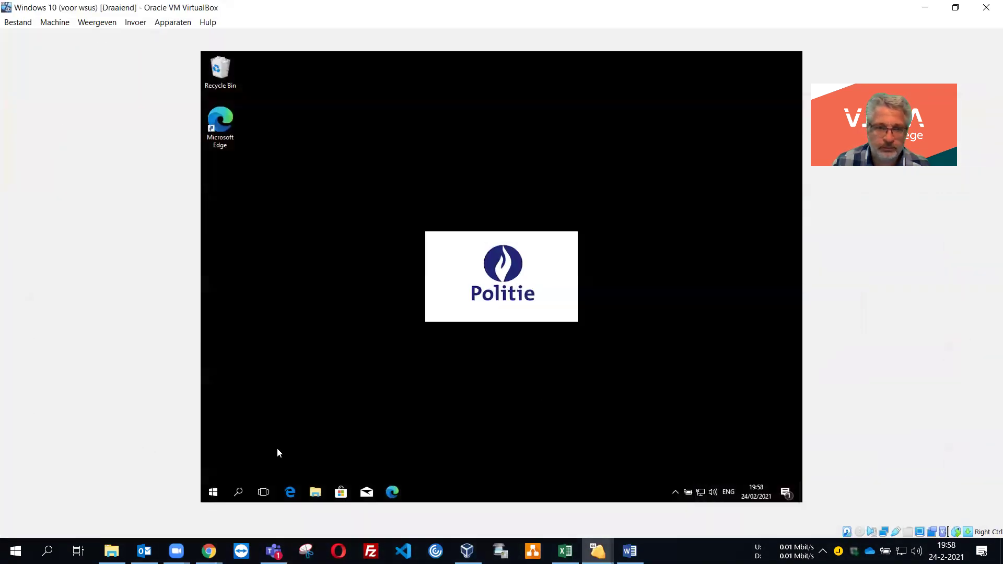
left_click(213, 469)
left_click(227, 442)
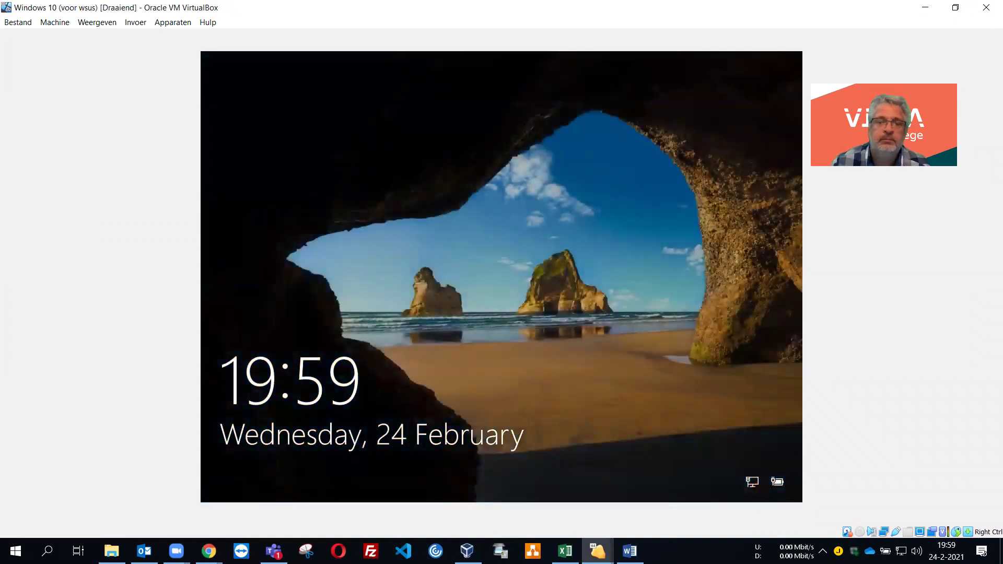
Sign in to Windows 10 again with the account password
left_click(437, 356)
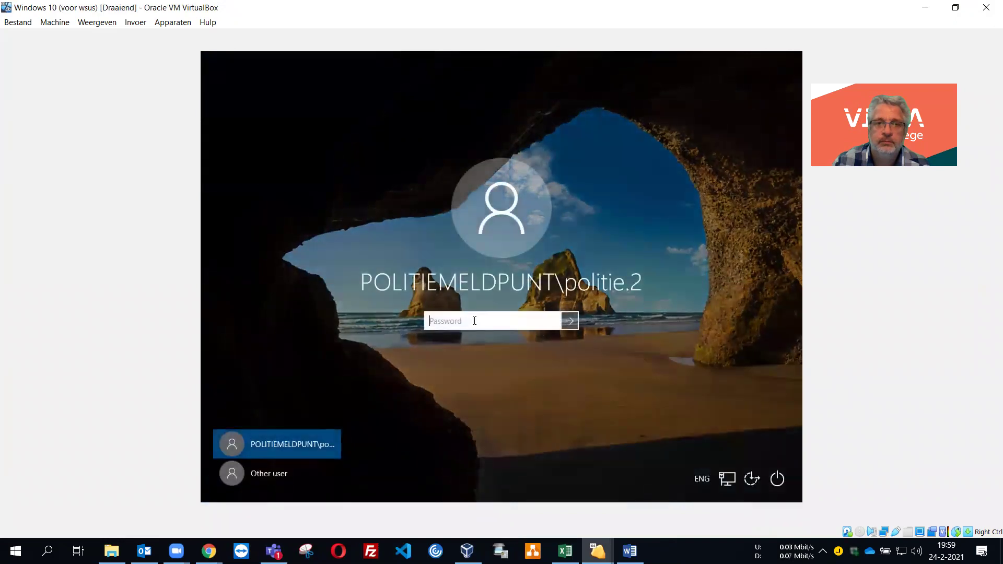
type("•••")
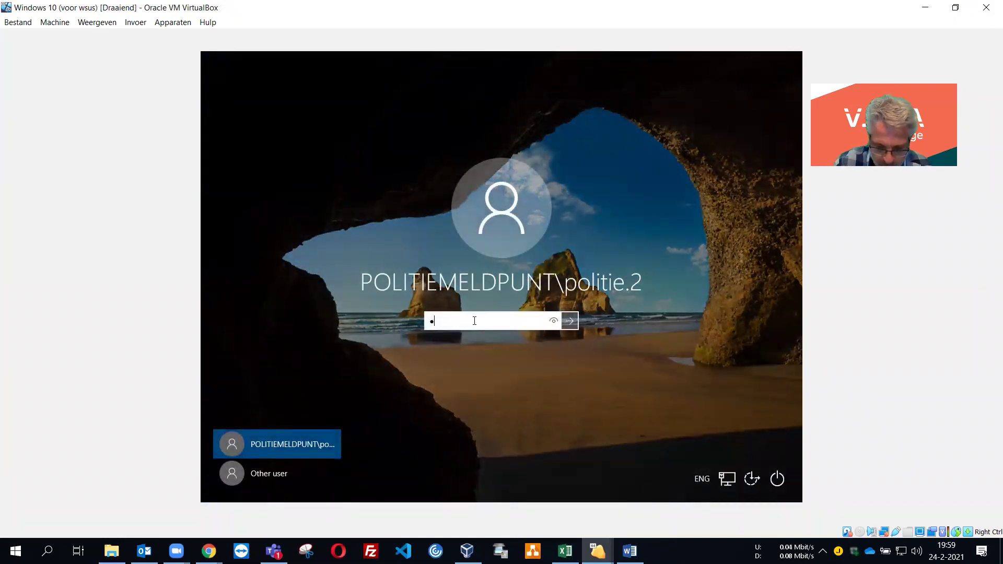
type("•••••")
key("Return")
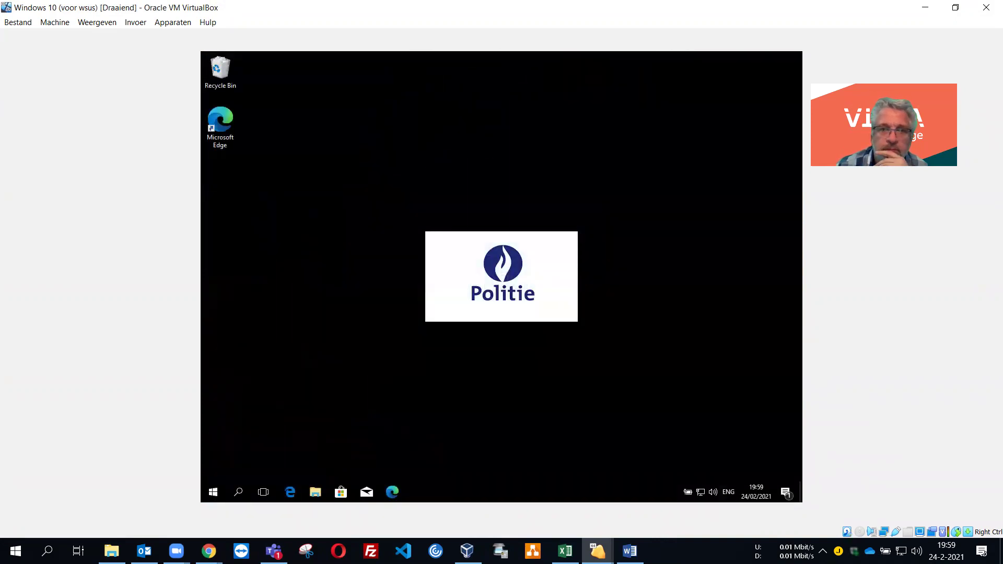
Open File Explorer, move its window higher on the desktop, and show the Downloads folder
left_click(315, 493)
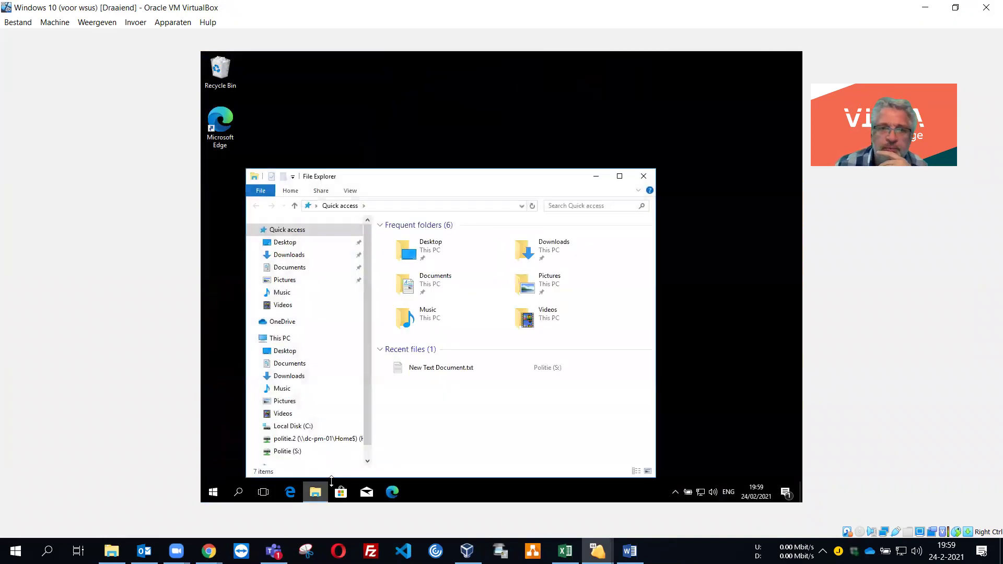
left_click_drag(490, 178, 586, 88)
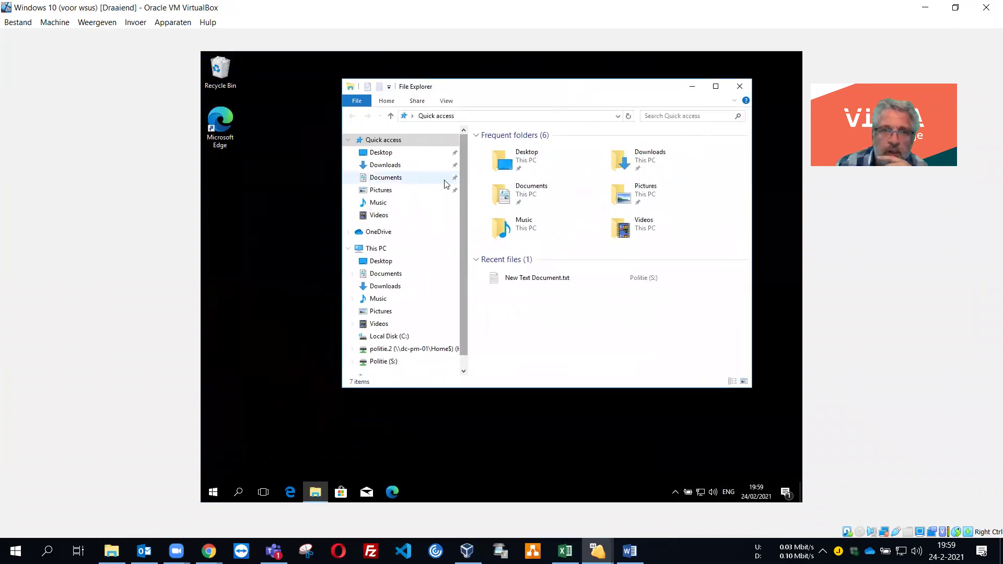
left_click(387, 289)
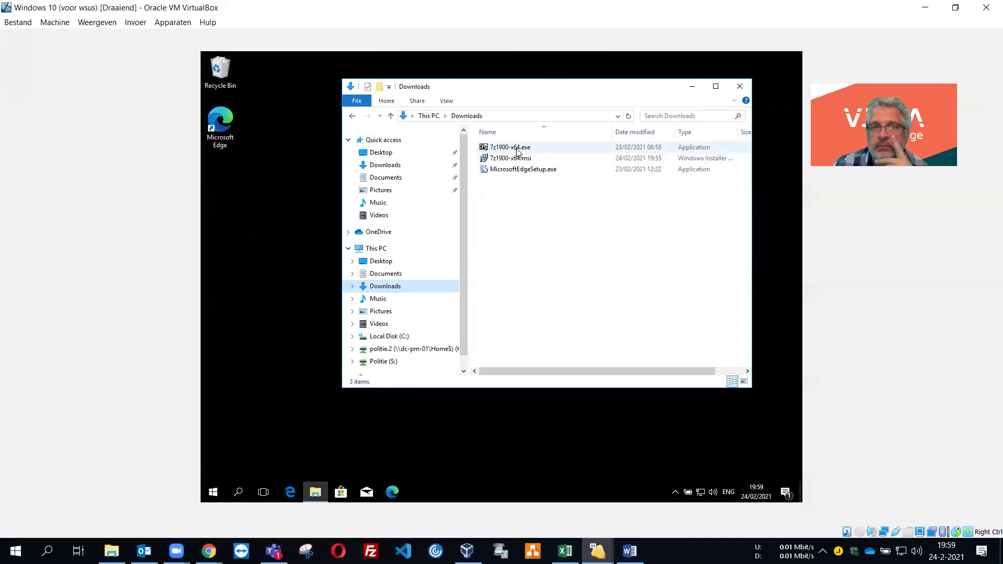
Move the File Explorer window slightly lower on the desktop and open the network share \\dc-pm-01\Software
left_click_drag(548, 94, 528, 101)
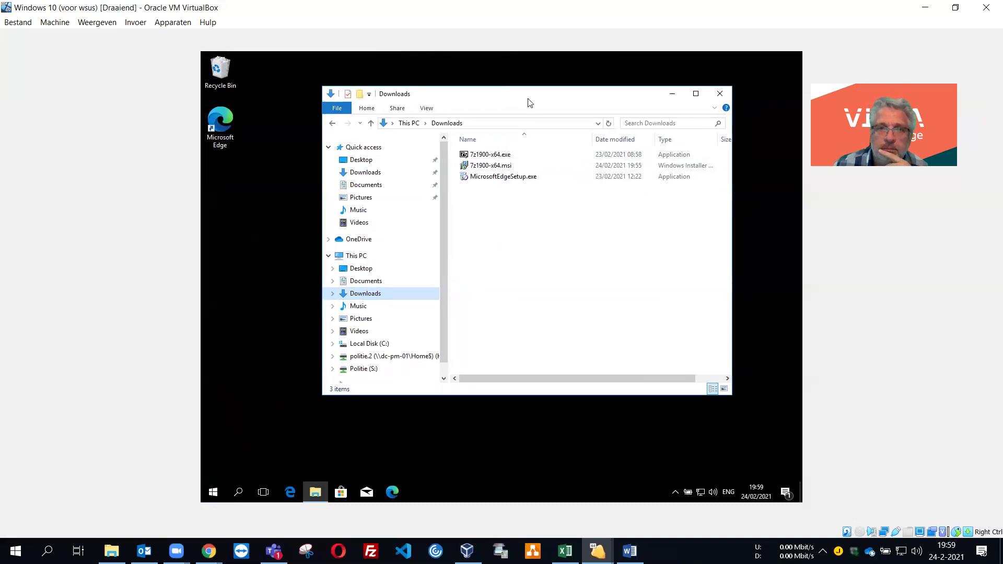
left_click(484, 123)
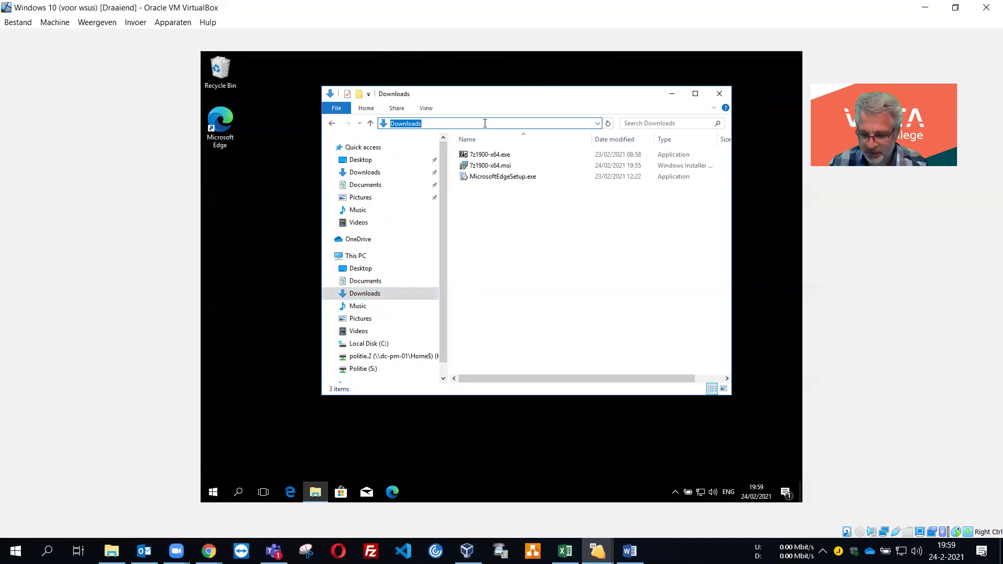
type("\\\\")
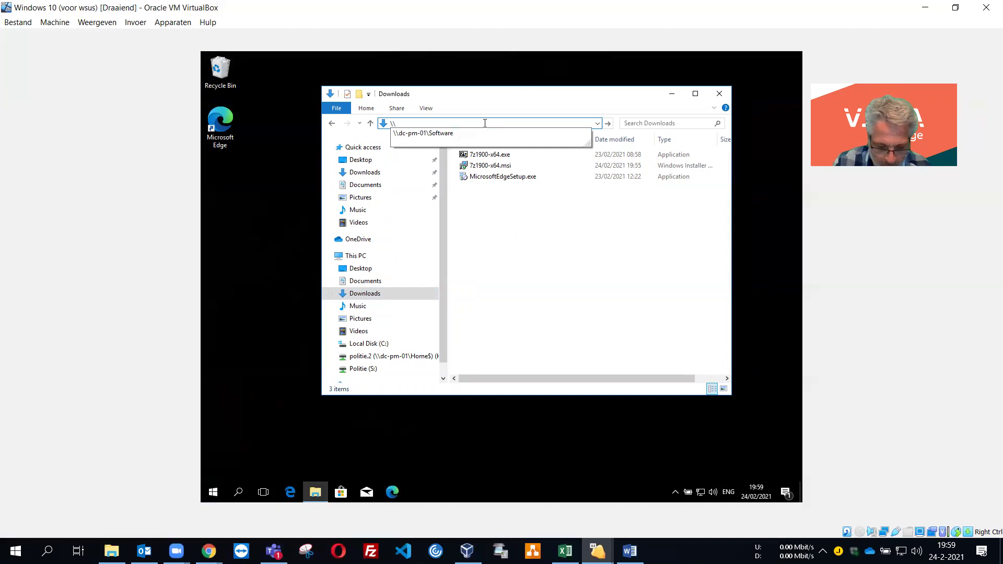
type("dc-pm-01\\")
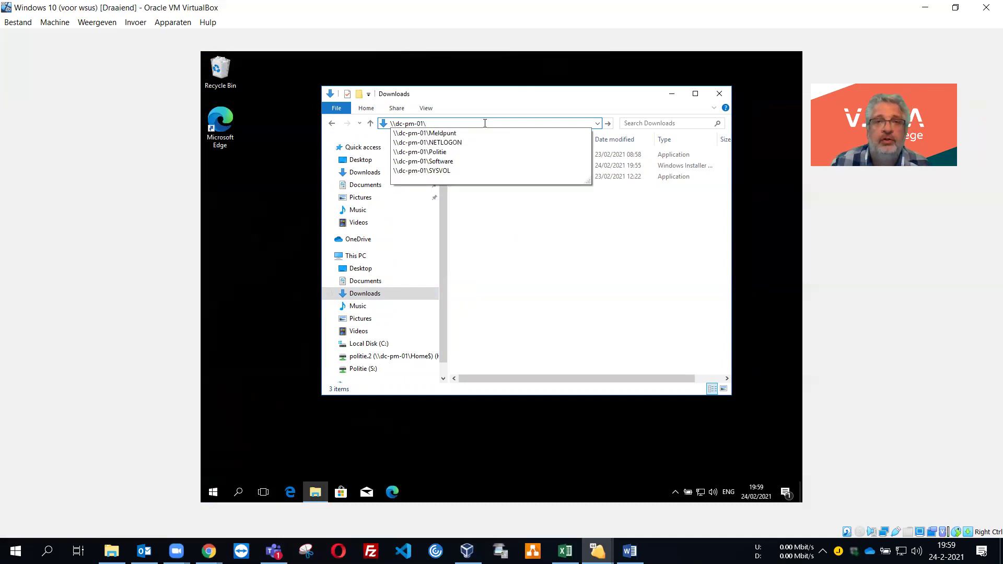
left_click(453, 166)
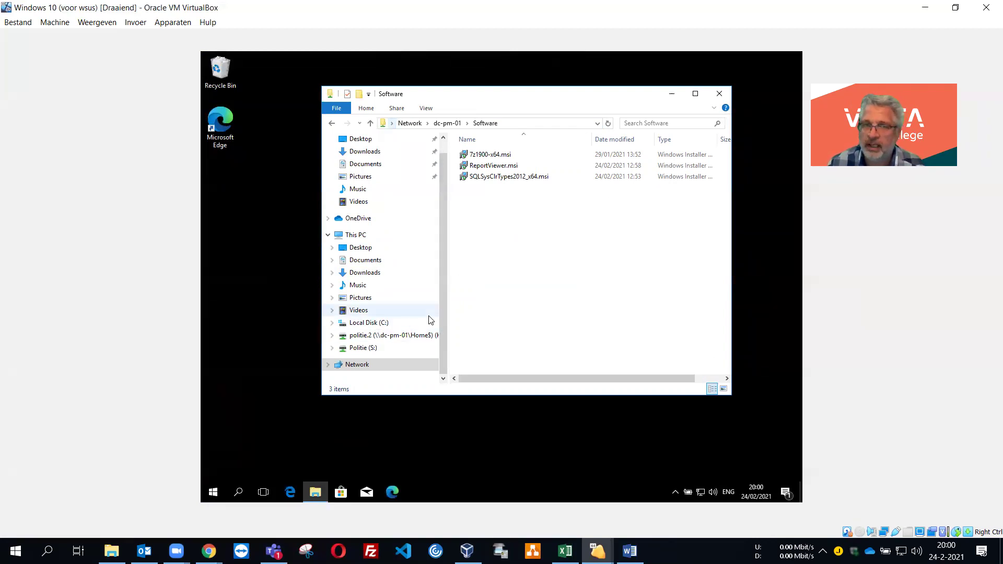
Try to install 7z1900-x64.msi from the Software share, accepting the security warning, and dismiss the Windows Installer message
double_click(493, 158)
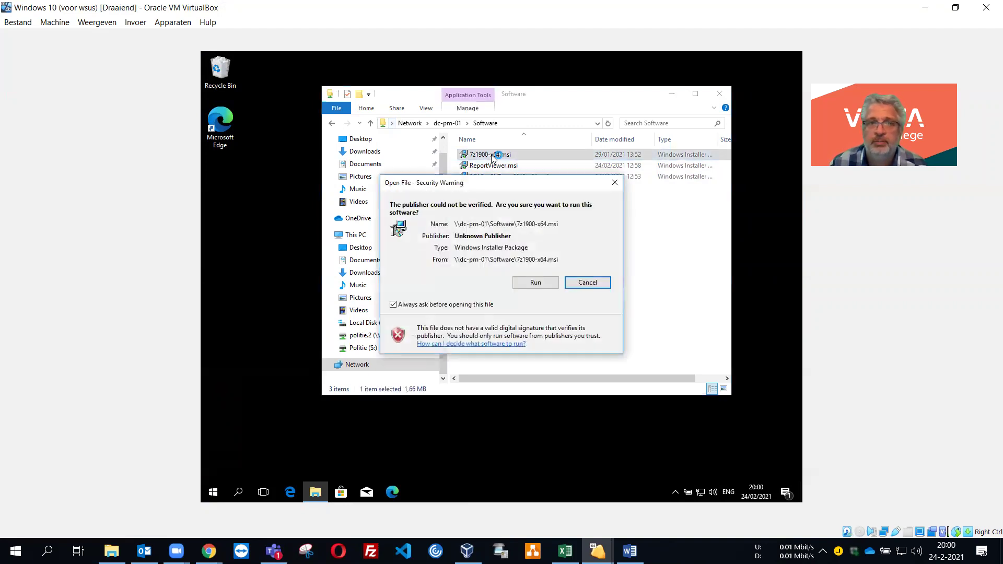
left_click(535, 283)
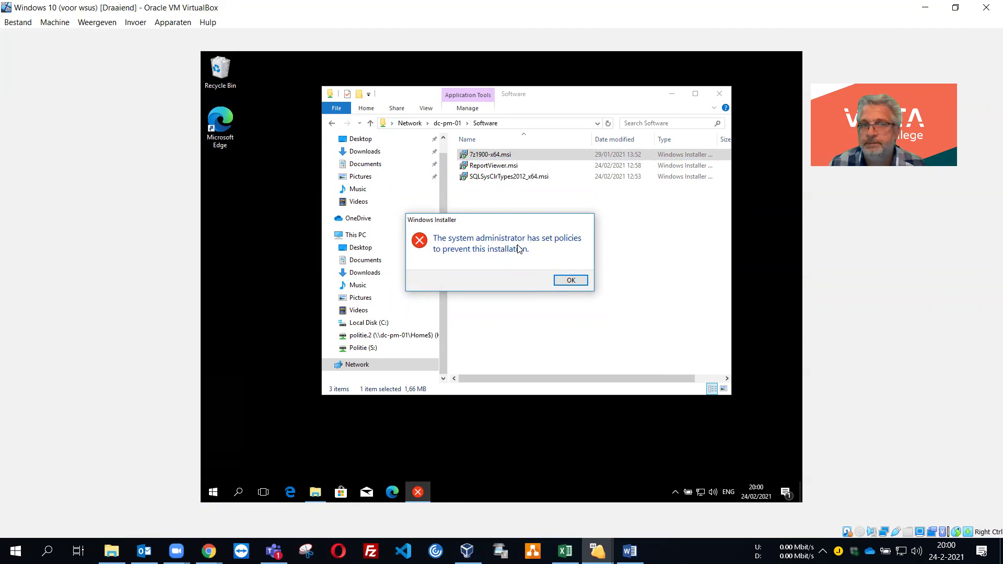
left_click(568, 283)
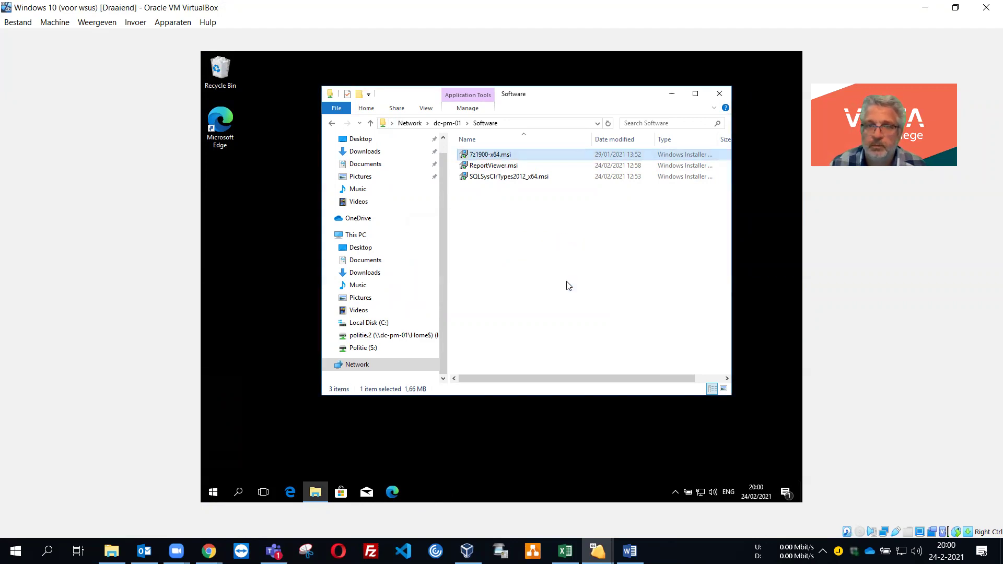